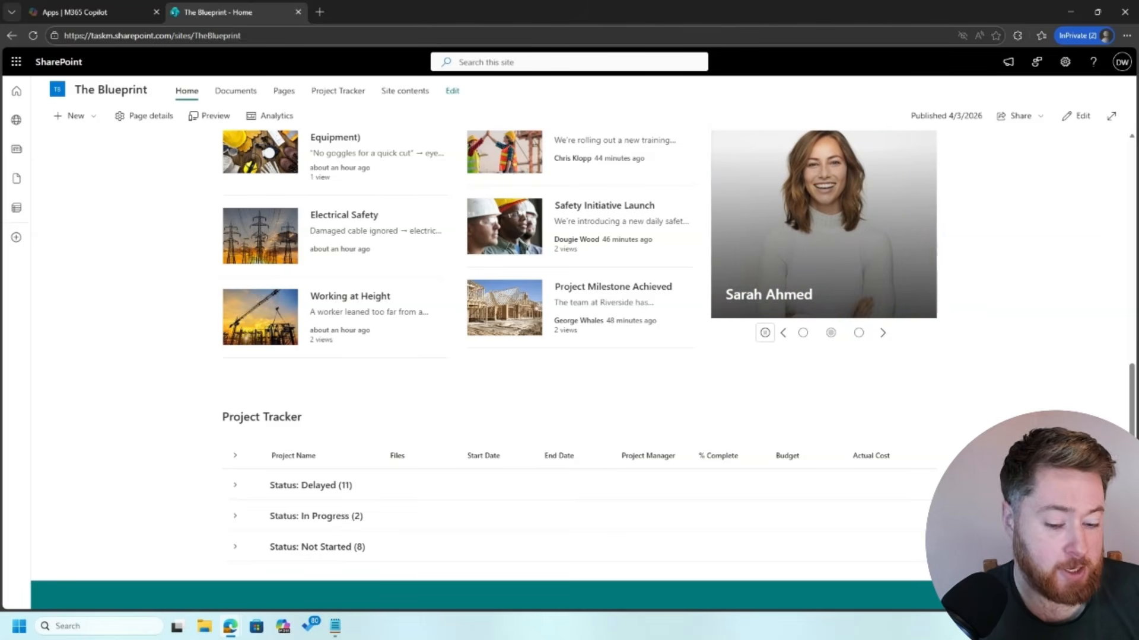
Step: Put The Blueprint home page into edit mode
left_click(1076, 116)
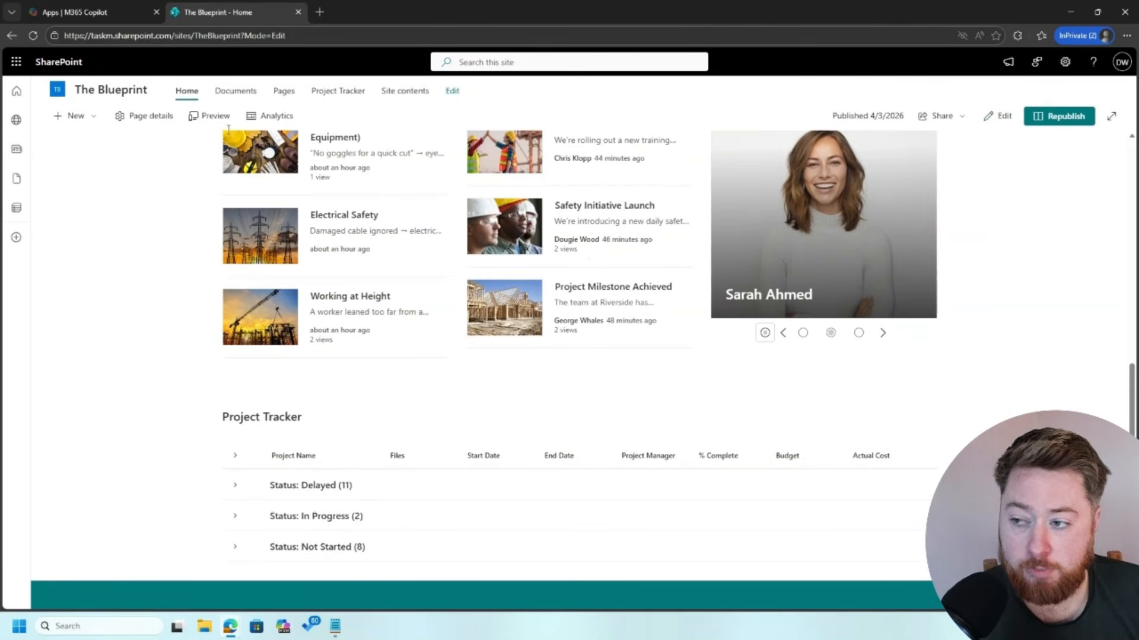
Step: Show the section layout choices for a new section below Project Tracker
left_click(20, 35)
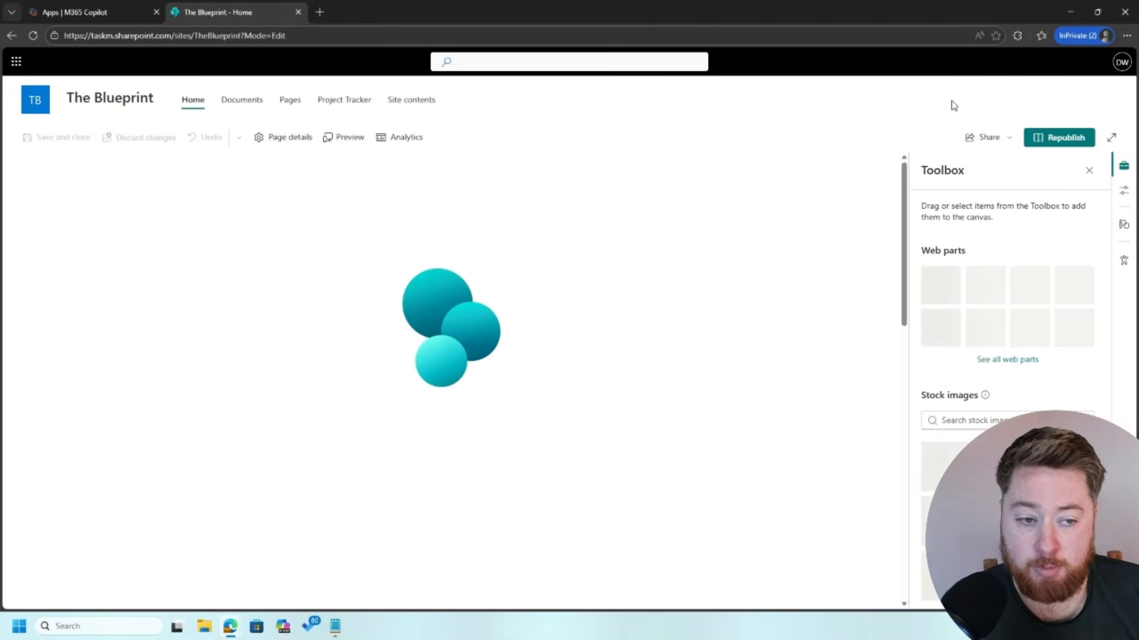
scroll(724, 380, "down", 10)
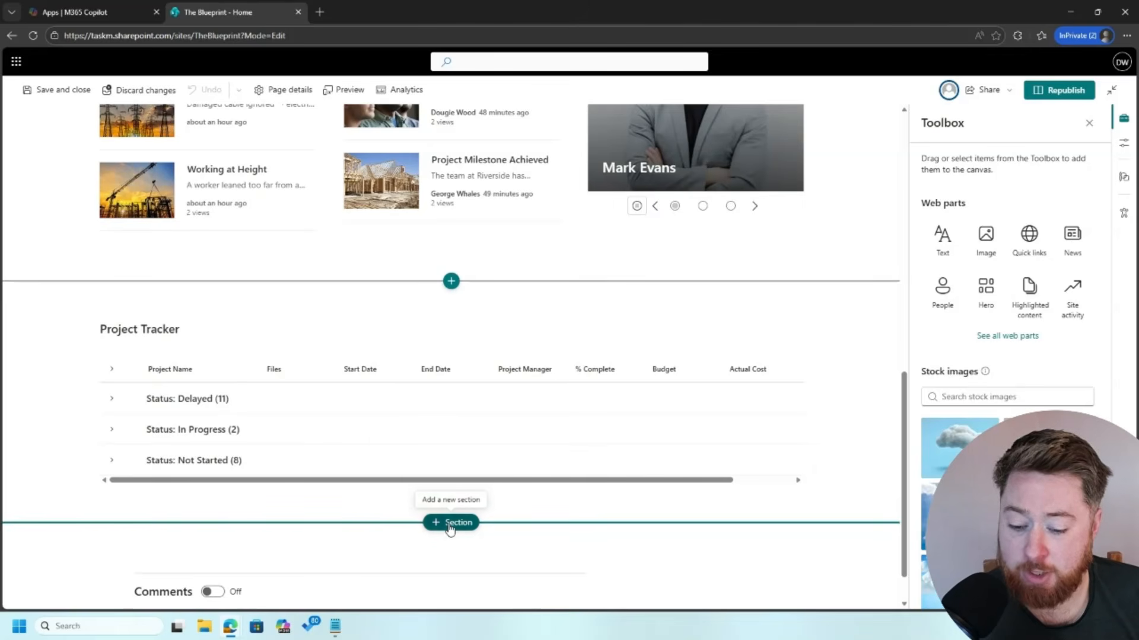
left_click(451, 522)
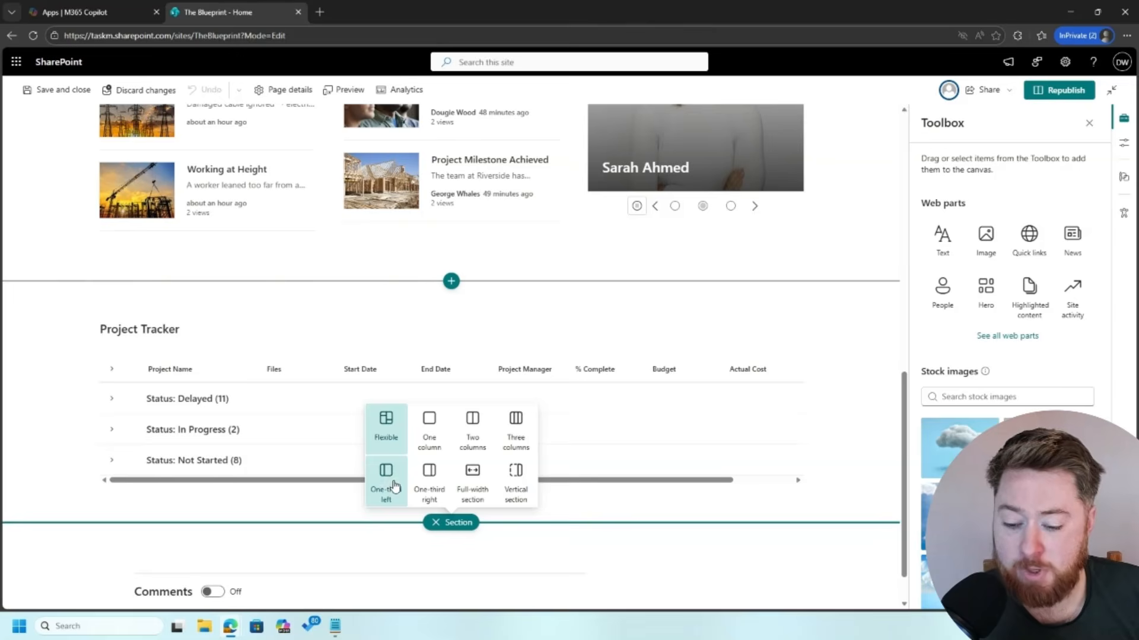
Step: Add a One-third left section below Project Tracker and make it collapsible
left_click(385, 484)
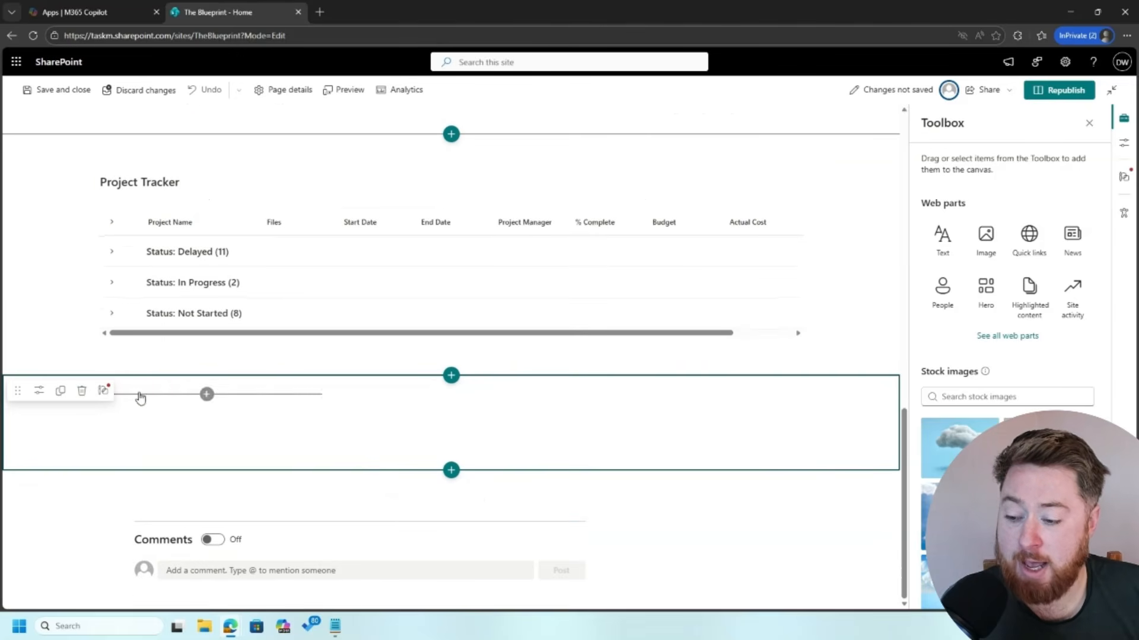
mouse_move(208, 399)
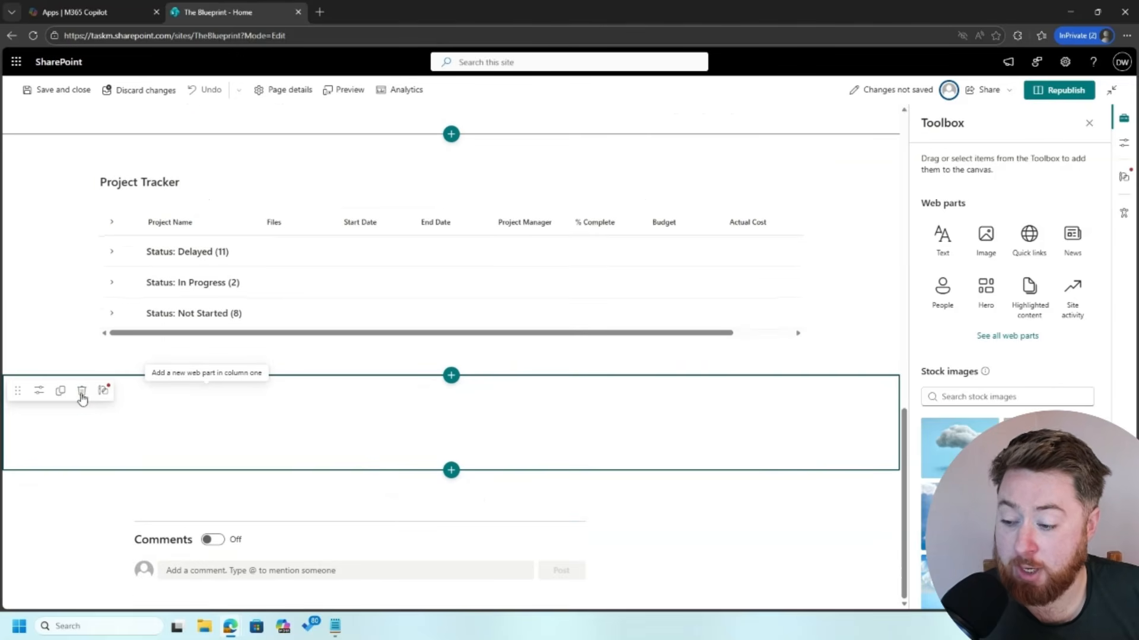
left_click(39, 391)
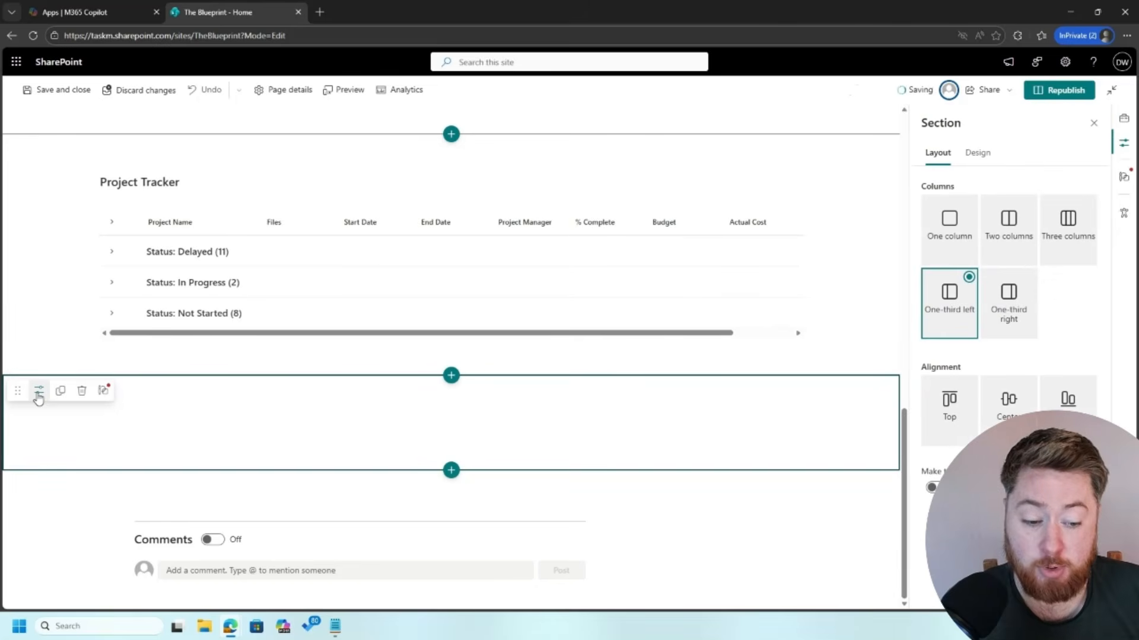
left_click(931, 487)
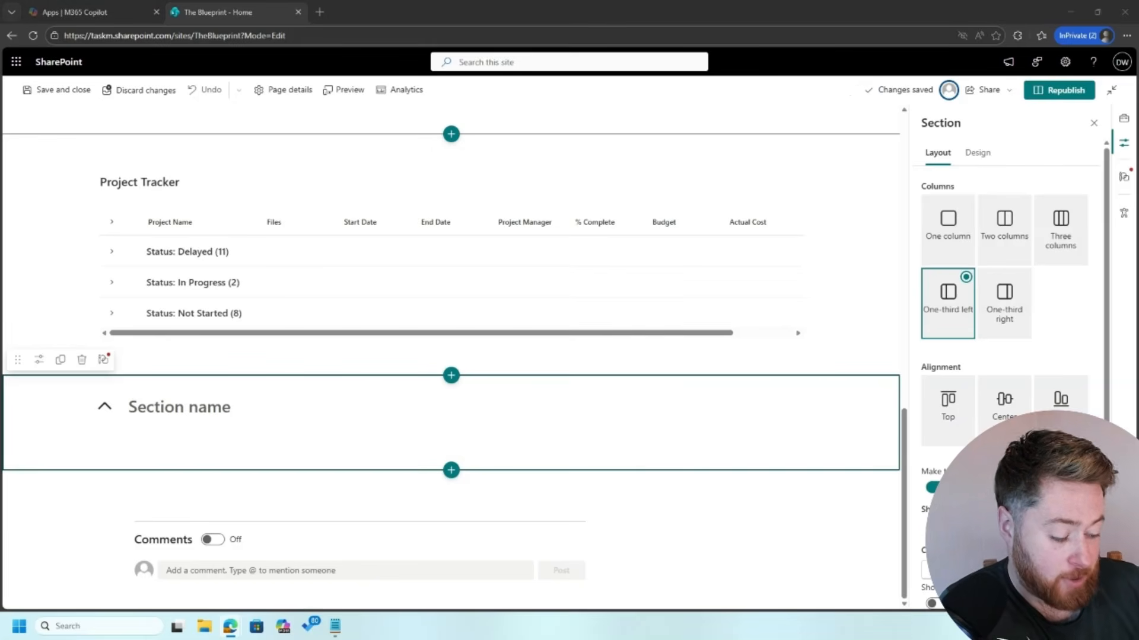
Step: Name the section 'How do I submit expenses❓' with the emoji at the end
left_click(210, 408)
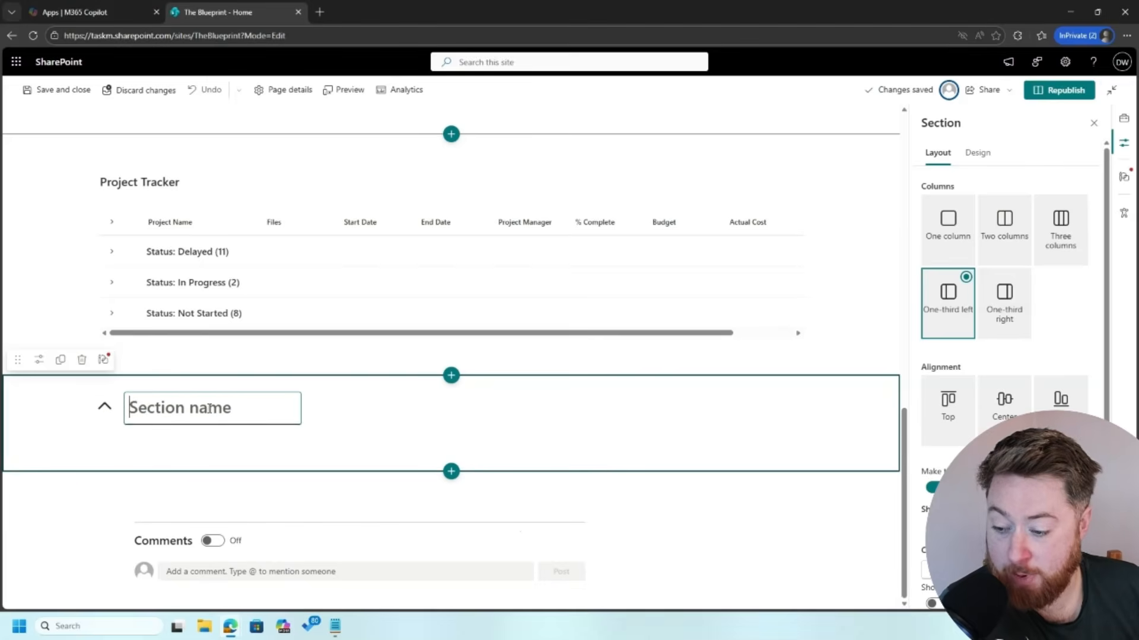
type("❓ How do I submit expenses?")
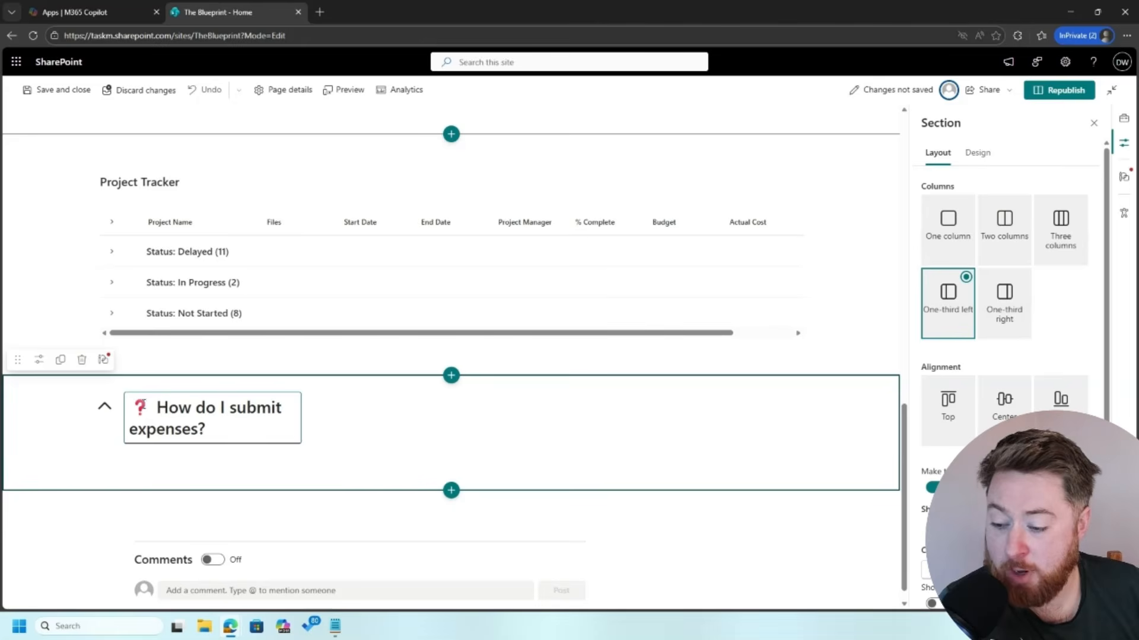
left_click(143, 406)
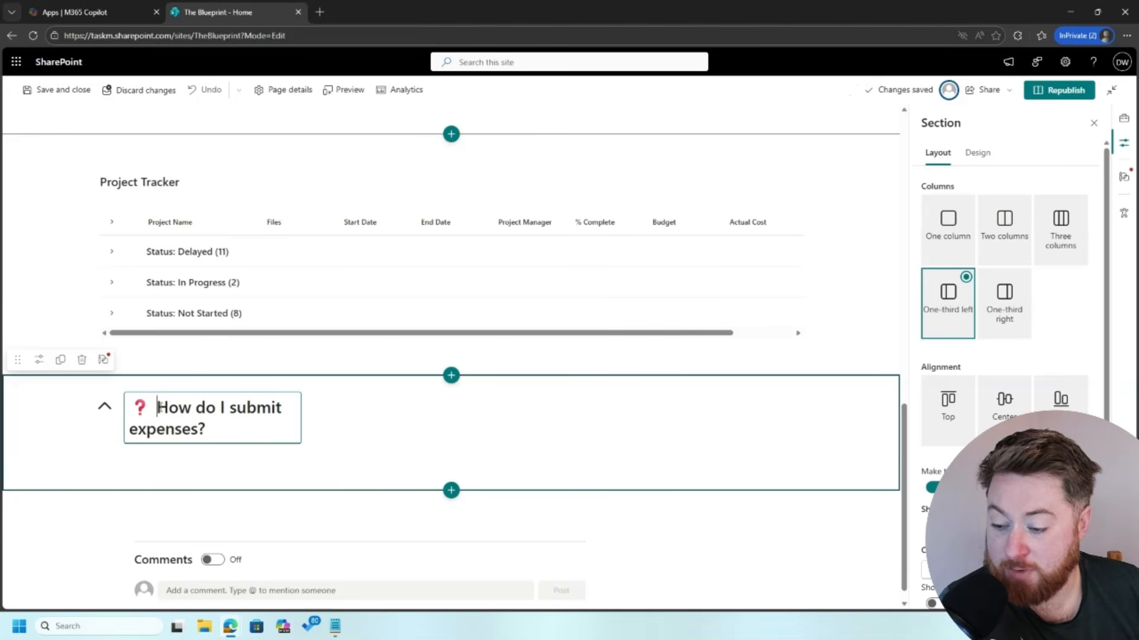
key("shift+Left")
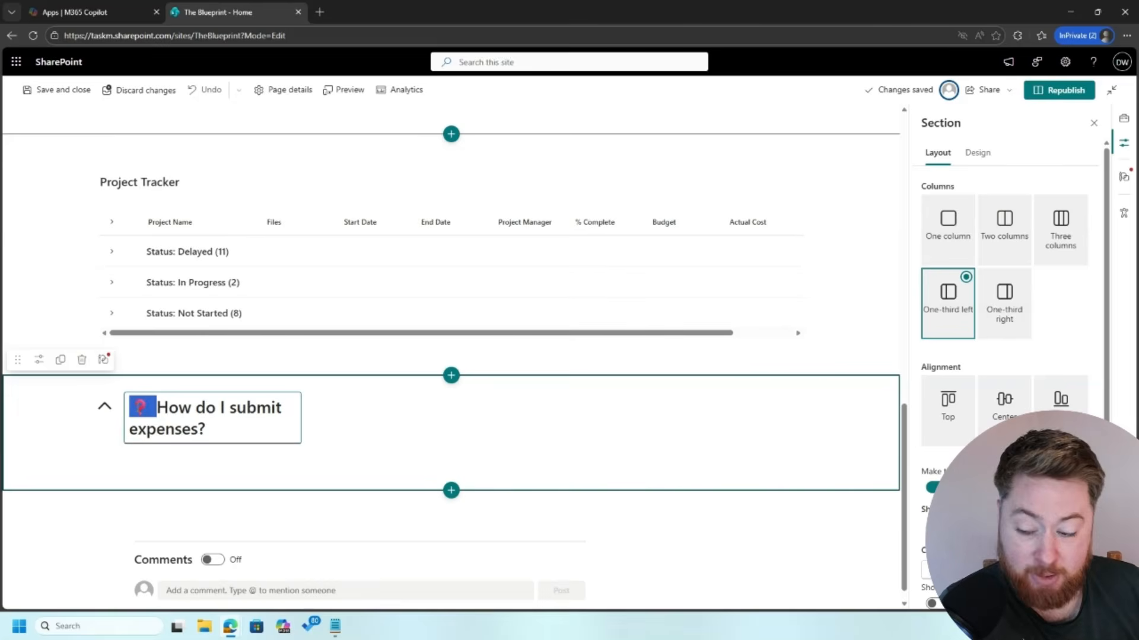
key("ctrl+x")
key("End")
key("BackSpace")
key("ctrl+v")
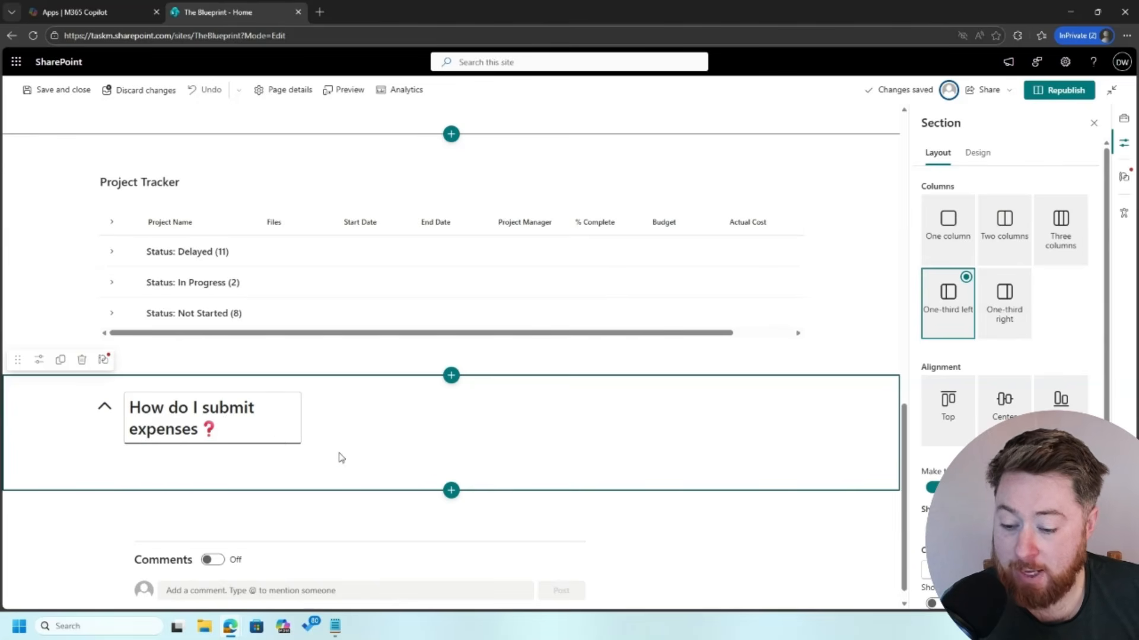
Step: Add an Image web part to the first column showing leadership-04.jpg, copied to the page
left_click(206, 459)
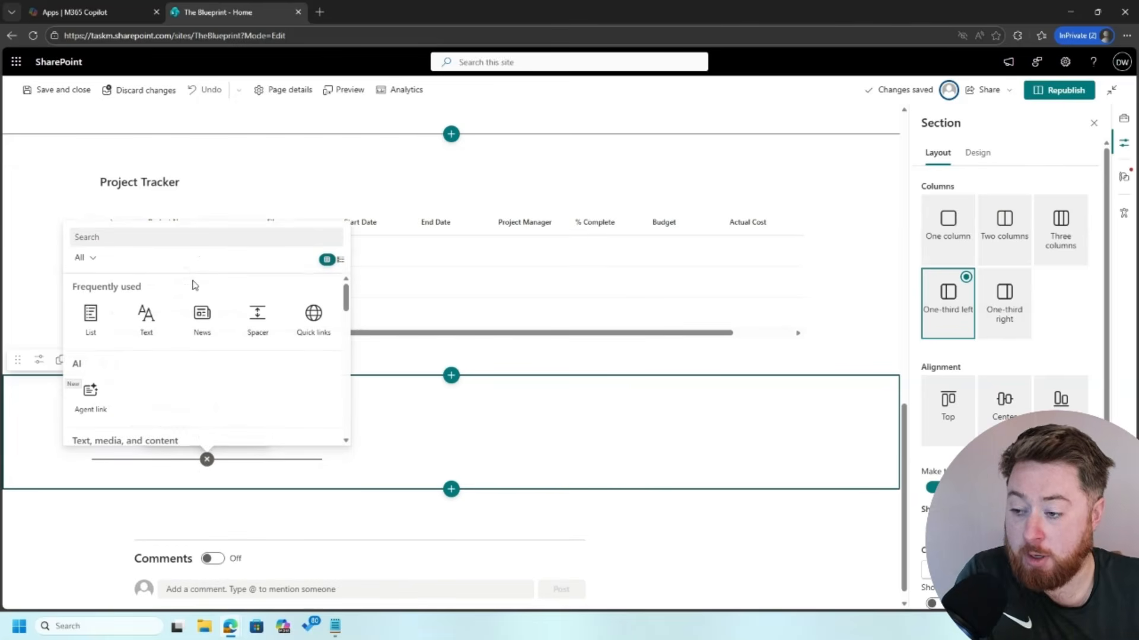
left_click(191, 240)
type("IMAGE")
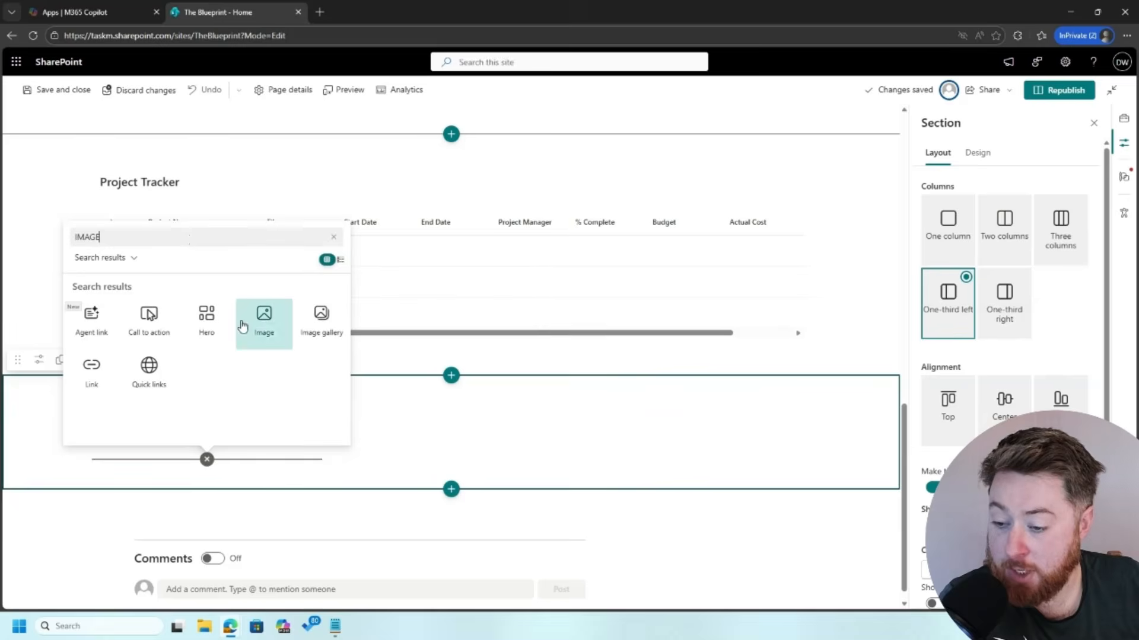
left_click(265, 322)
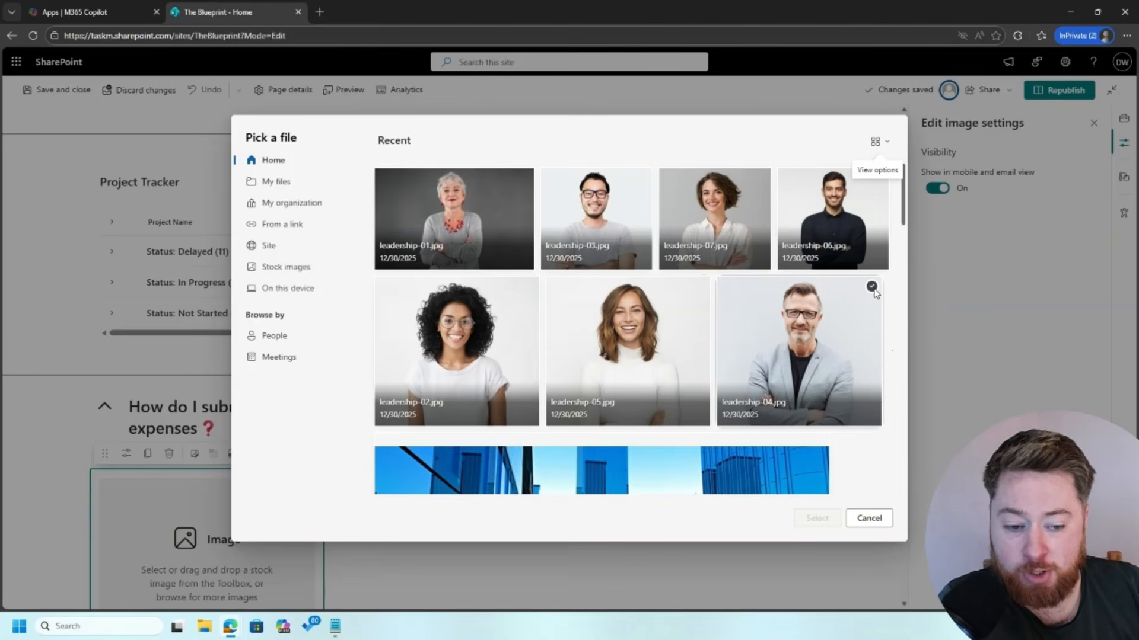
left_click(872, 287)
left_click(817, 518)
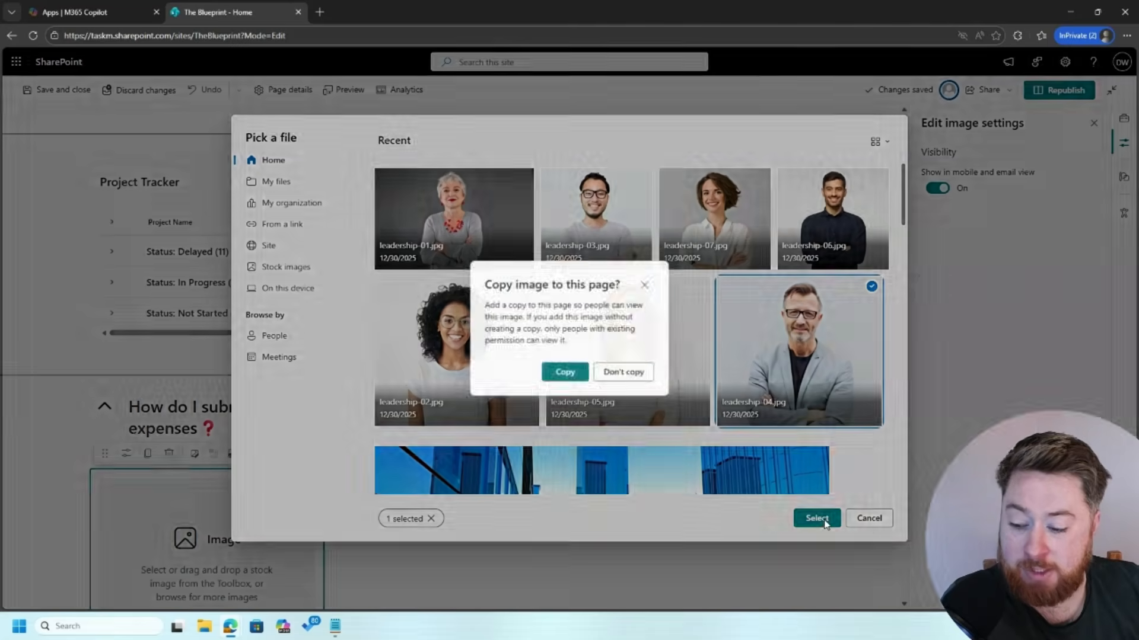
left_click(572, 373)
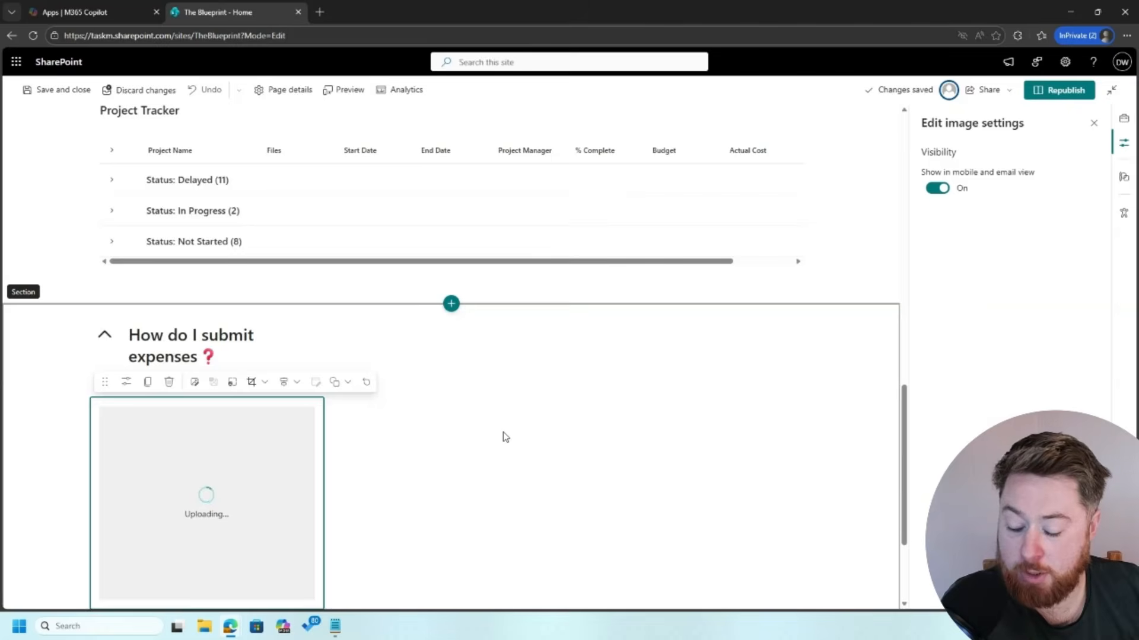
scroll(504, 437, "down", 2)
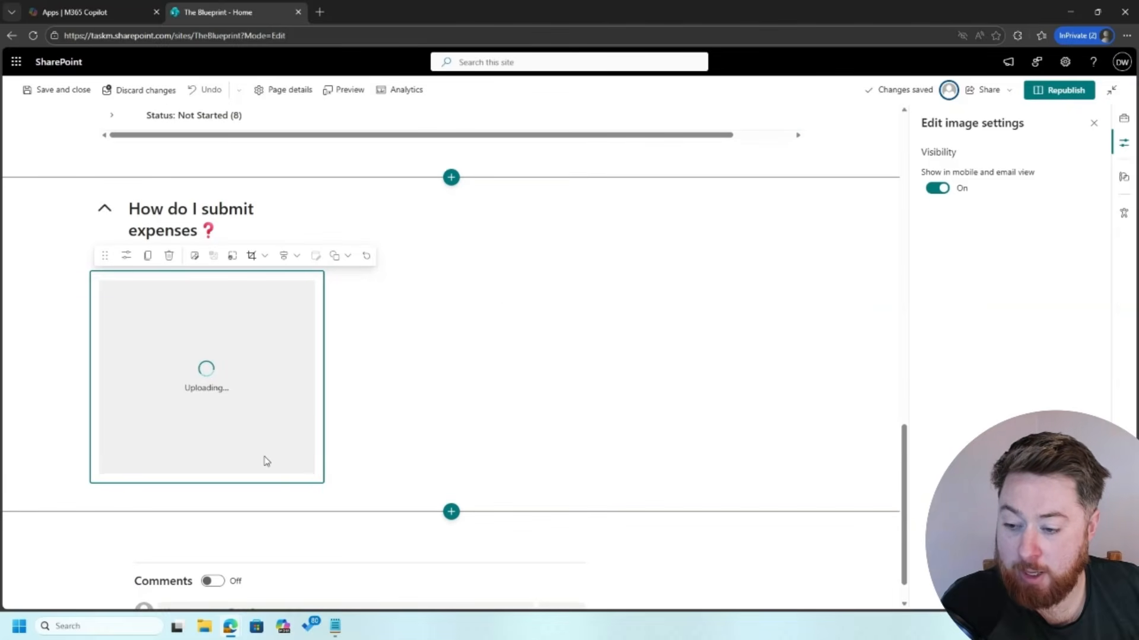
Step: Add a Text web part in the second column containing the quoted expense-submission guide
left_click(471, 304)
left_click(573, 262)
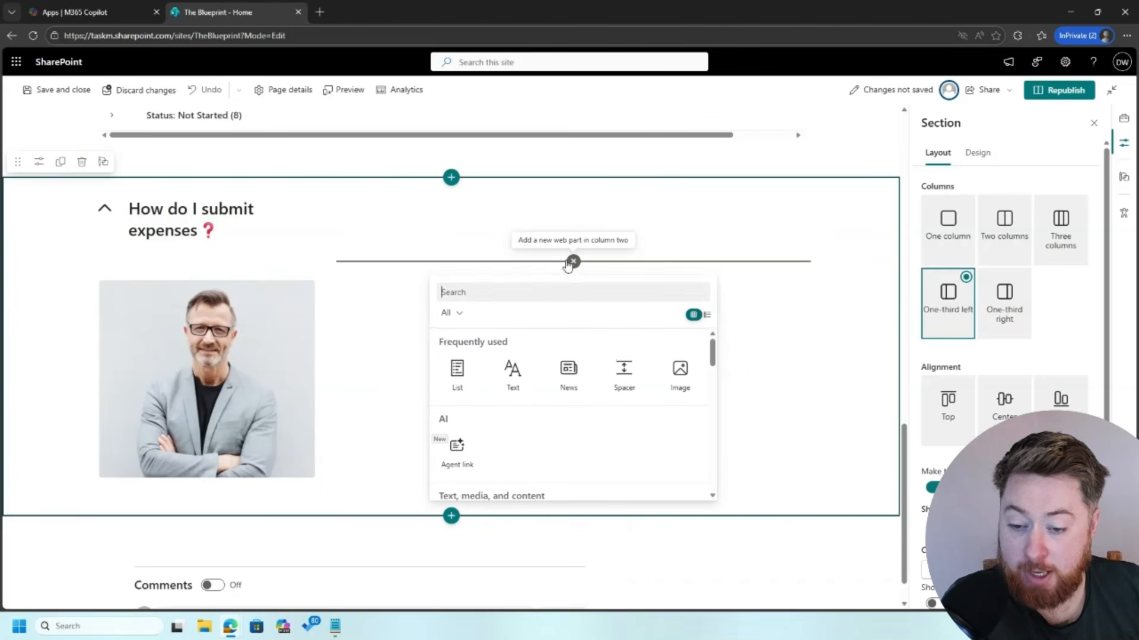
type("TEXT")
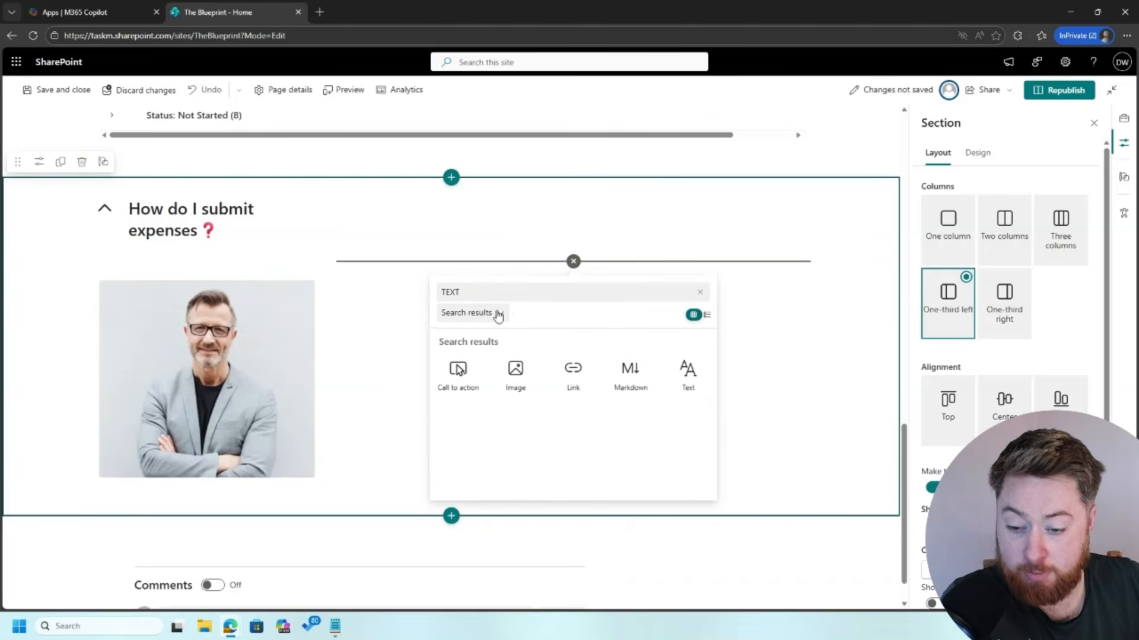
left_click(688, 374)
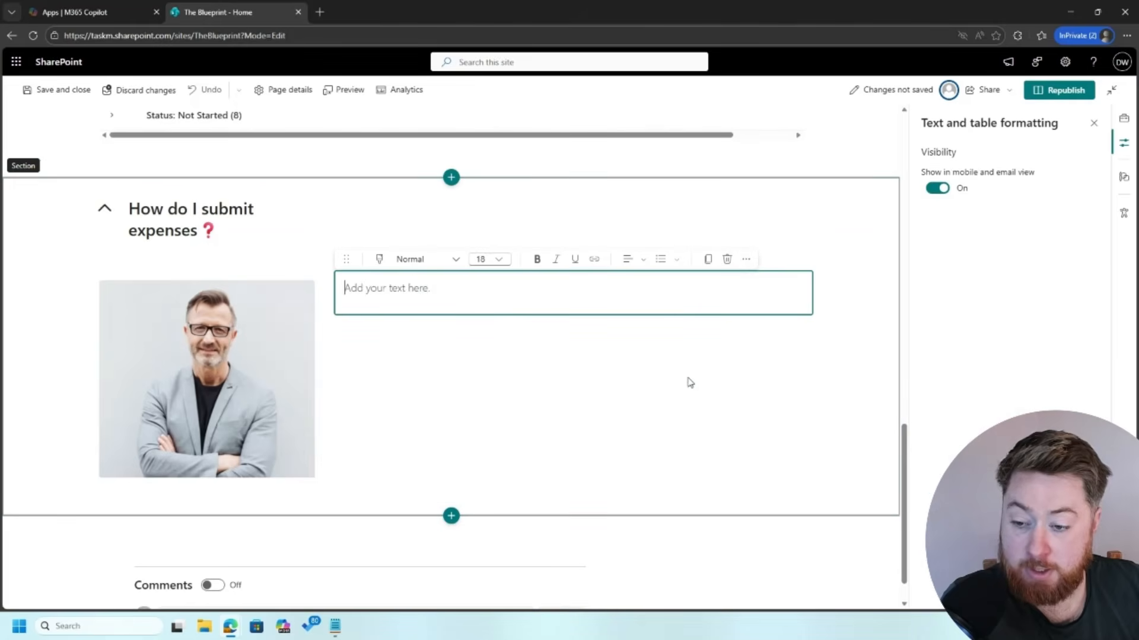
type("\"")
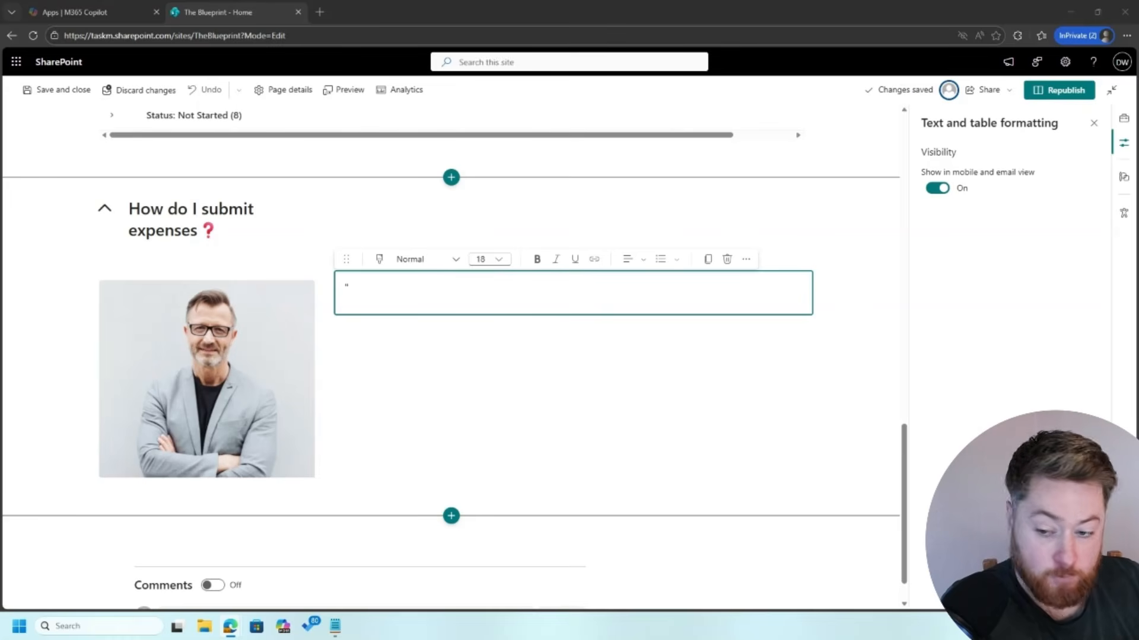
left_click(447, 289)
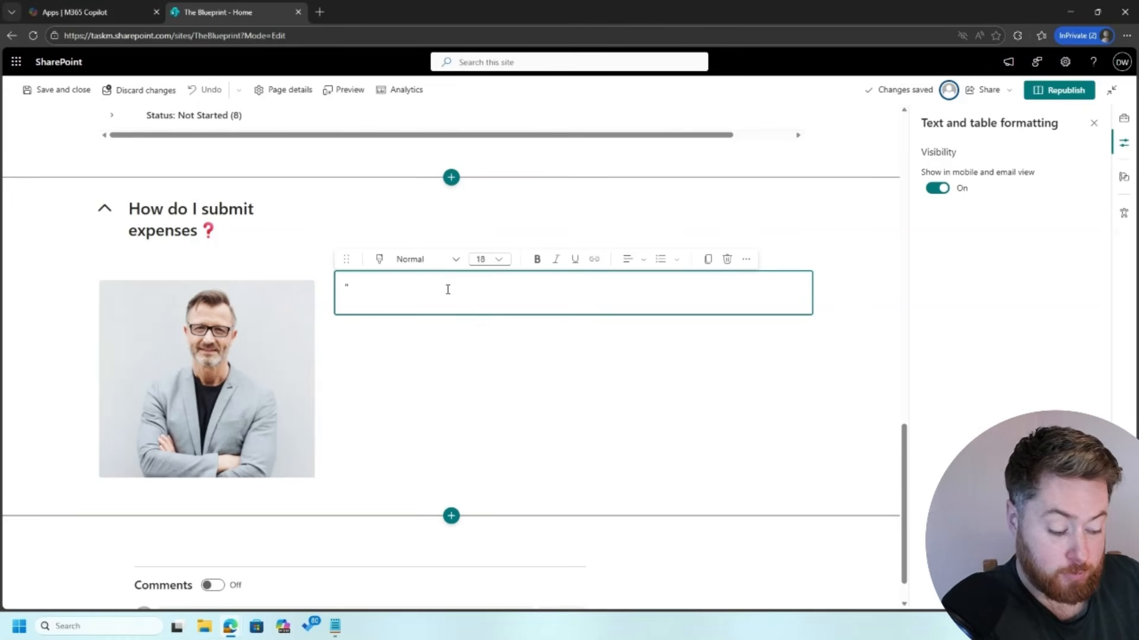
key("ctrl+v")
Step: End the quote with a bold dash attribution giving the CFO's name and title 'CFO'
type("\"")
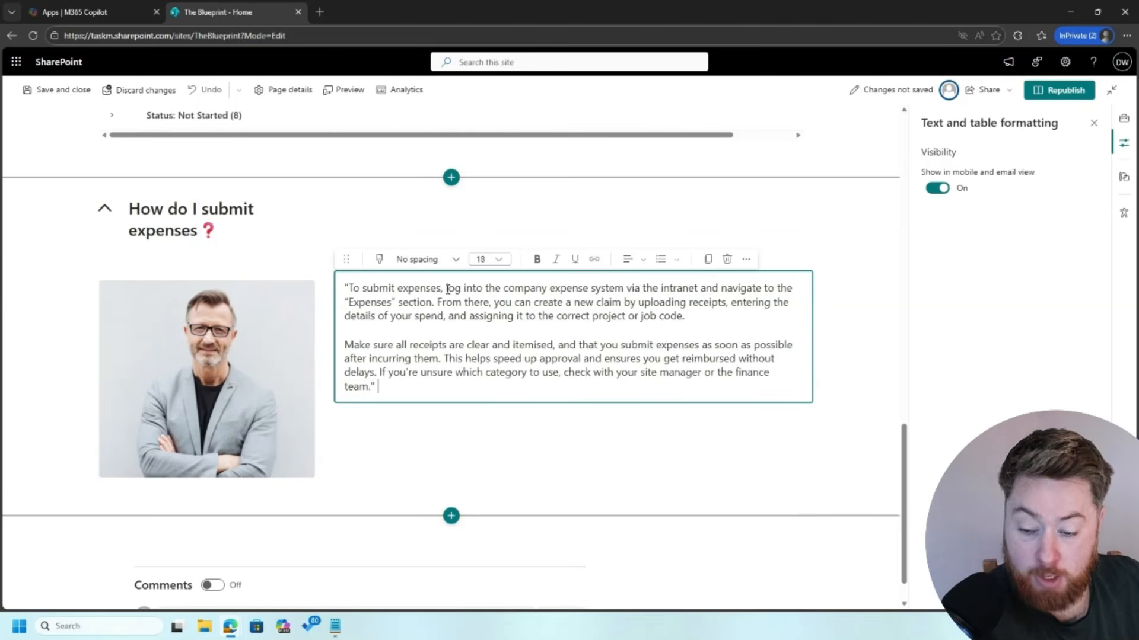
type(" -")
key("ctrl+b")
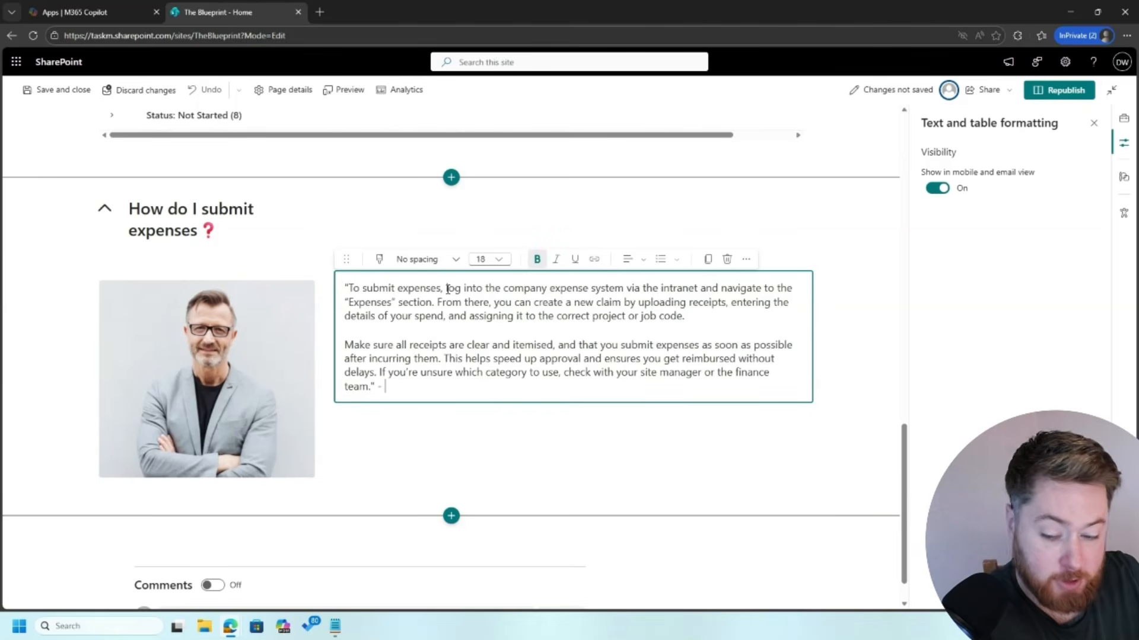
type("CFO")
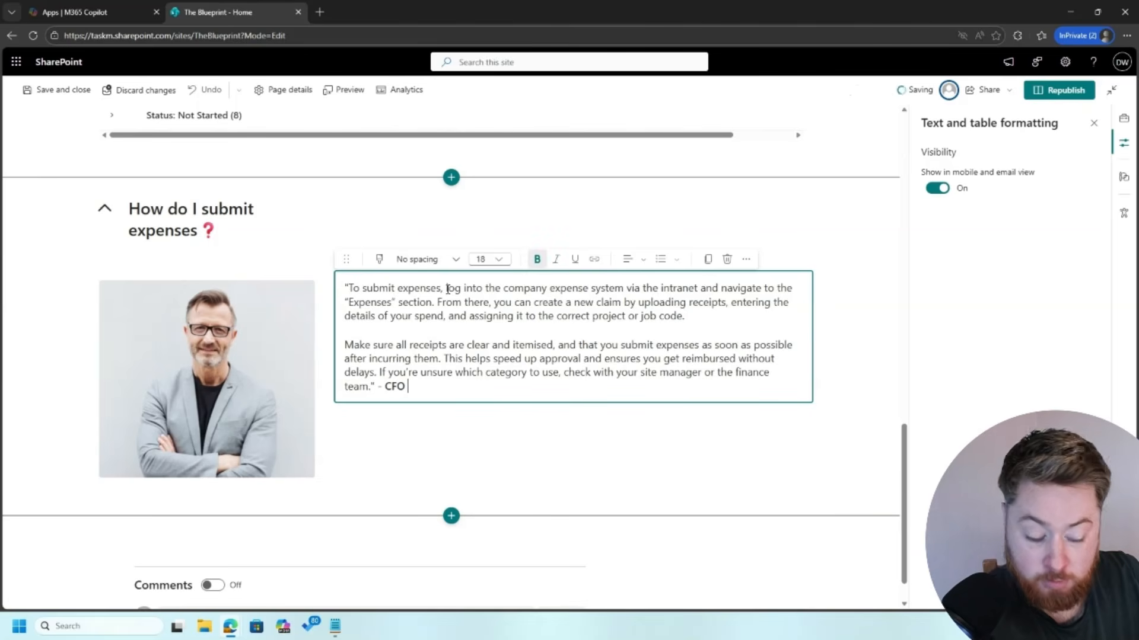
key("Left")
key("Left")
key("Left")
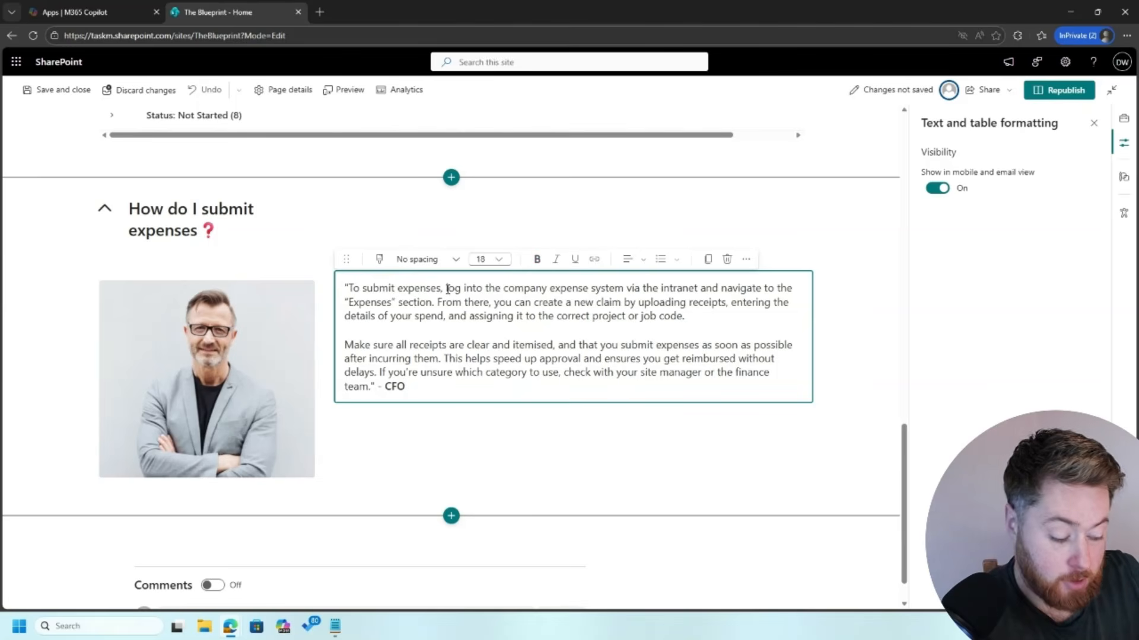
key("shift+Right")
key("shift+Right")
key("shift+Right")
key("shift+Left")
key("shift+Left")
key("shift+Left")
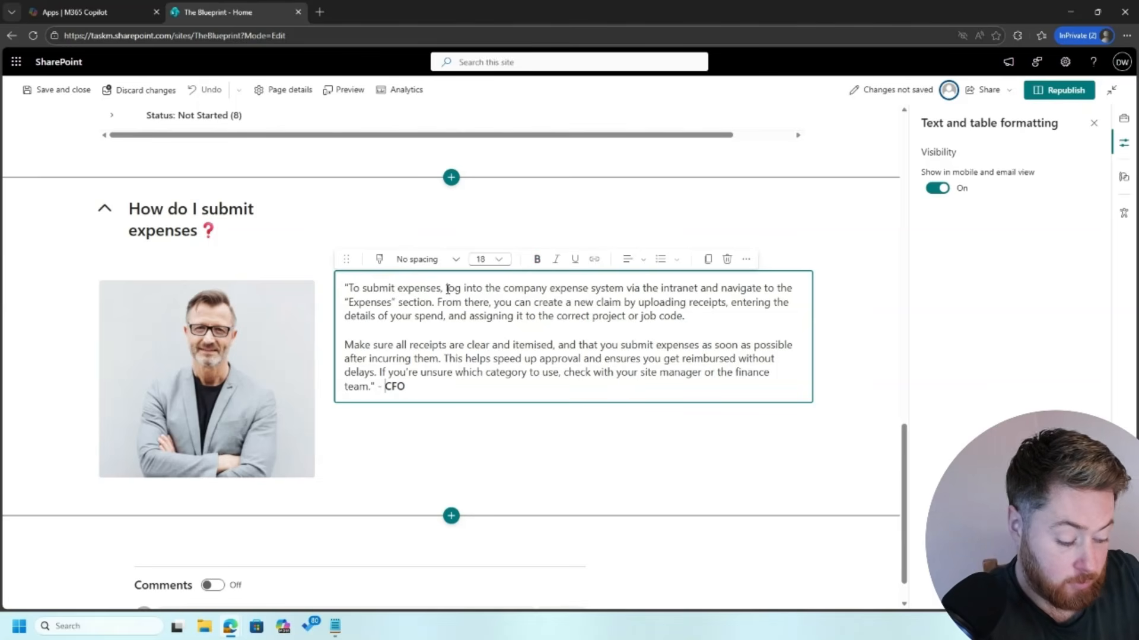
key("ctrl+b")
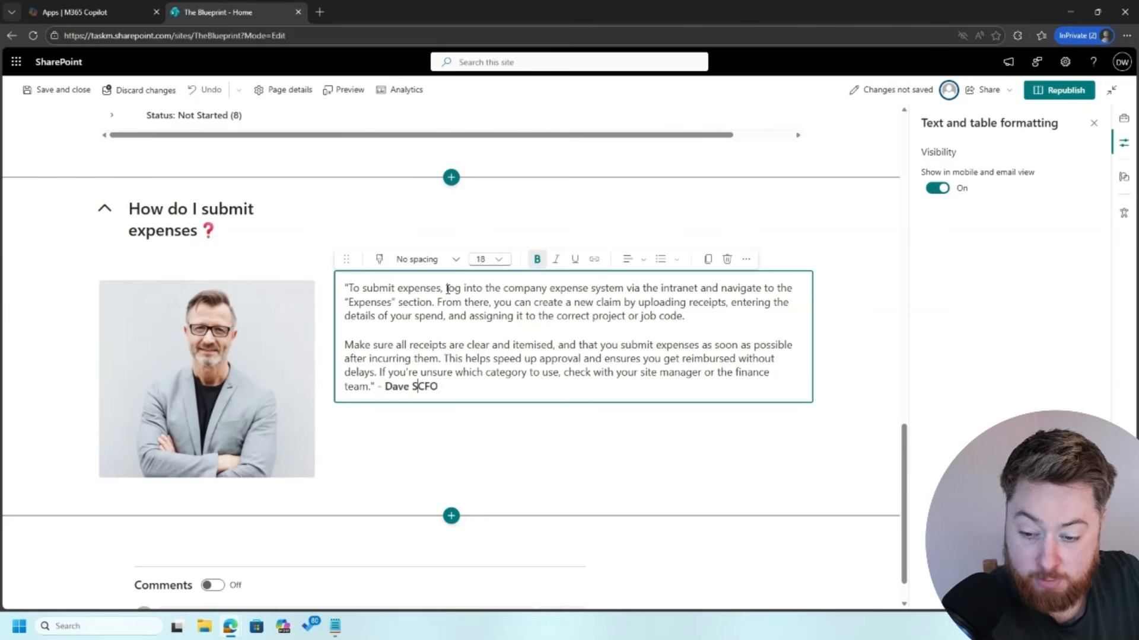
type(",")
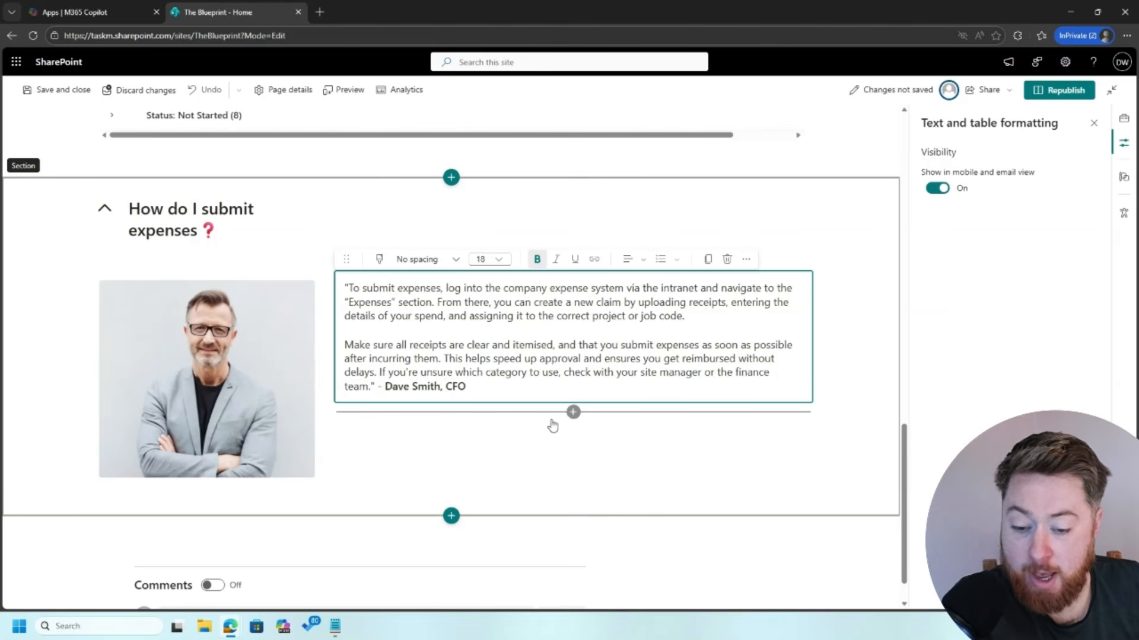
Step: Insert a Button web part under the quote labelled 'Open App'
left_click(573, 412)
type("button")
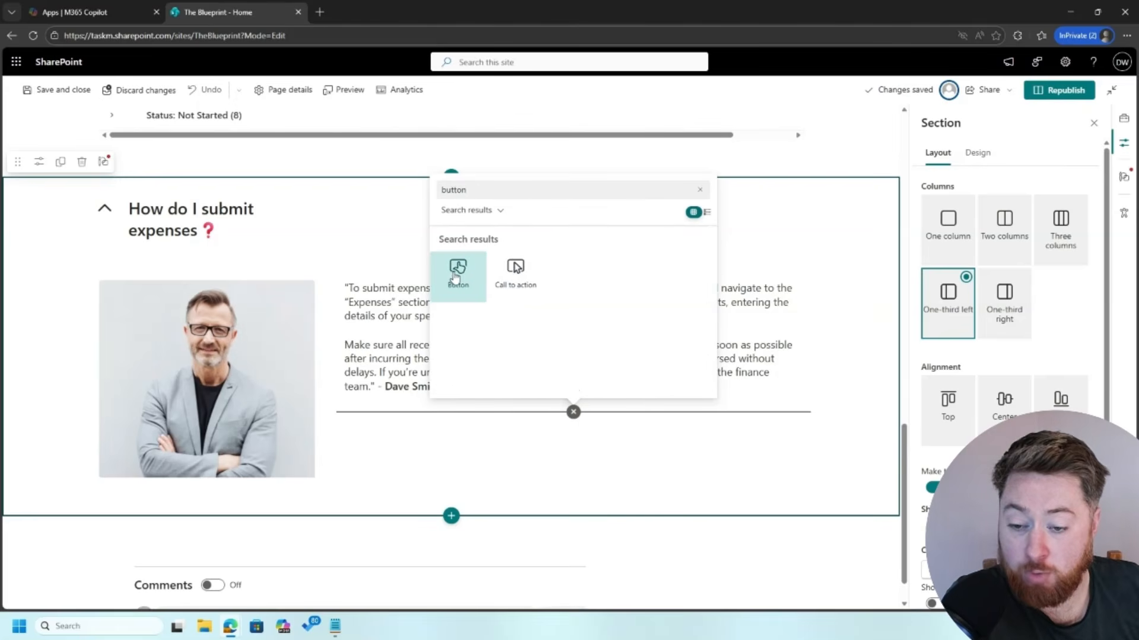
left_click(457, 274)
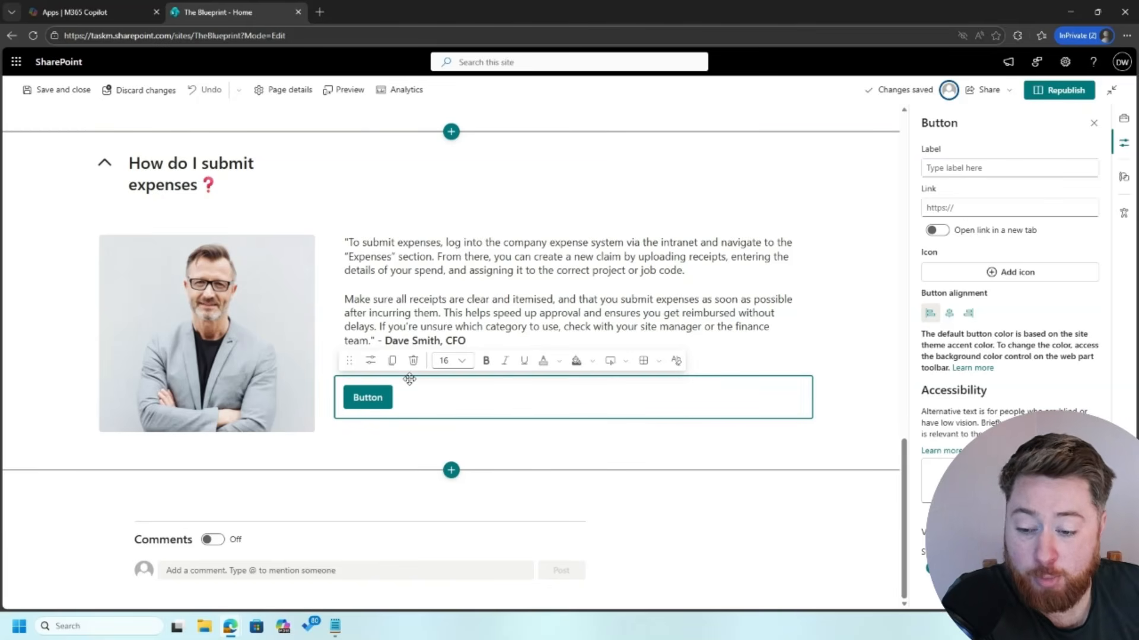
left_click(981, 171)
type("Open A")
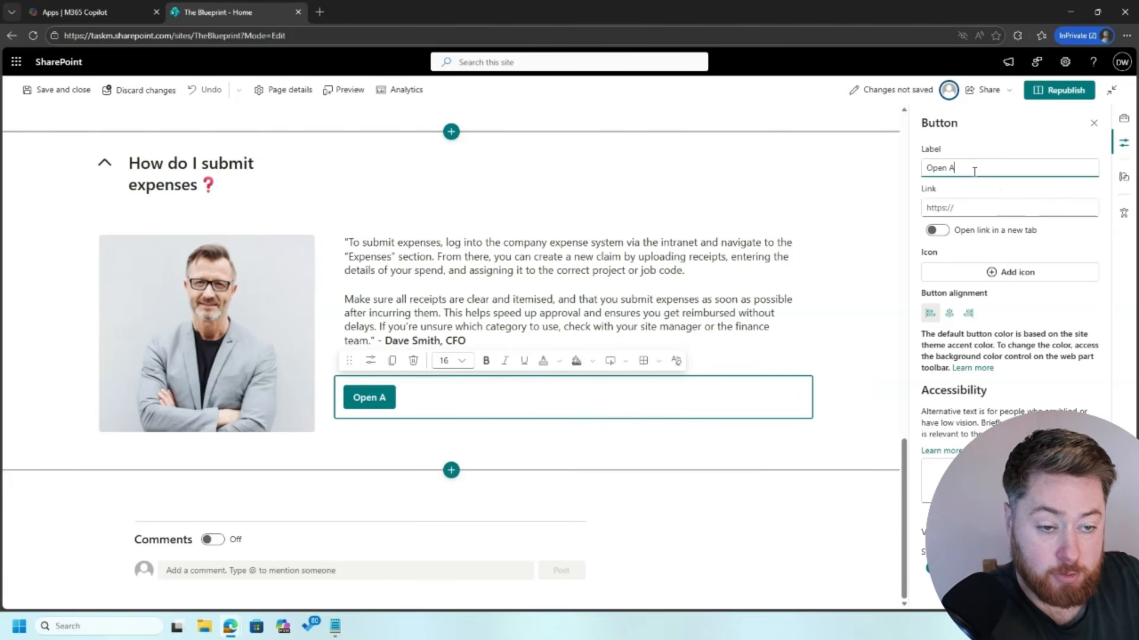
type("pp")
Step: Link the Open App button to the site's URL and align it right
left_click(966, 212)
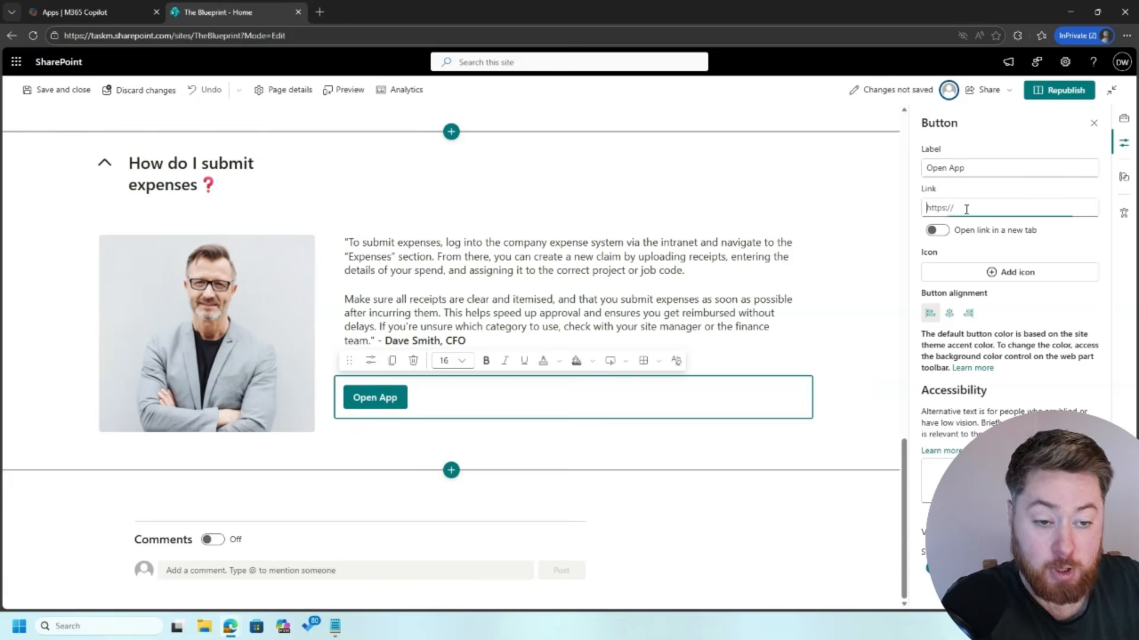
left_click(241, 36)
left_click(241, 36)
left_click_drag(242, 36, 35, 7)
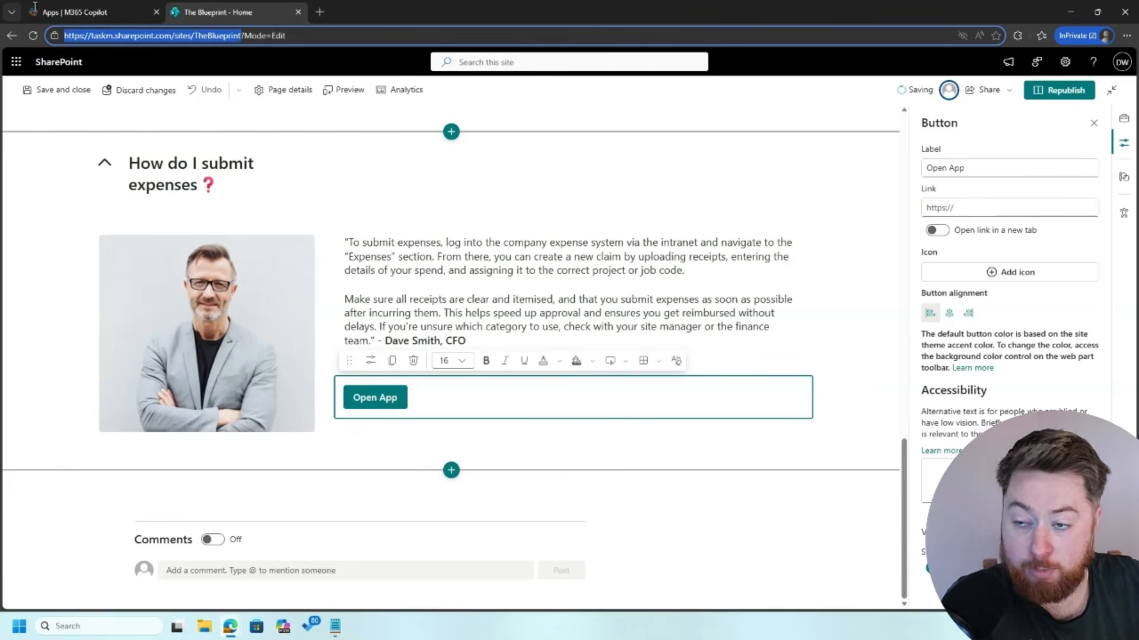
key("ctrl+c")
left_click(998, 208)
key("ctrl+v")
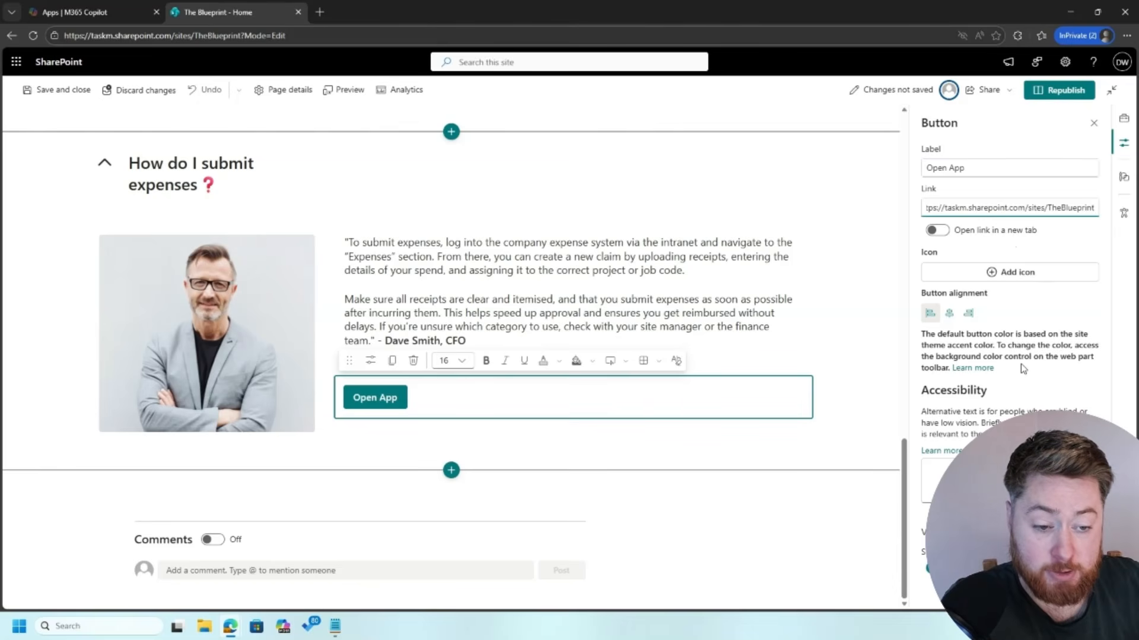
left_click(969, 314)
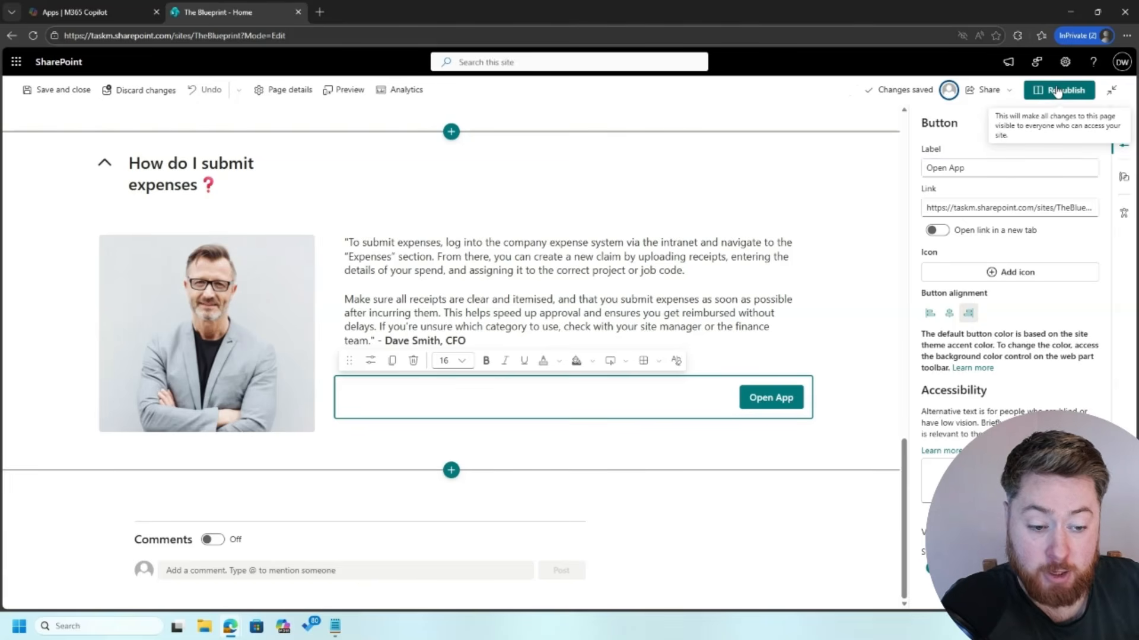
Step: Keep the expenses section collapsible, set it collapsed by default, and republish the page
left_click(84, 180)
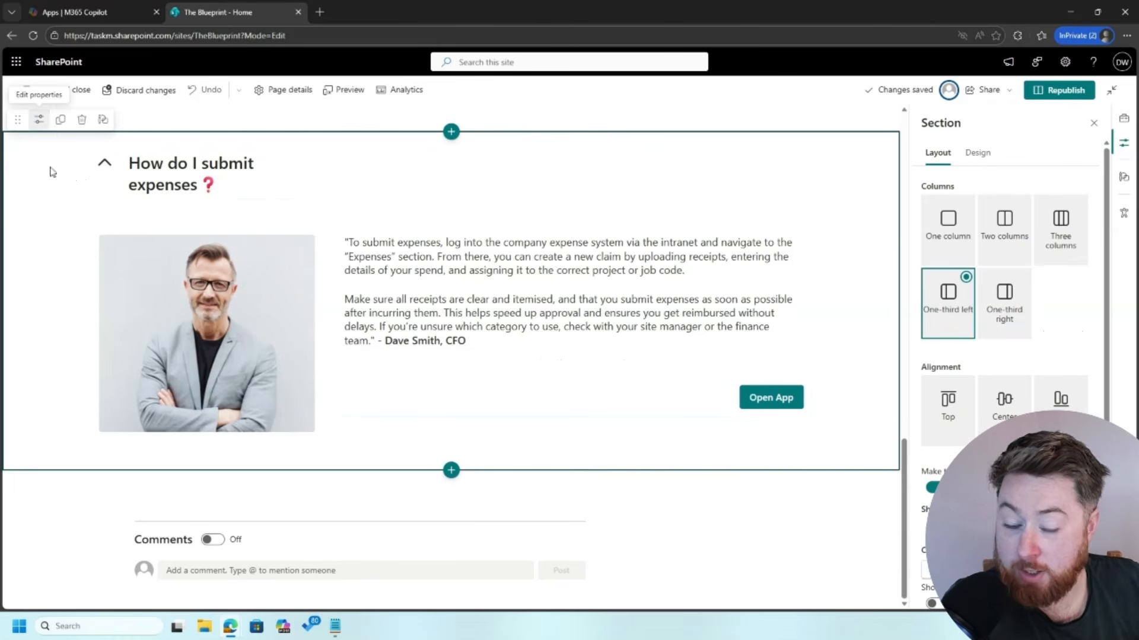
scroll(966, 382, "down", 1)
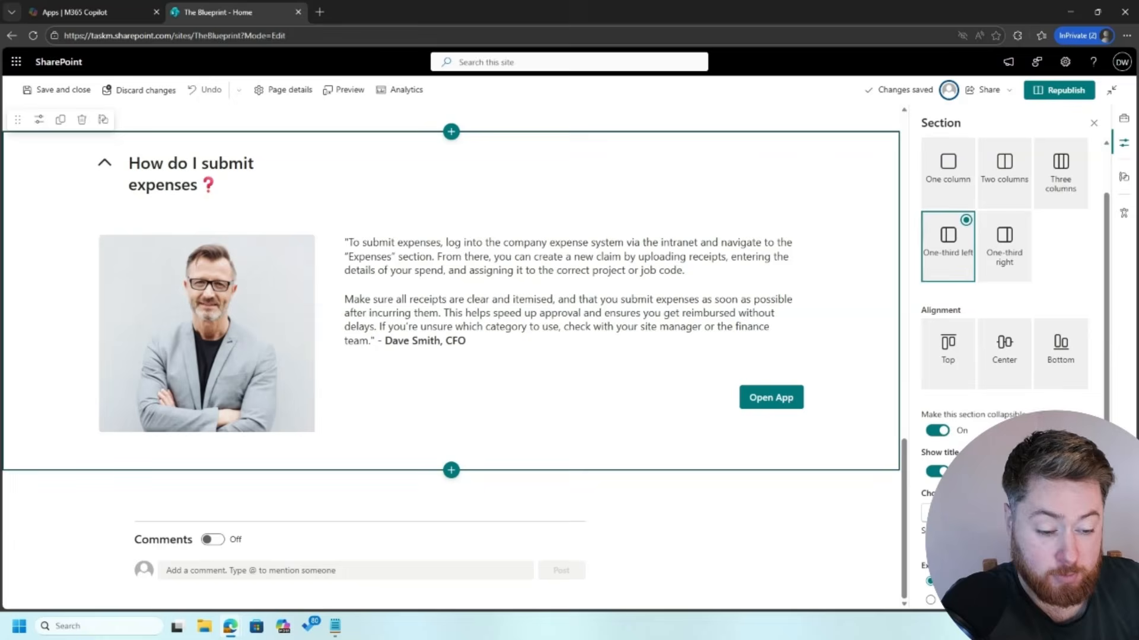
left_click(938, 432)
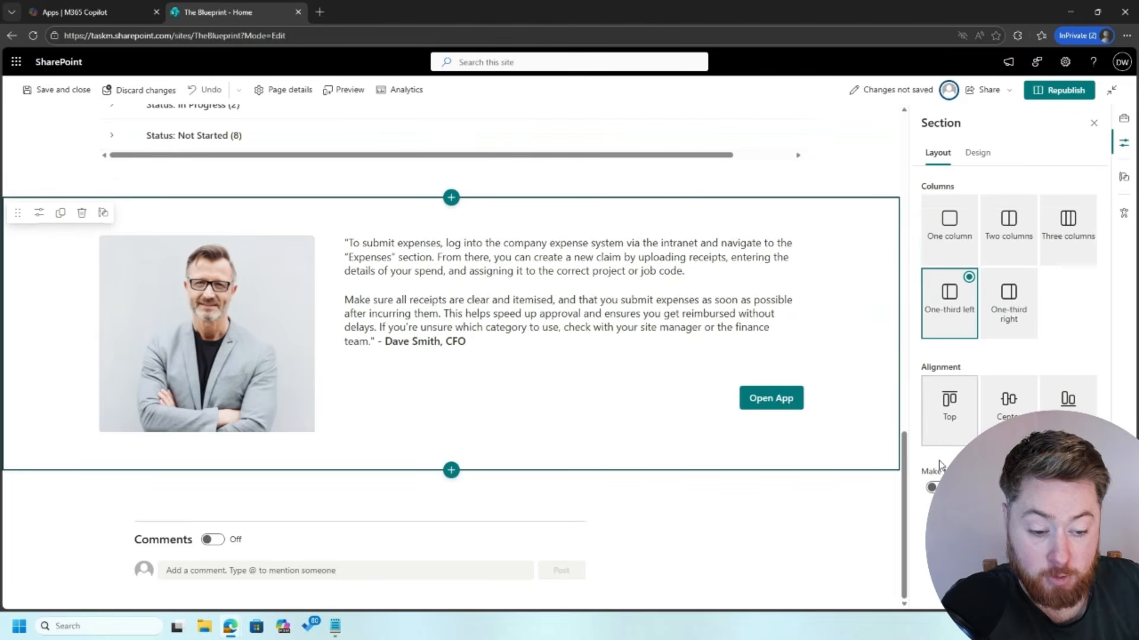
left_click(931, 488)
scroll(943, 475, "down", 2)
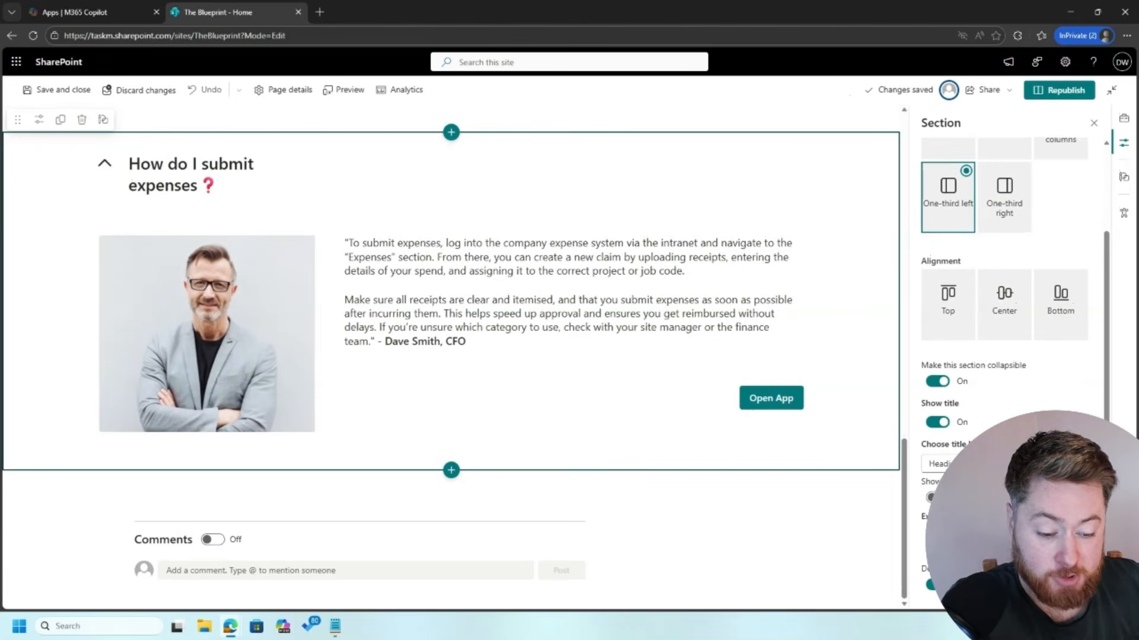
left_click(931, 585)
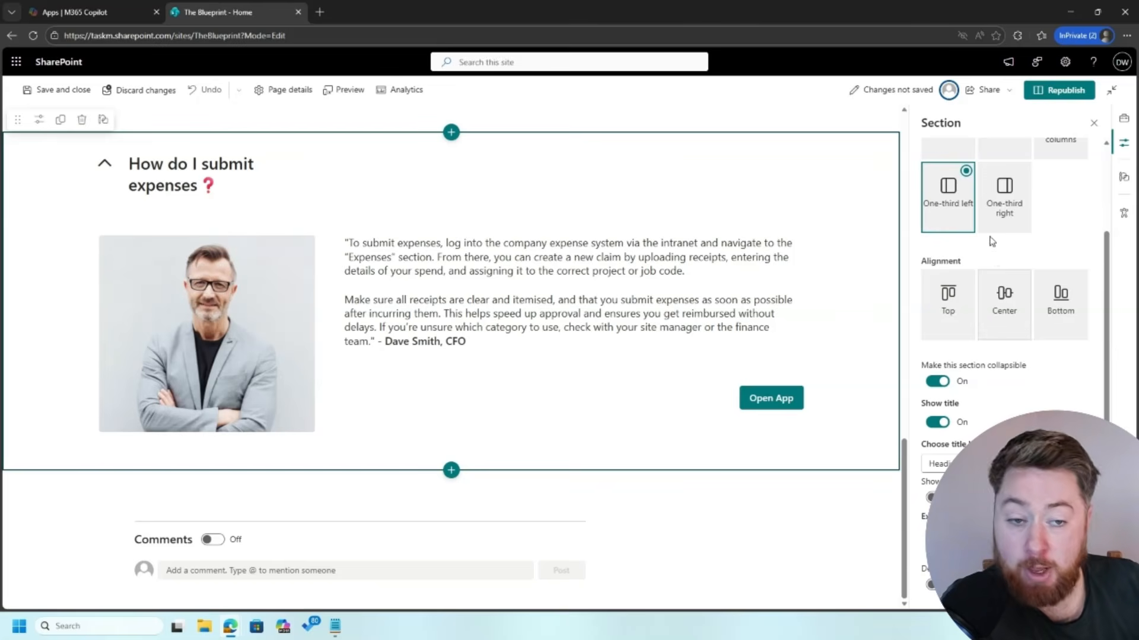
left_click(1065, 92)
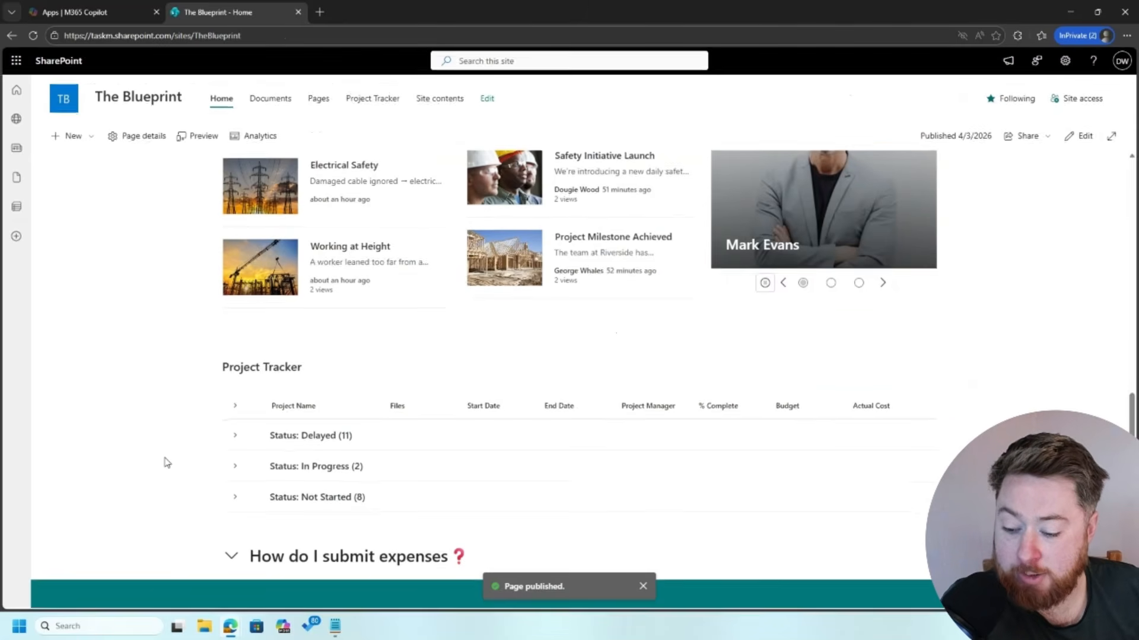
Step: Expand, collapse and re-expand the expenses FAQ to check its photo, quote and button
left_click(230, 559)
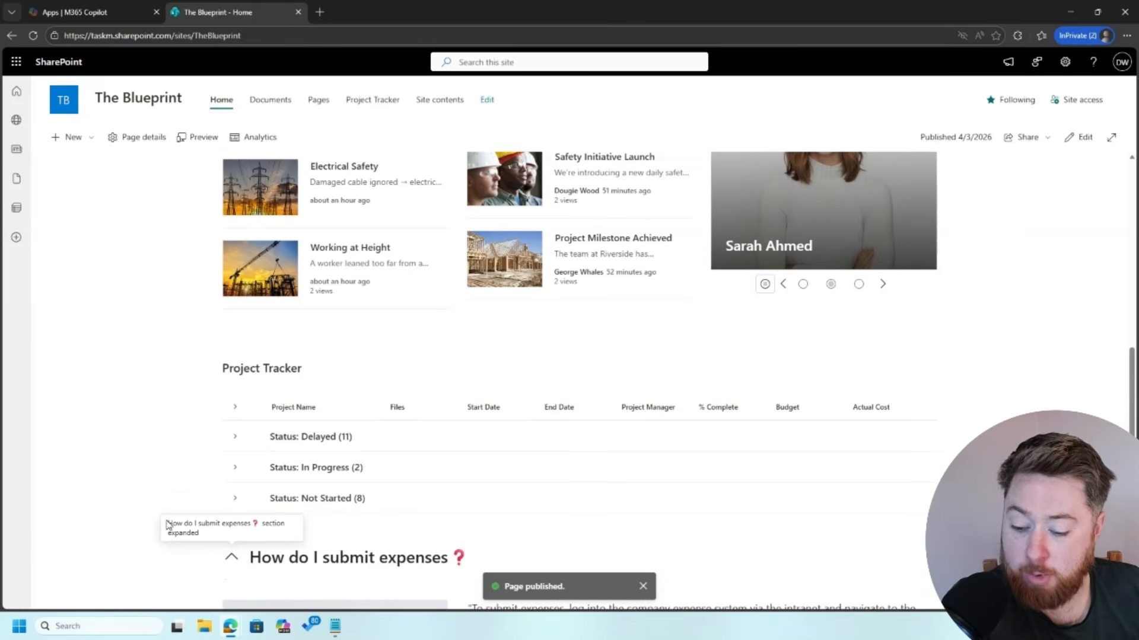
scroll(190, 504, "down", 4)
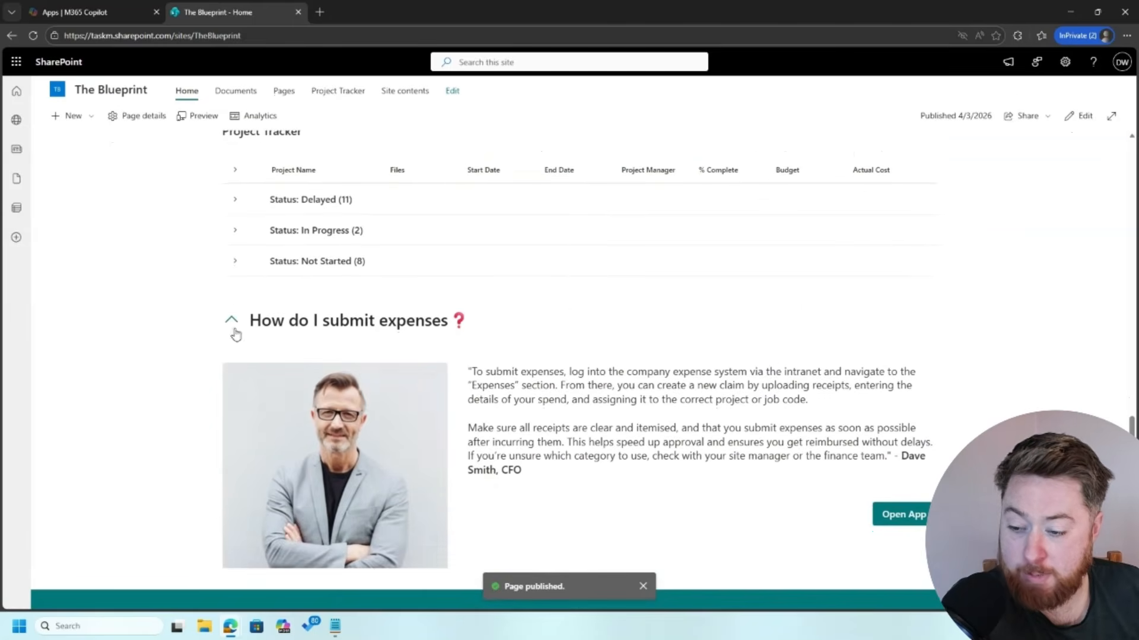
left_click(232, 325)
left_click(232, 570)
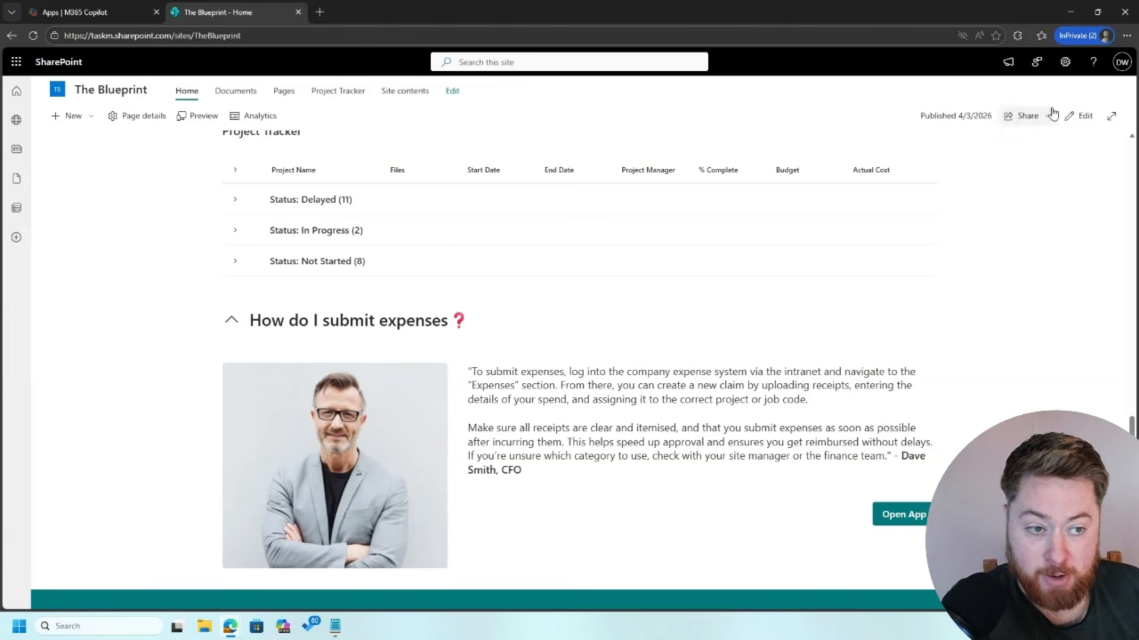
Step: In edit mode, move the CFO attribution onto its own line below the quote
left_click(1084, 116)
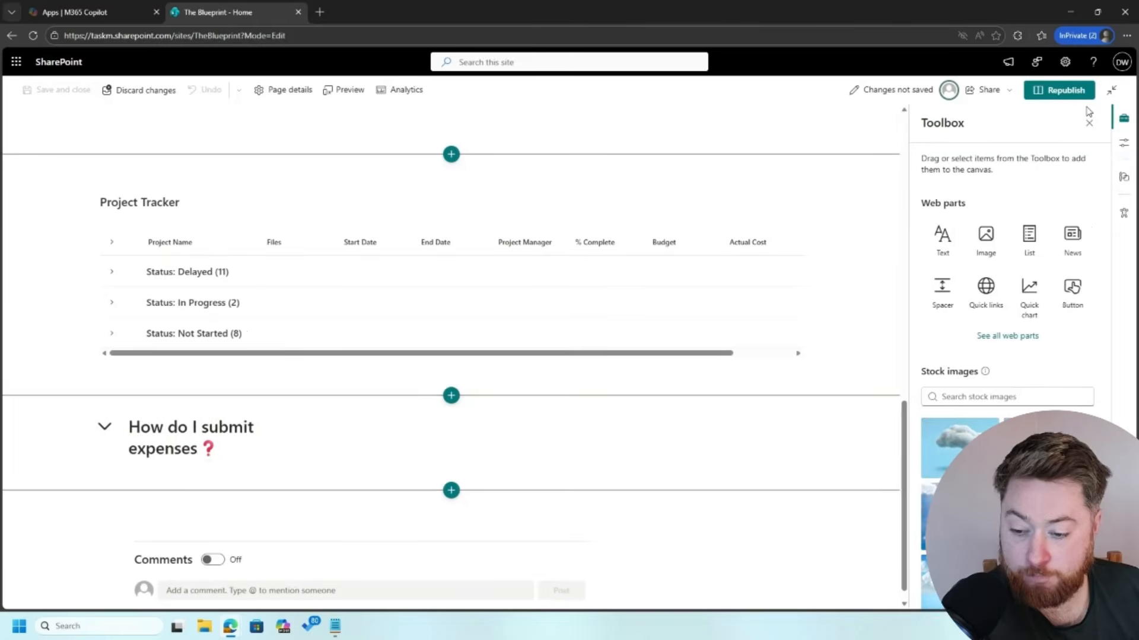
scroll(424, 345, "down", 4)
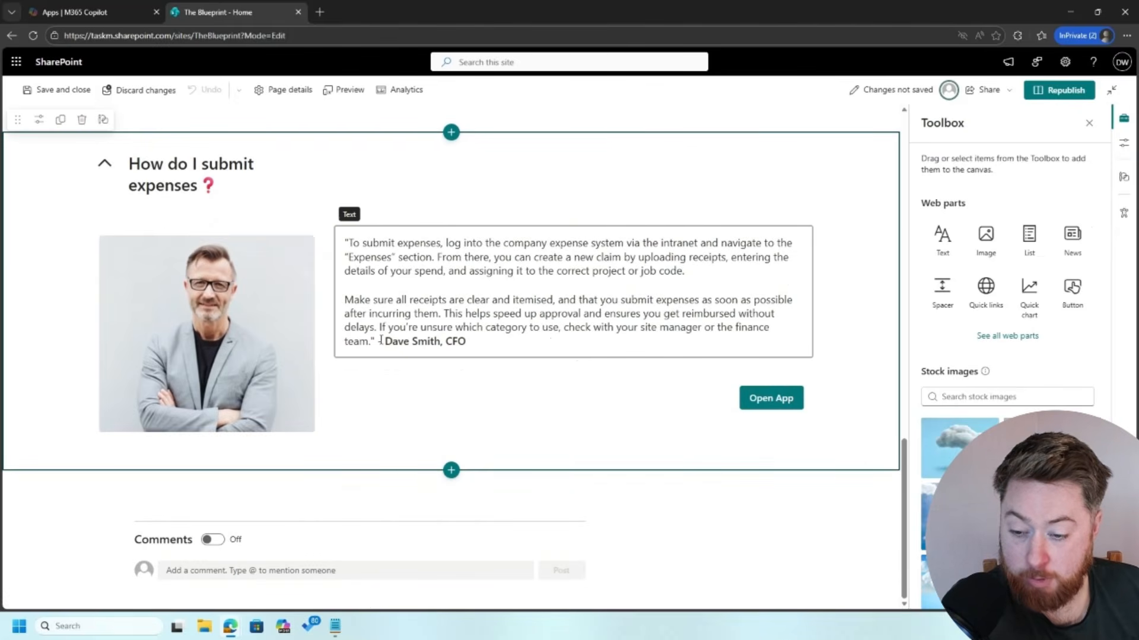
left_click(380, 341)
key("Return")
key("Return")
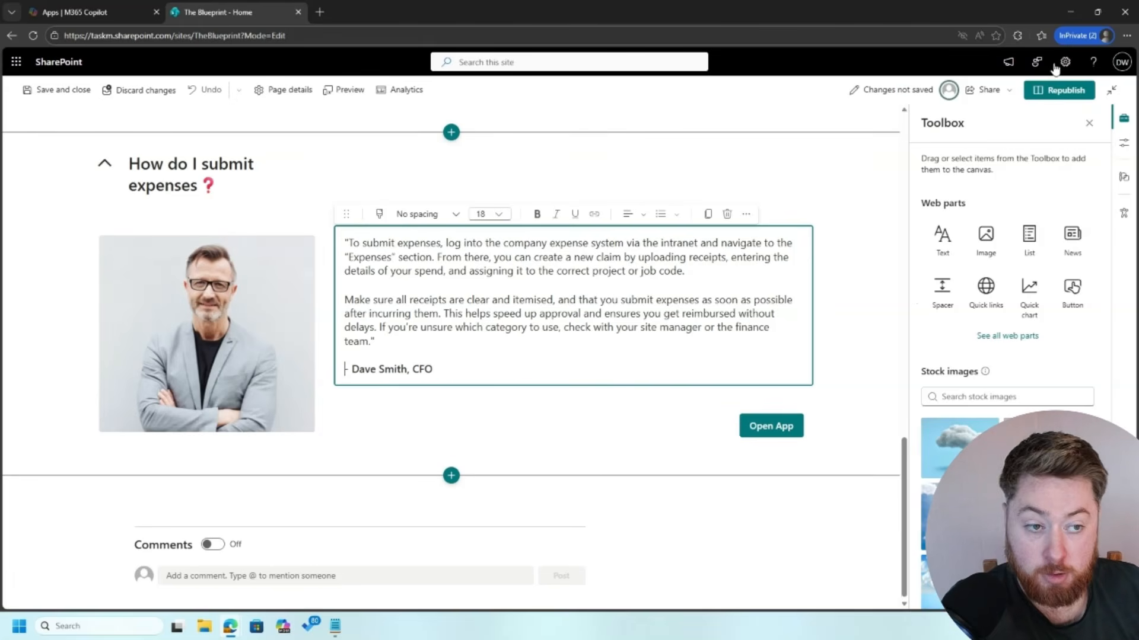
Step: Republish the page and expand the expenses section to verify the change
left_click(1061, 95)
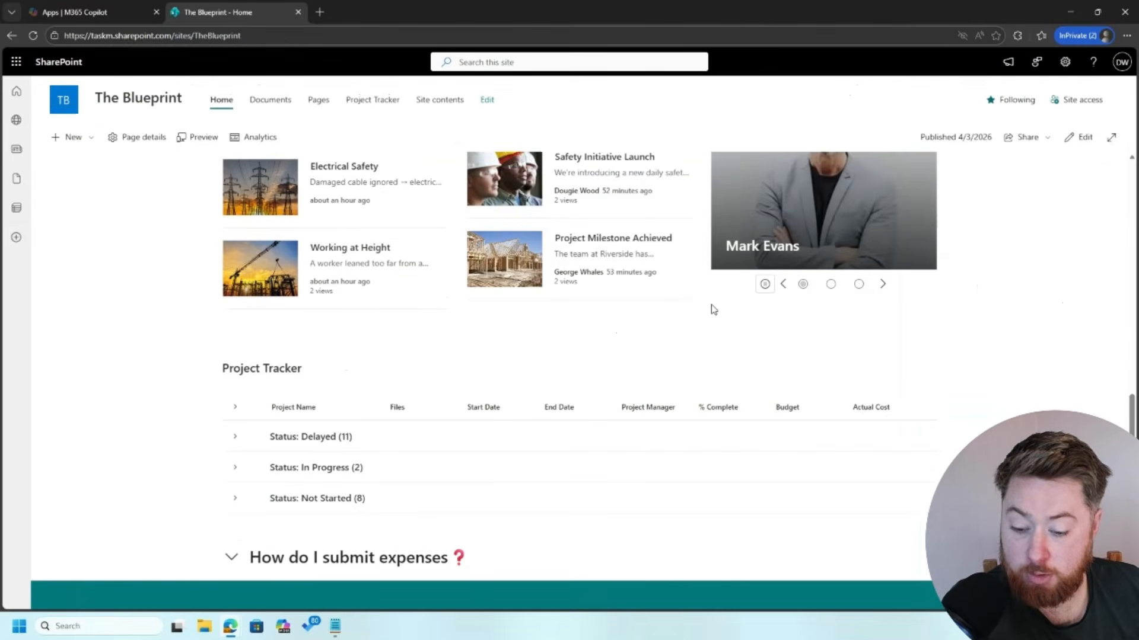
left_click(253, 559)
scroll(160, 521, "down", 4)
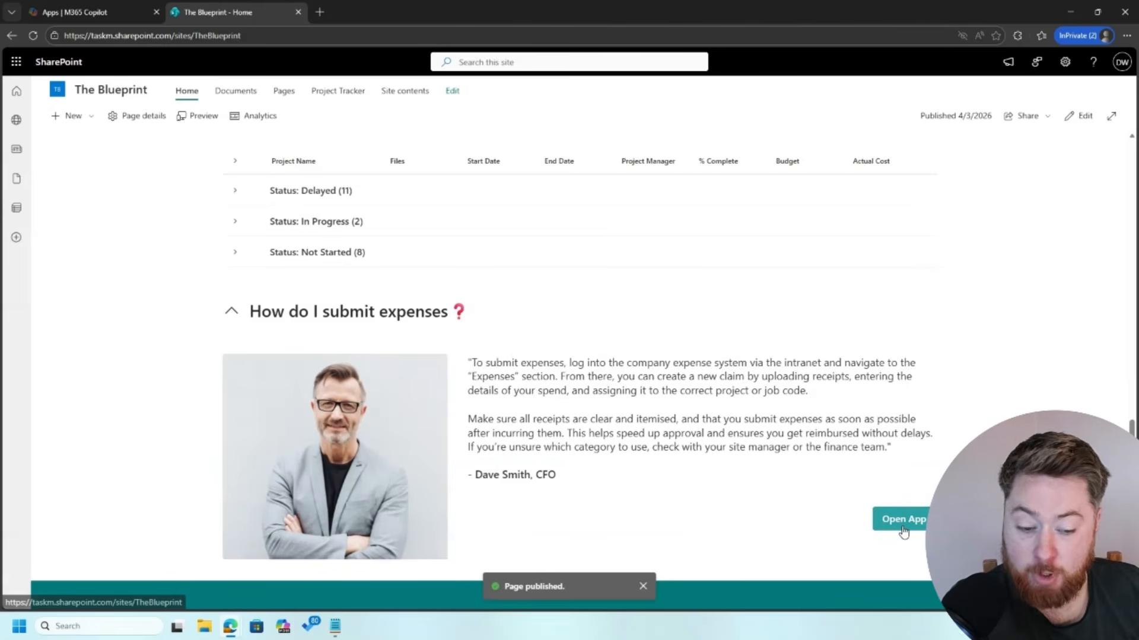
Step: In edit mode, duplicate the expenses FAQ section three times for four stacked copies
left_click(1085, 117)
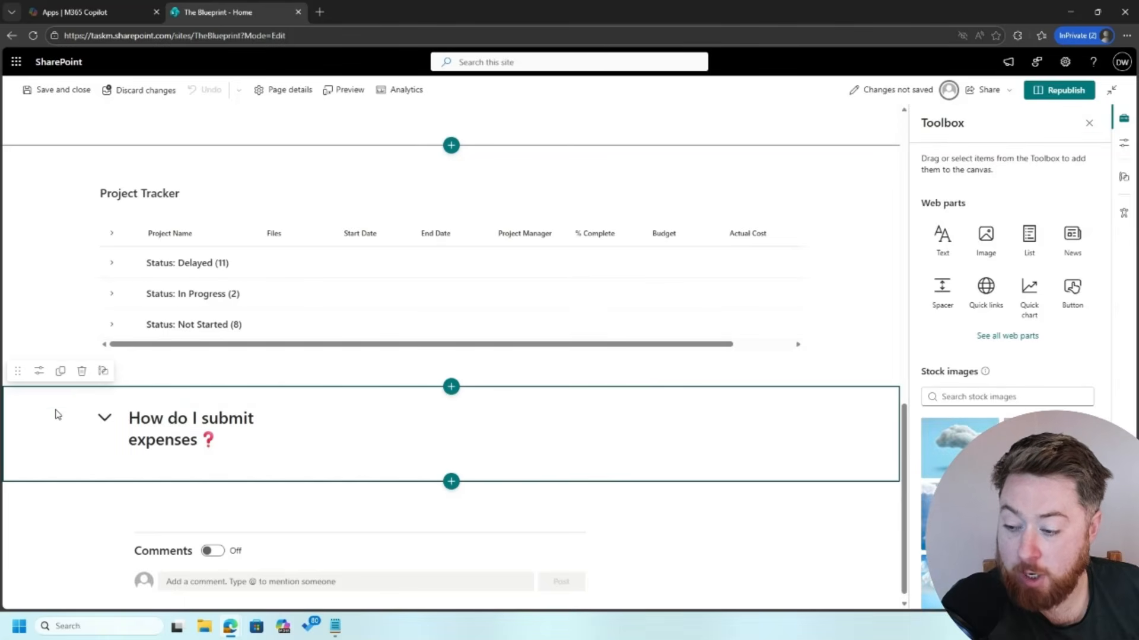
left_click(60, 373)
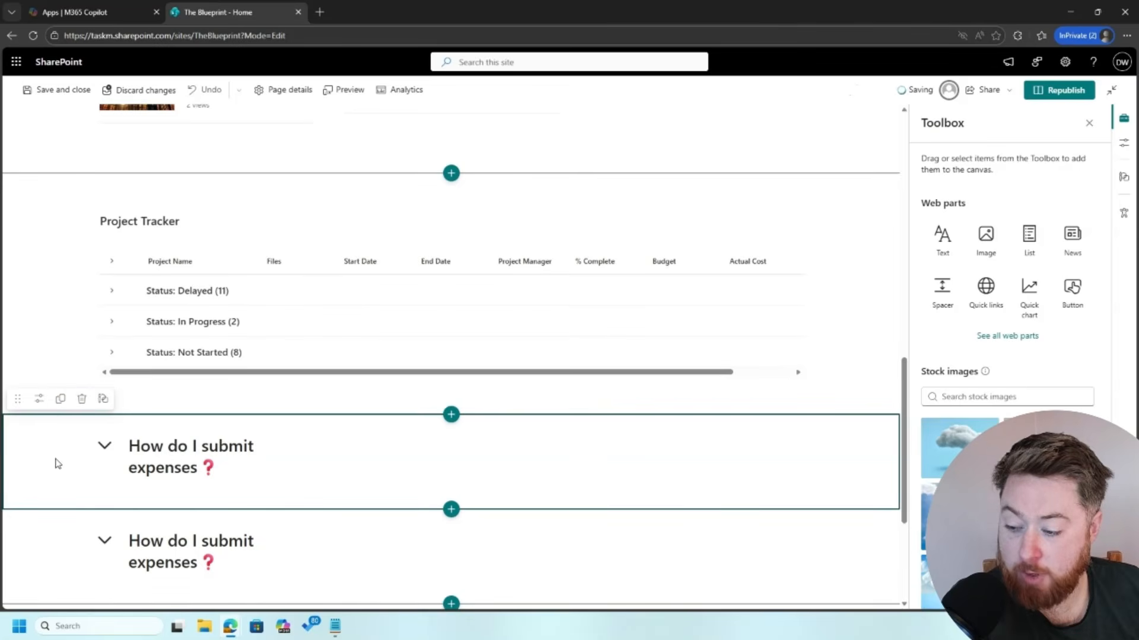
left_click(61, 399)
scroll(69, 487, "down", 5)
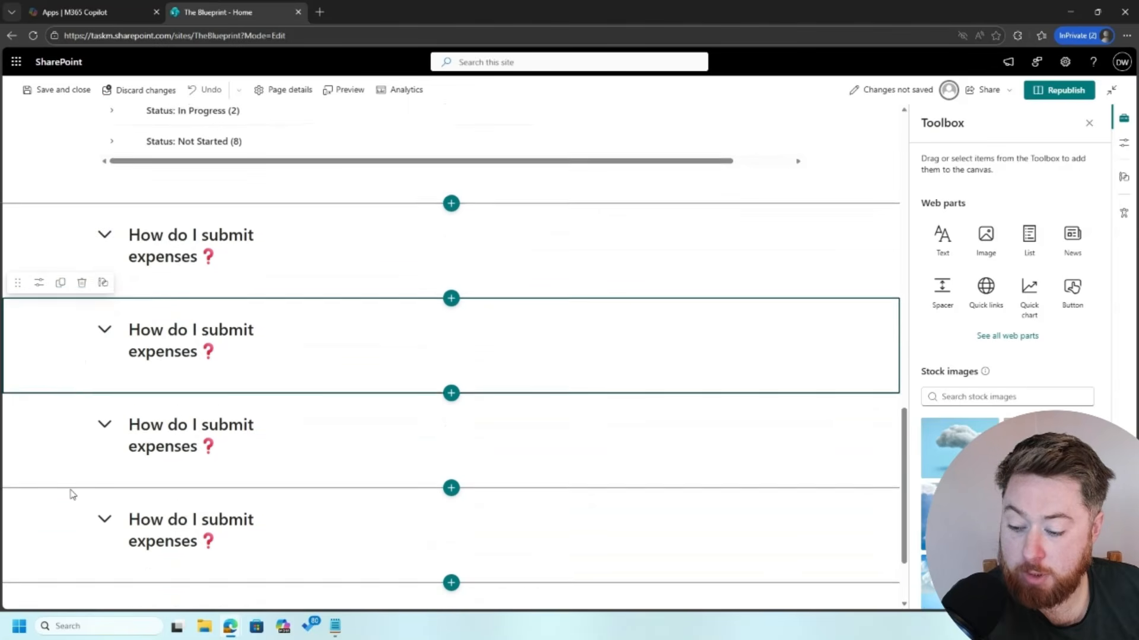
left_click(58, 442)
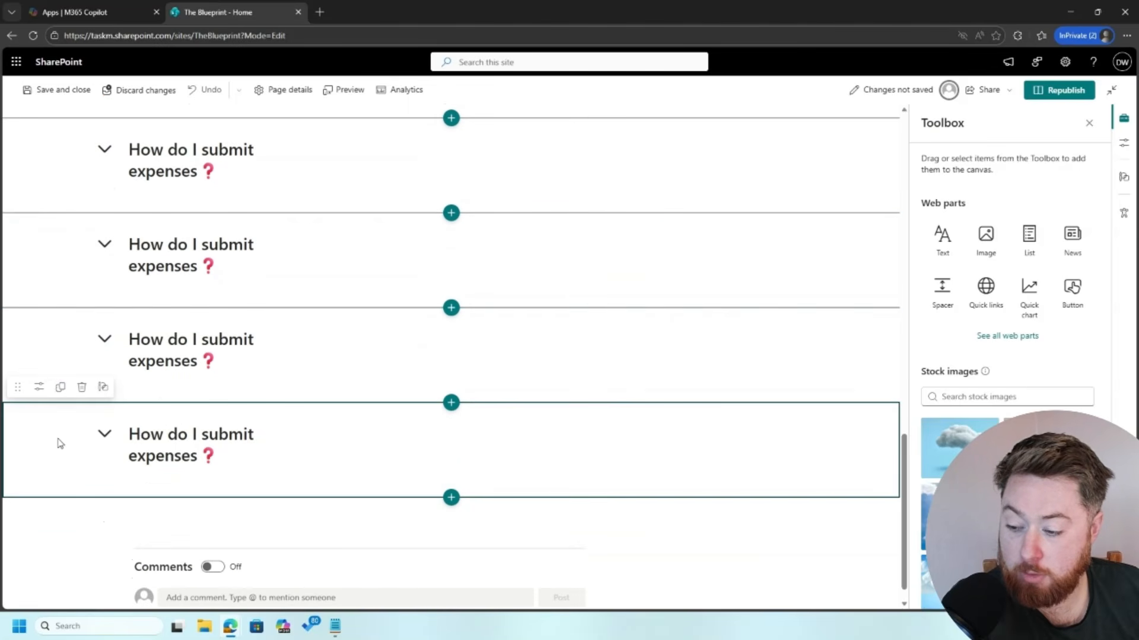
left_click(61, 388)
scroll(145, 368, "up", 5)
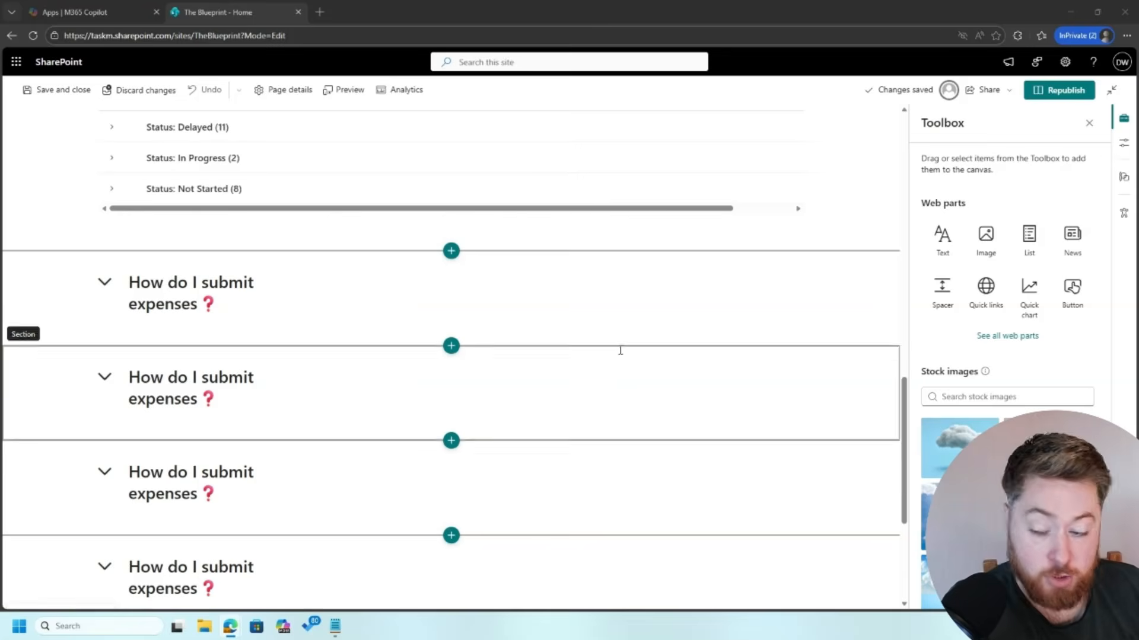
Step: Replace the second FAQ heading with the annual leave question
double_click(163, 400)
left_click_drag(202, 400, 130, 378)
type("How do I book annual leave")
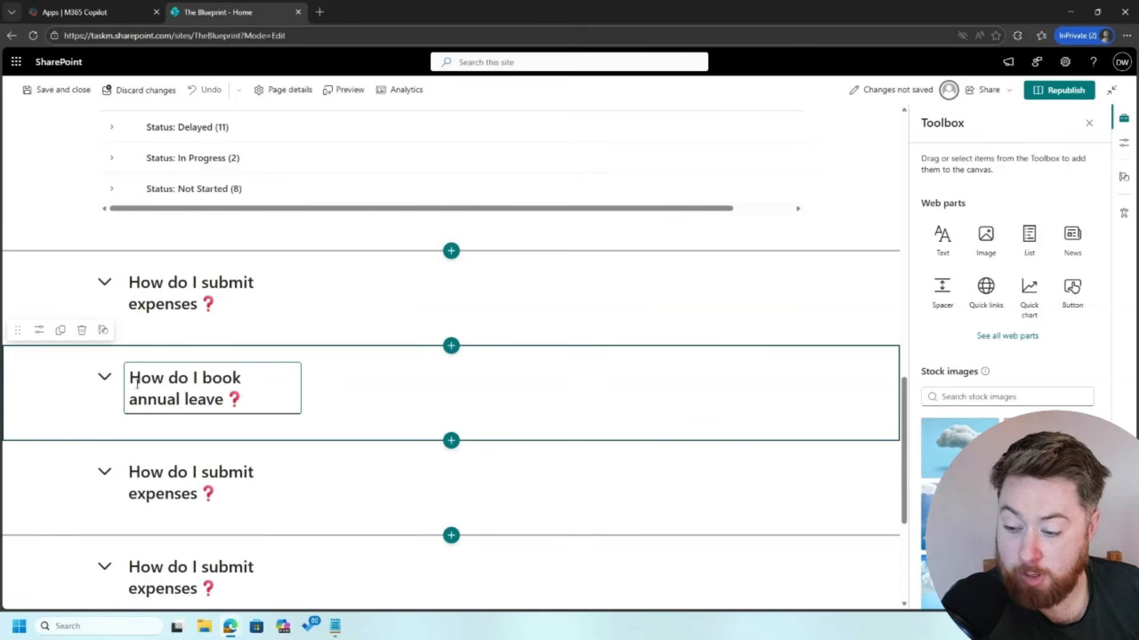
scroll(679, 496, "down", 2)
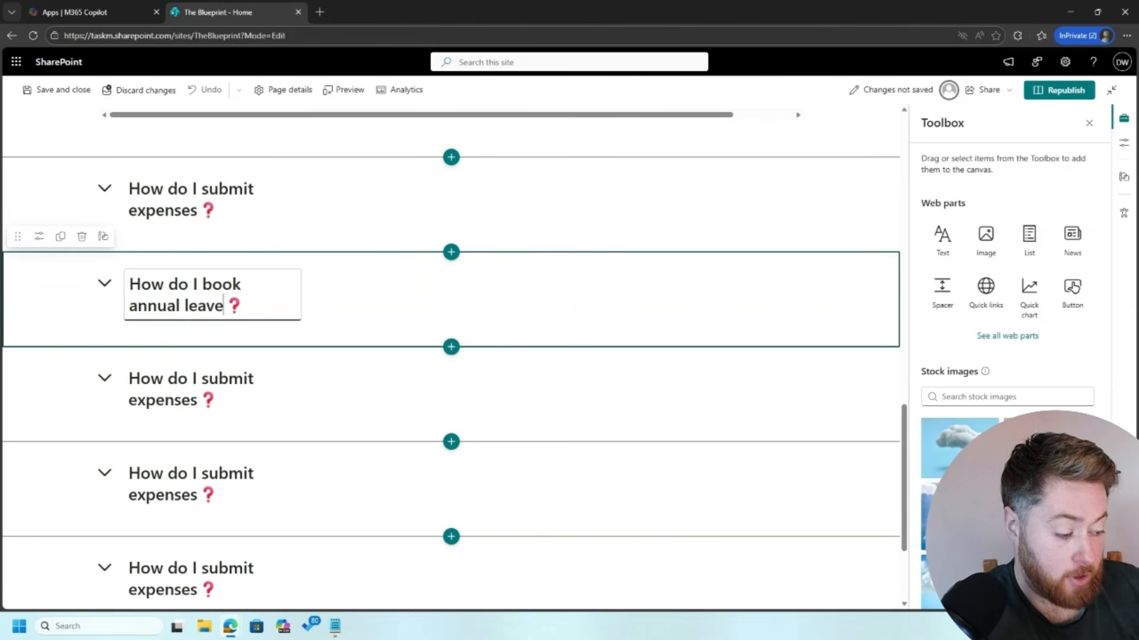
key("alt+Tab")
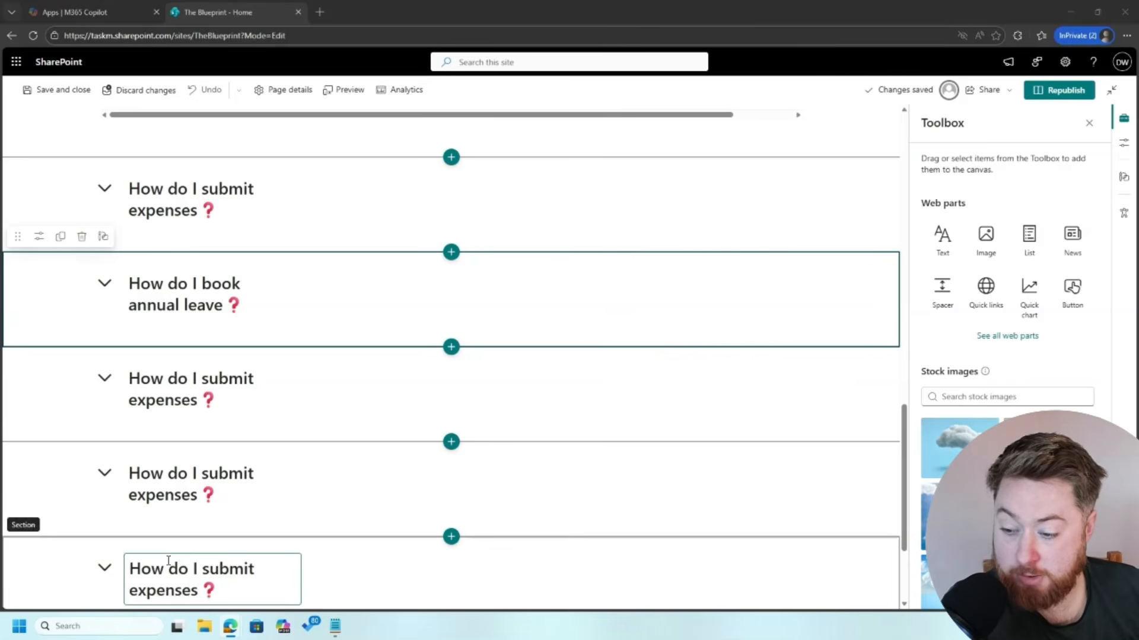
Step: Replace the third FAQ heading with the payslips question
left_click(201, 403)
triple_click(204, 405)
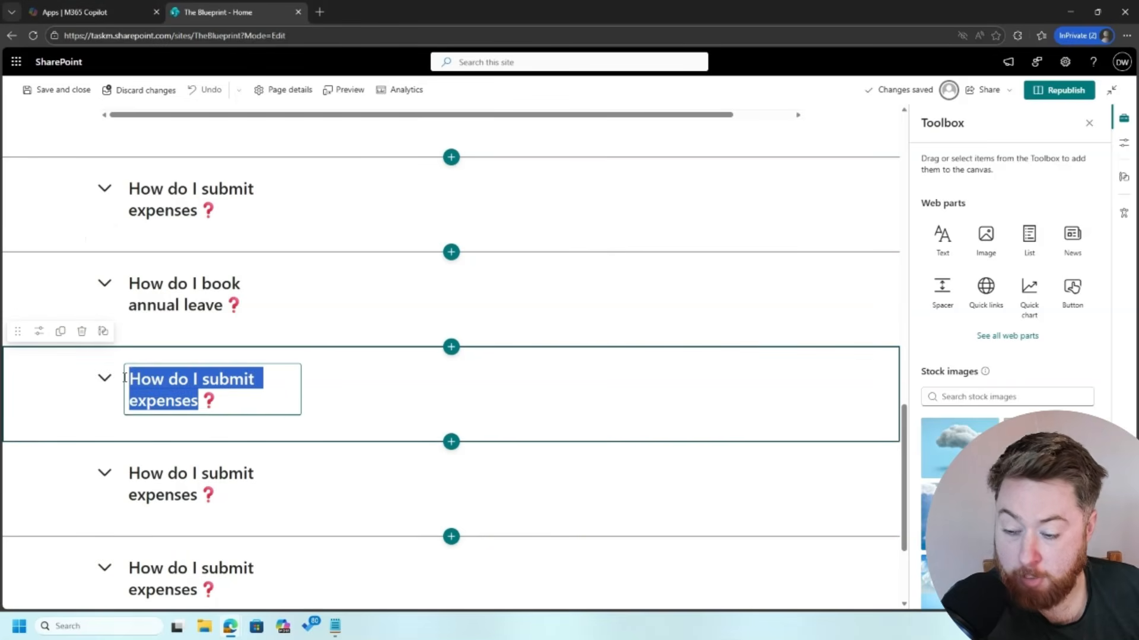
type("How do I access my payslips")
scroll(210, 442, "down", 1)
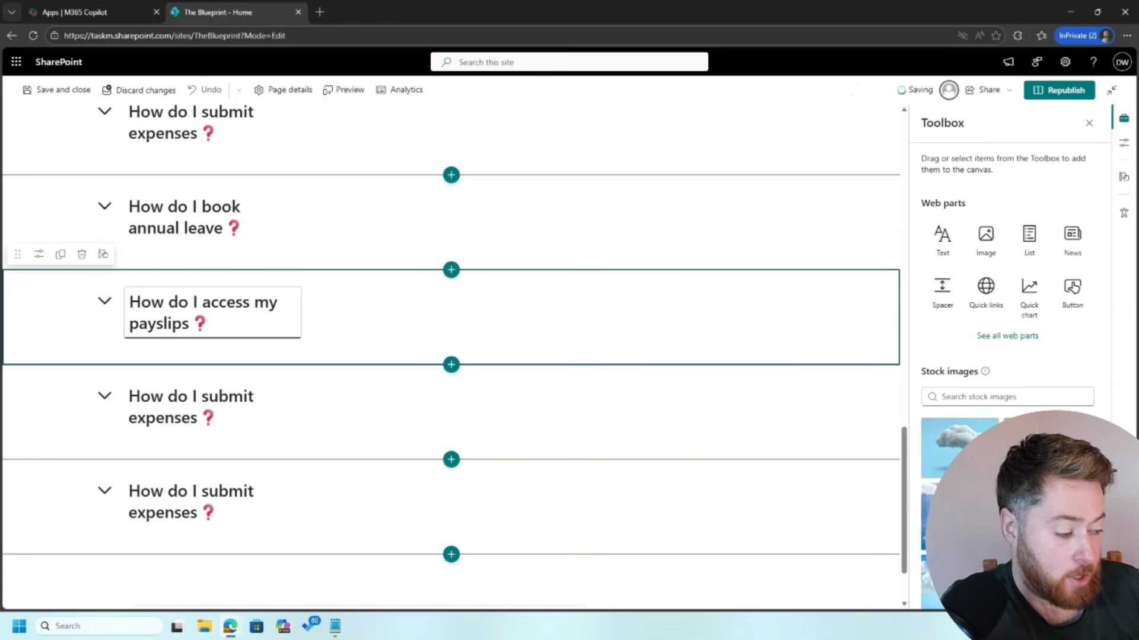
key("alt+Tab")
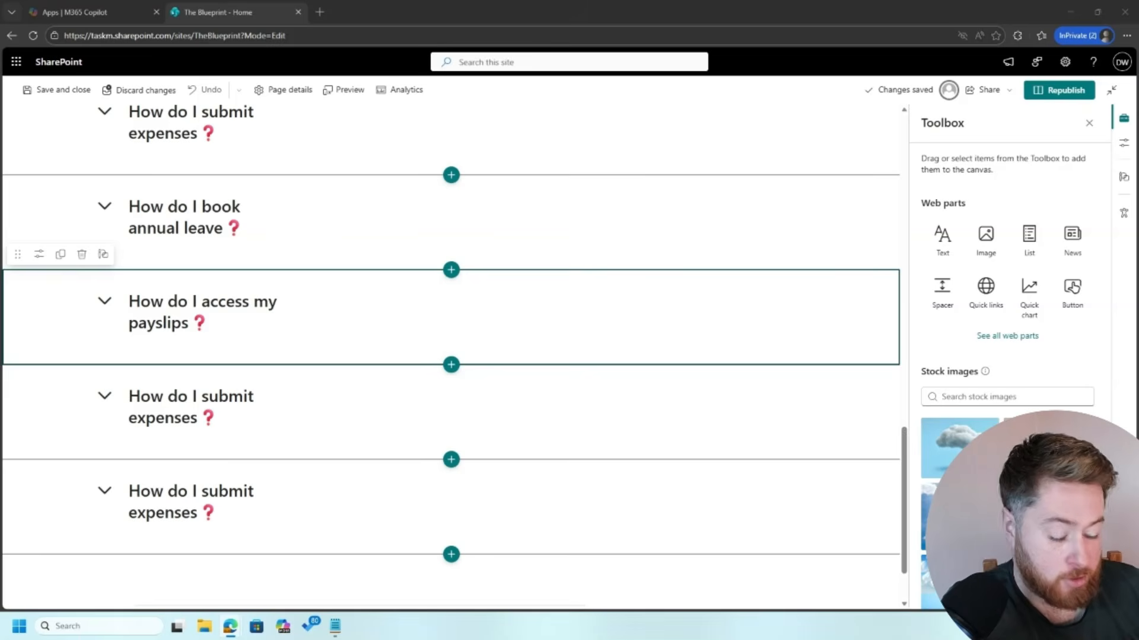
Step: Replace the next expenses heading with the safety issue question
left_click(218, 326)
scroll(180, 331, "up", 1)
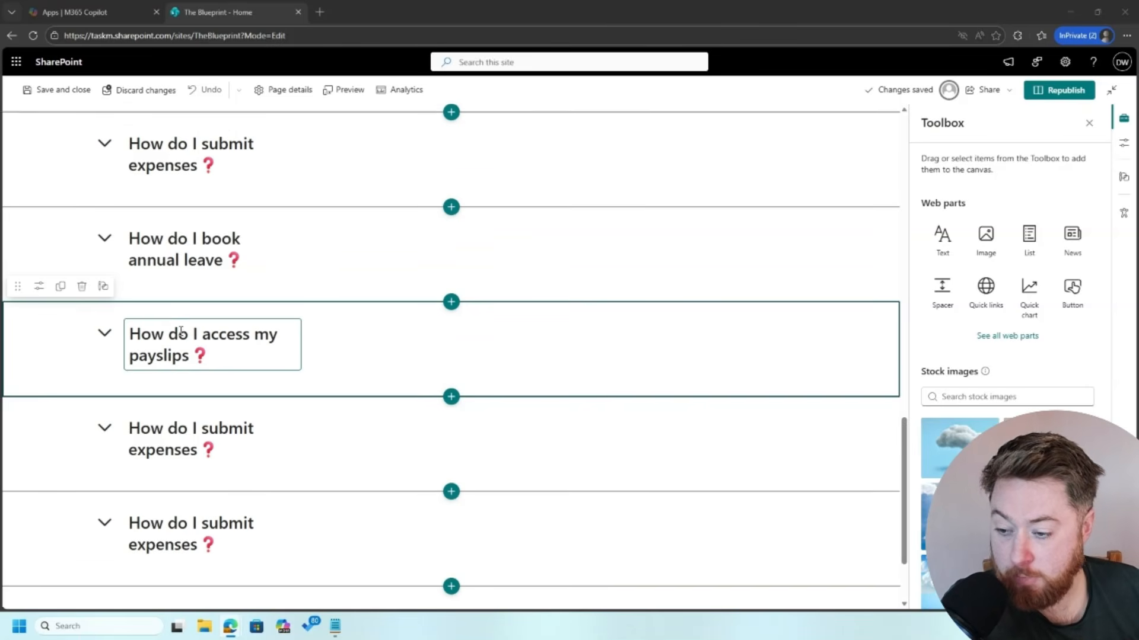
scroll(190, 355, "down", 1)
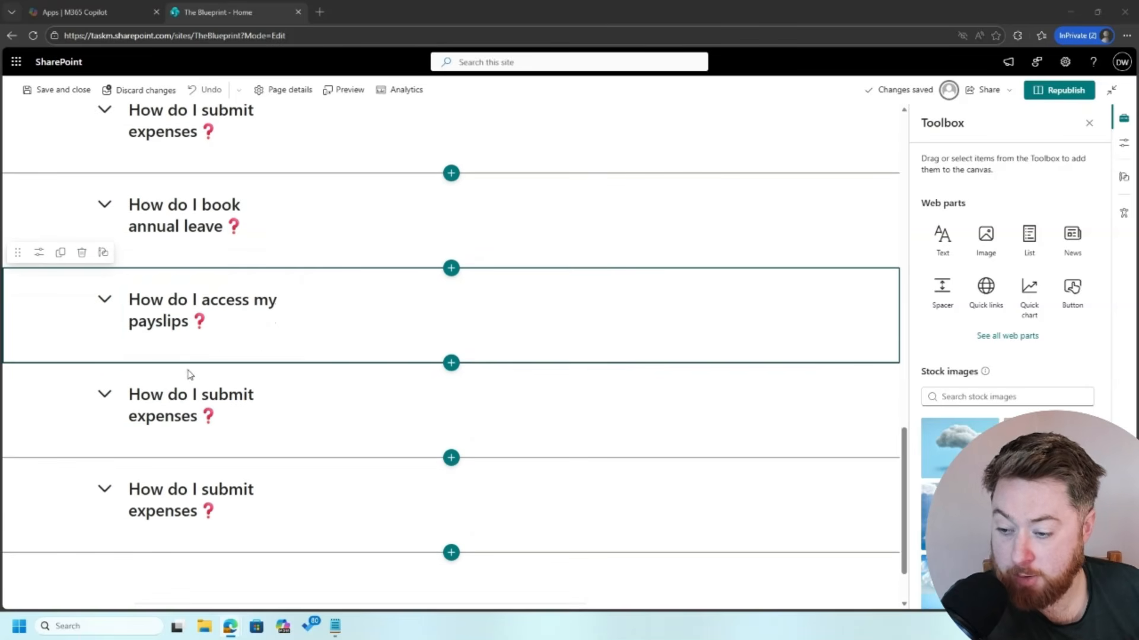
scroll(189, 374, "down", 1)
left_click(190, 369)
left_click_drag(198, 368, 130, 345)
type("How do I report a safety issue on site")
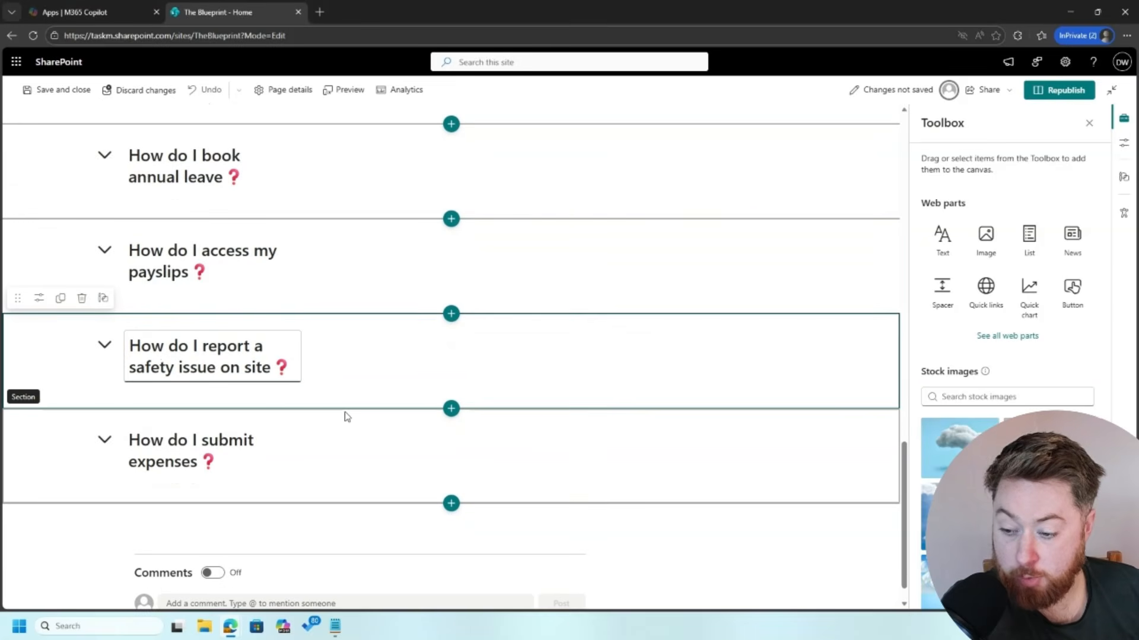
scroll(740, 460, "down", 1)
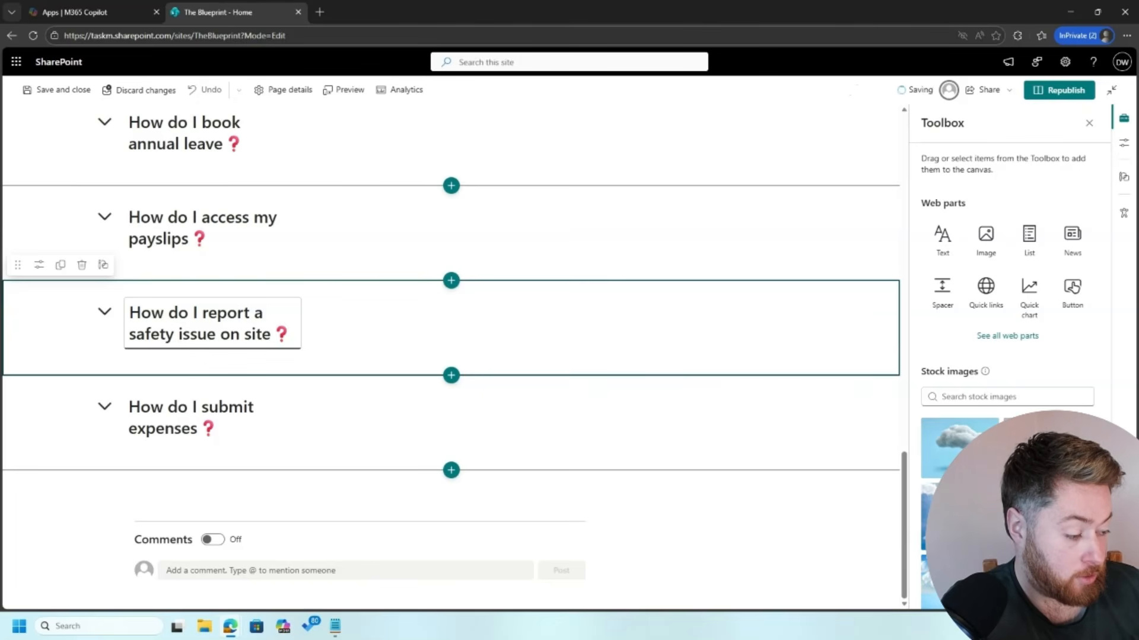
key("alt+Tab")
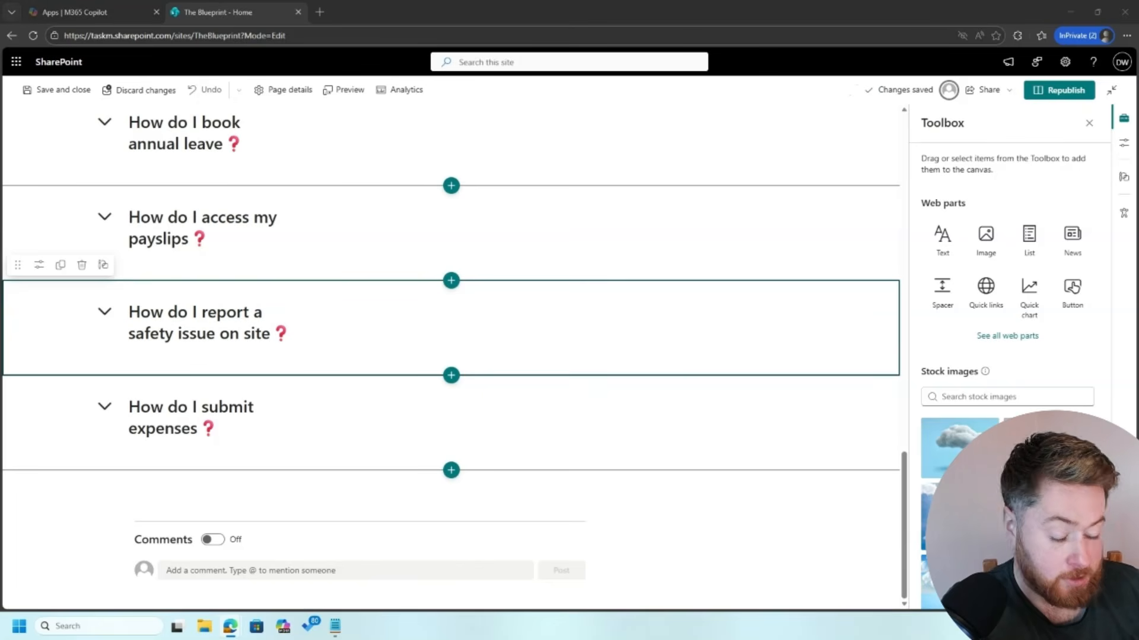
Step: Retitle the last expenses heading as the site drawings question and duplicate that section
left_click(178, 408)
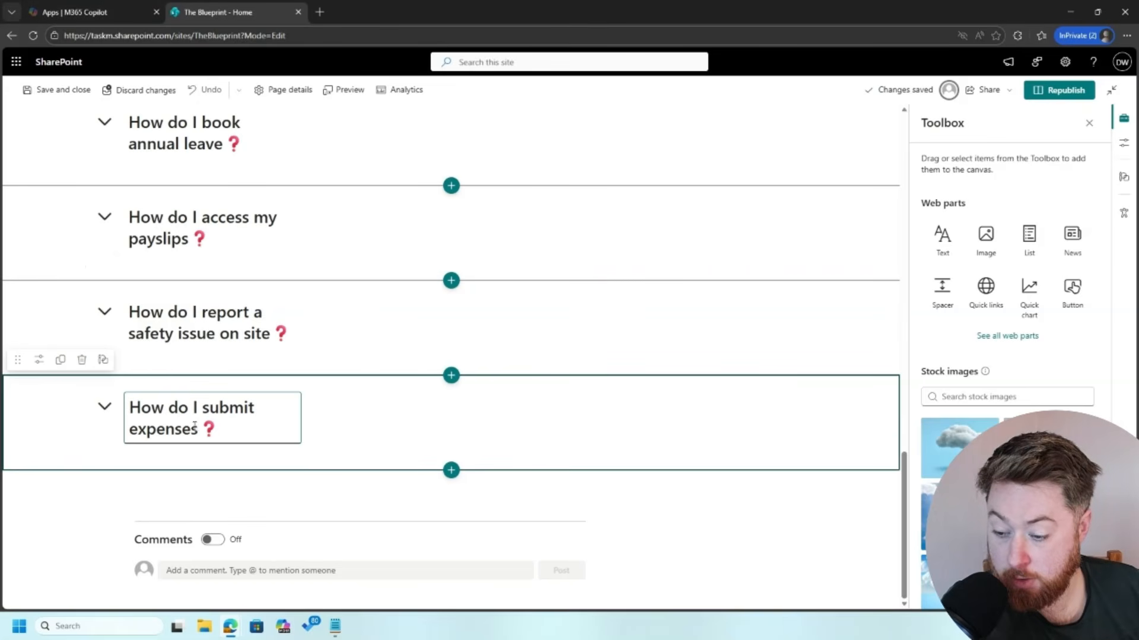
left_click_drag(199, 430, 131, 408)
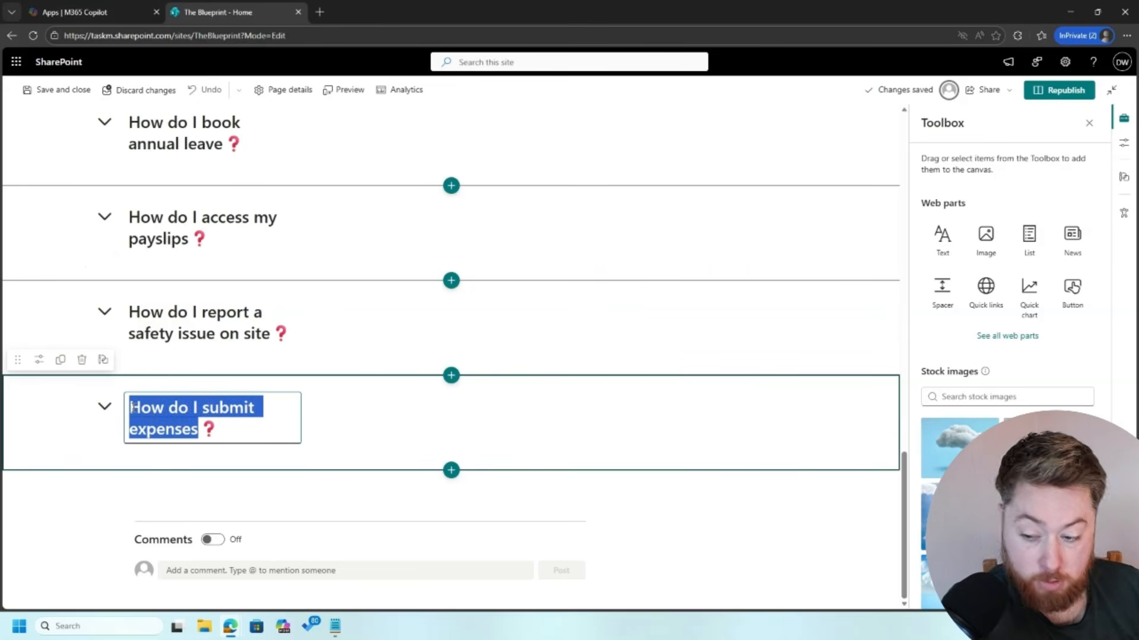
type("How do I access site drawings and documents")
left_click(83, 419)
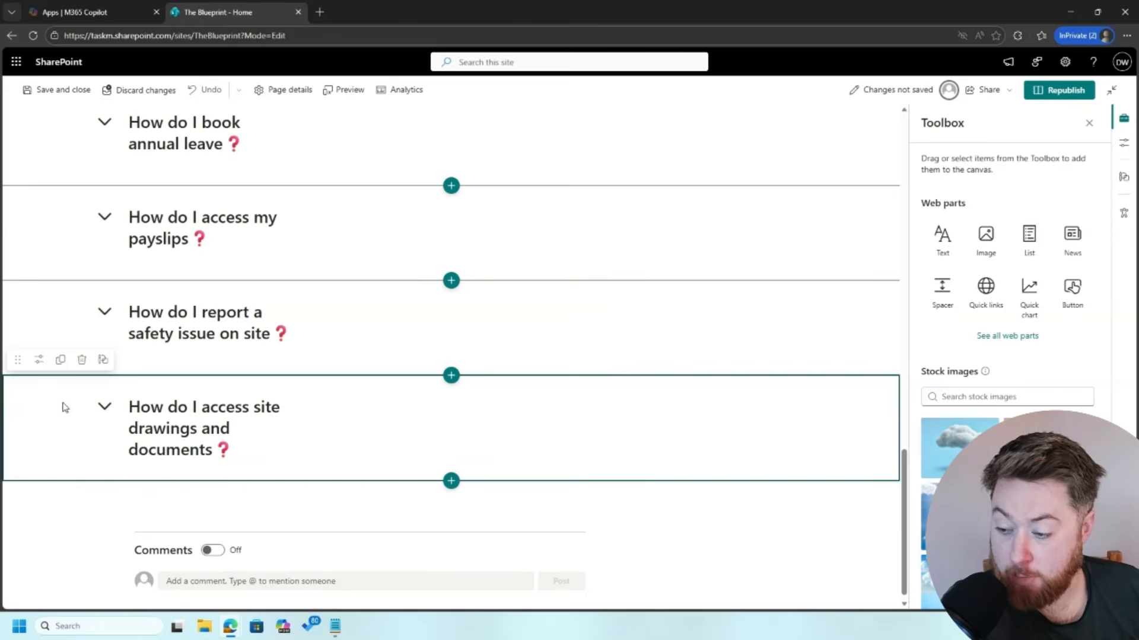
left_click(63, 362)
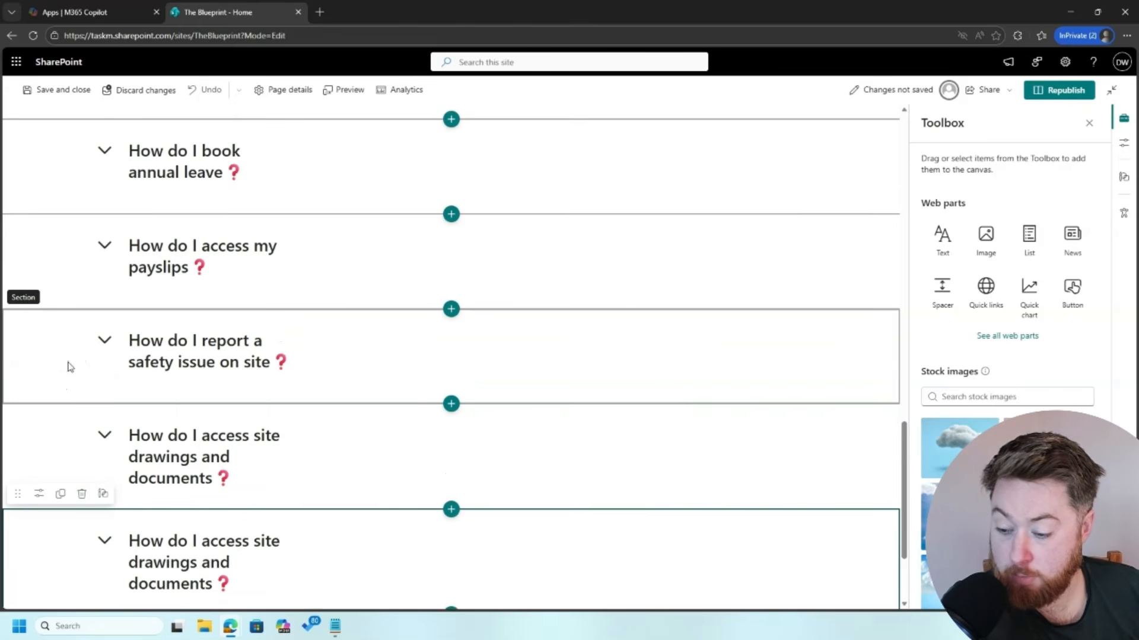
Step: Retitle the duplicate as the requesting materials or equipment question, then duplicate it again
scroll(475, 445, "down", 2)
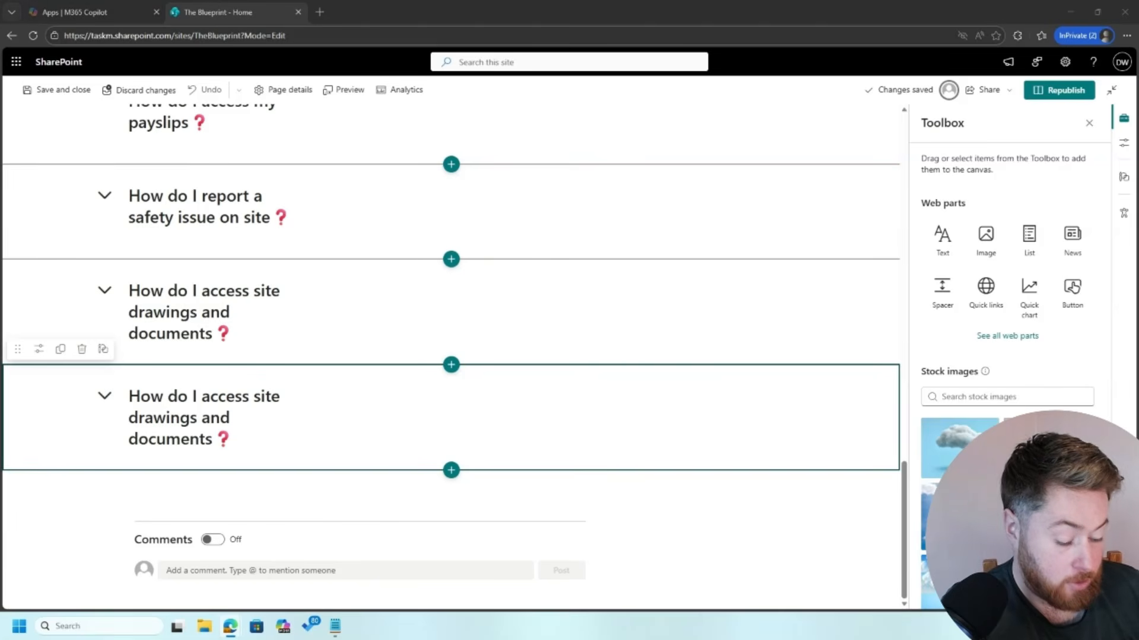
left_click(241, 433)
left_click_drag(216, 439, 130, 396)
type("How do I request materials or equipment")
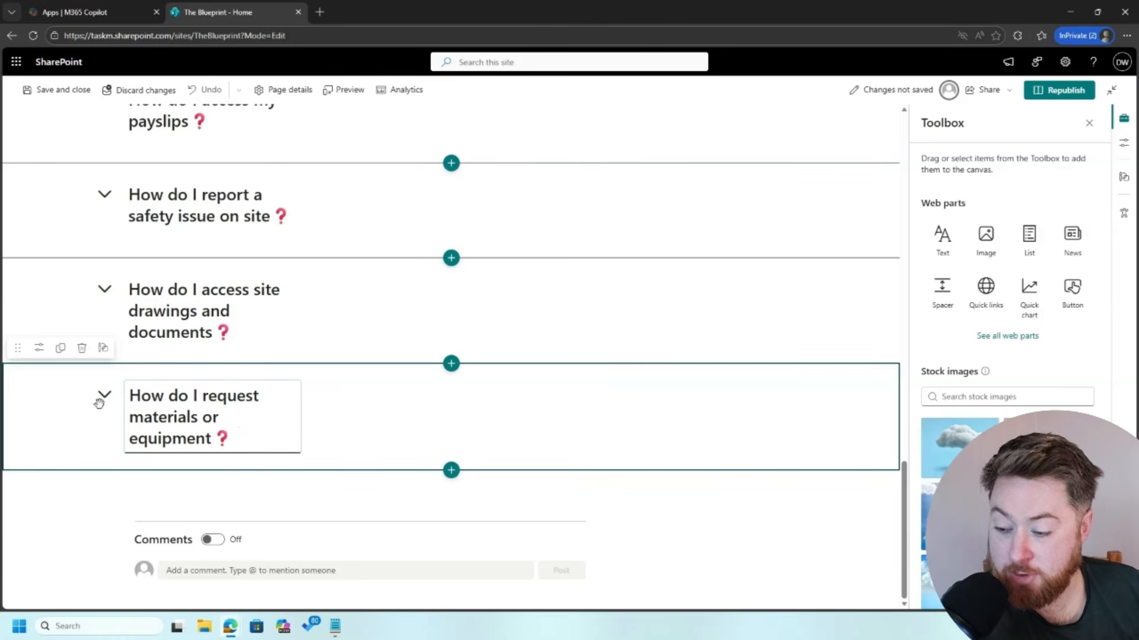
left_click(102, 440)
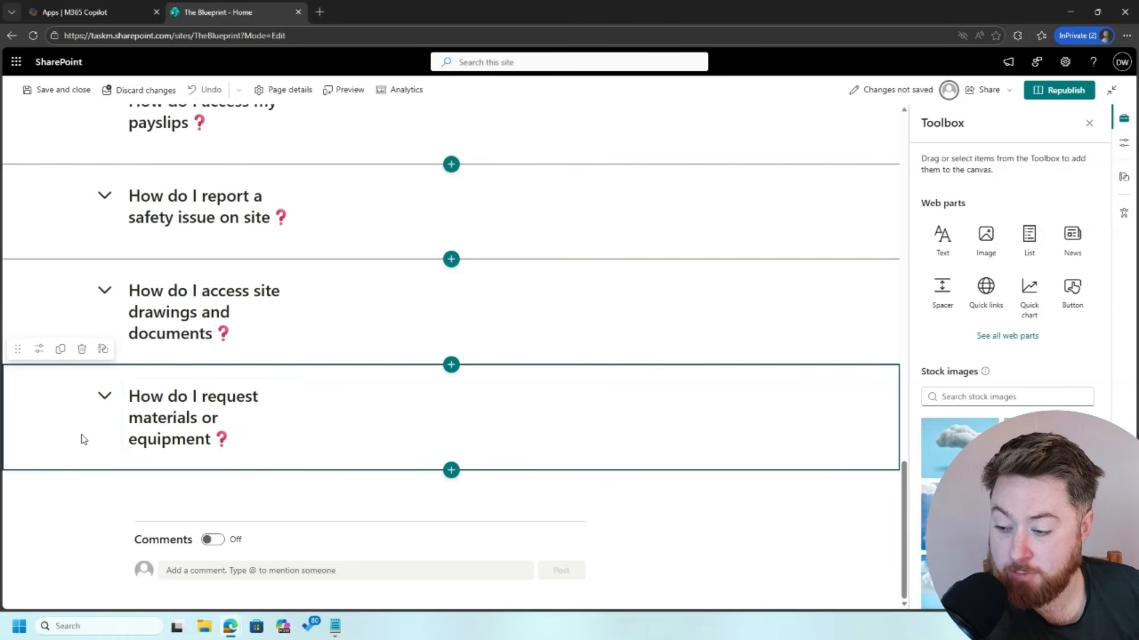
left_click(61, 350)
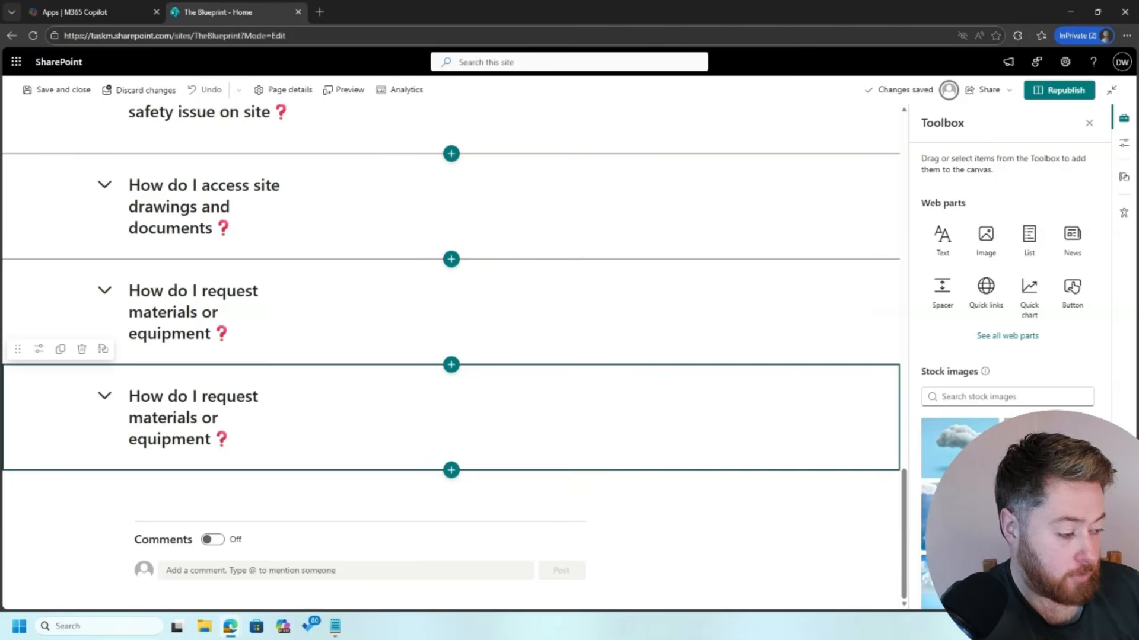
scroll(451, 368, "up", 2)
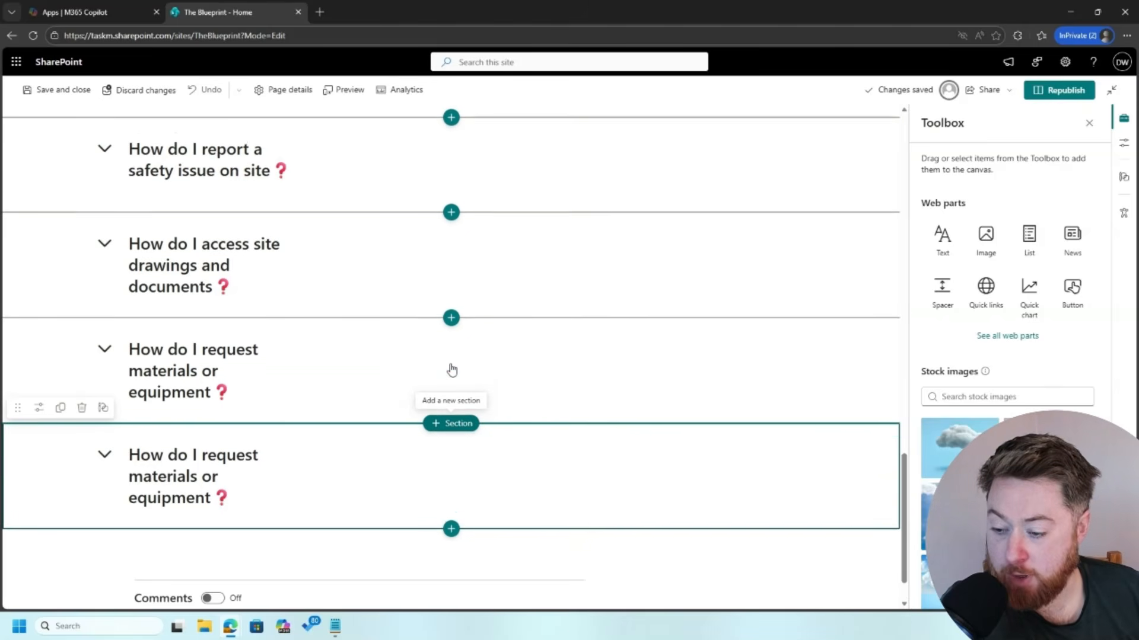
scroll(452, 369, "up", 5)
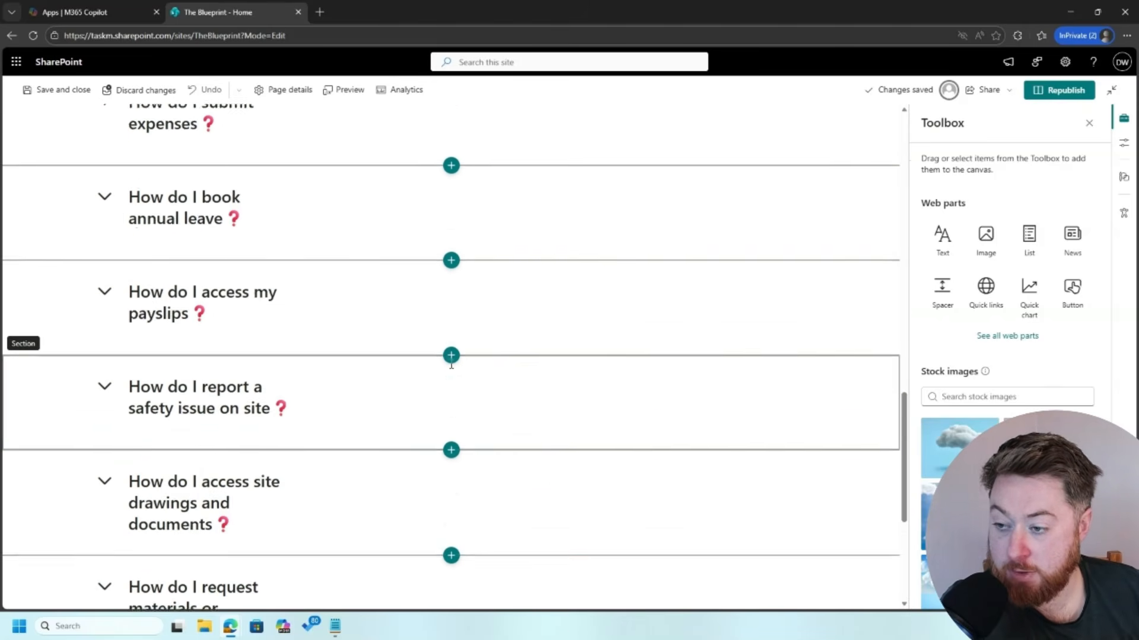
scroll(452, 368, "down", 2)
scroll(452, 365, "up", 2)
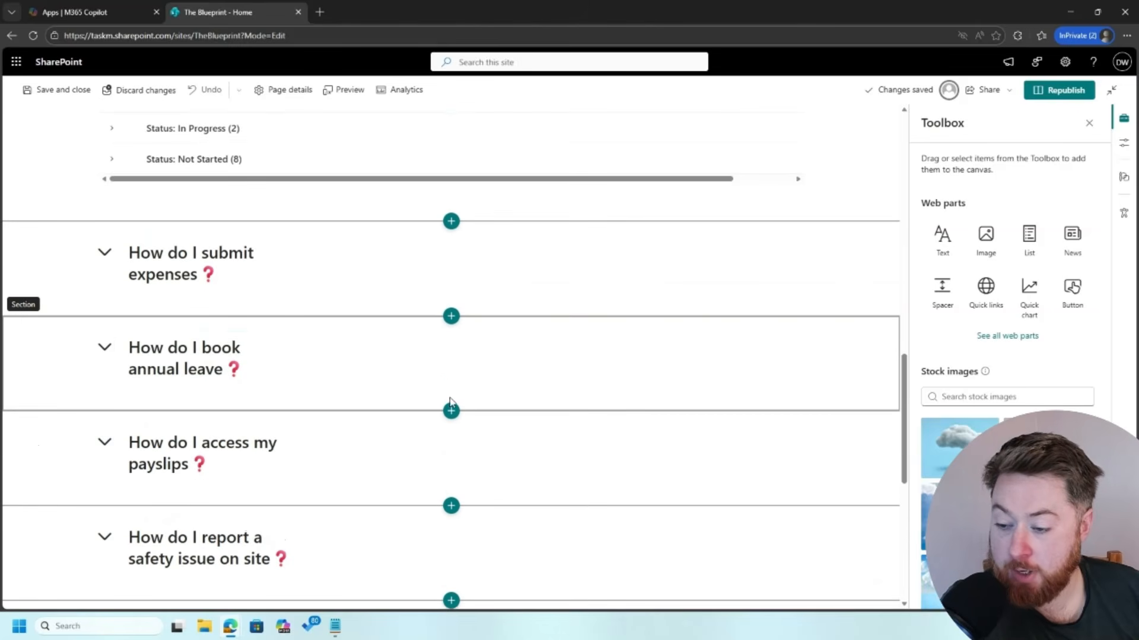
Step: Expand the annual leave section and paste the leave guidance over the old expenses quote
left_click(103, 351)
scroll(228, 418, "down", 1)
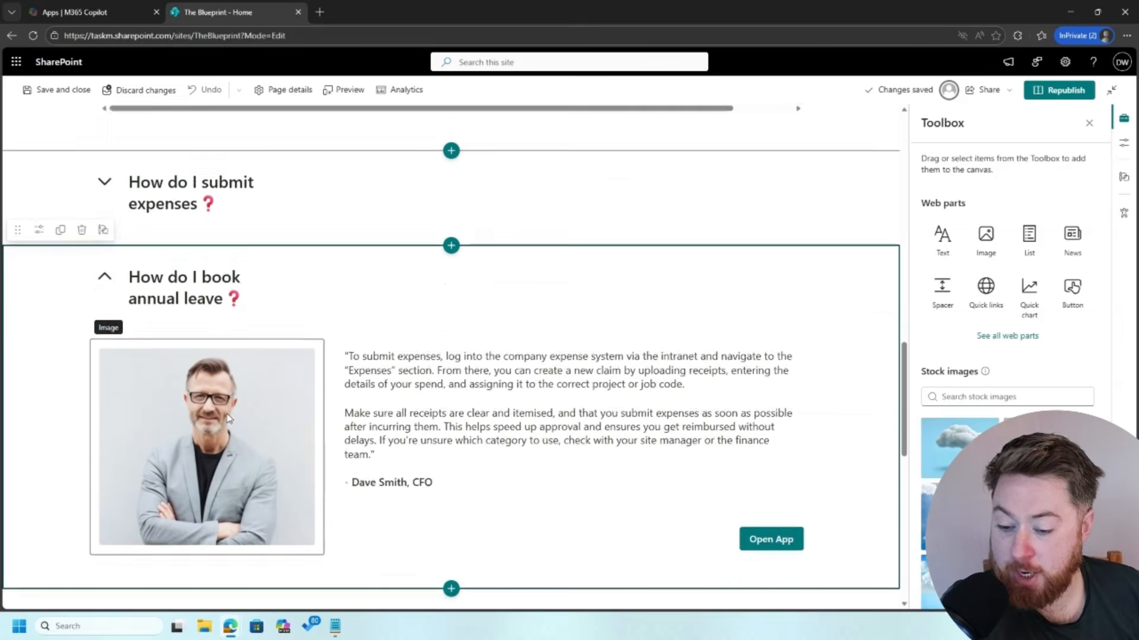
scroll(228, 418, "down", 1)
left_click(215, 382)
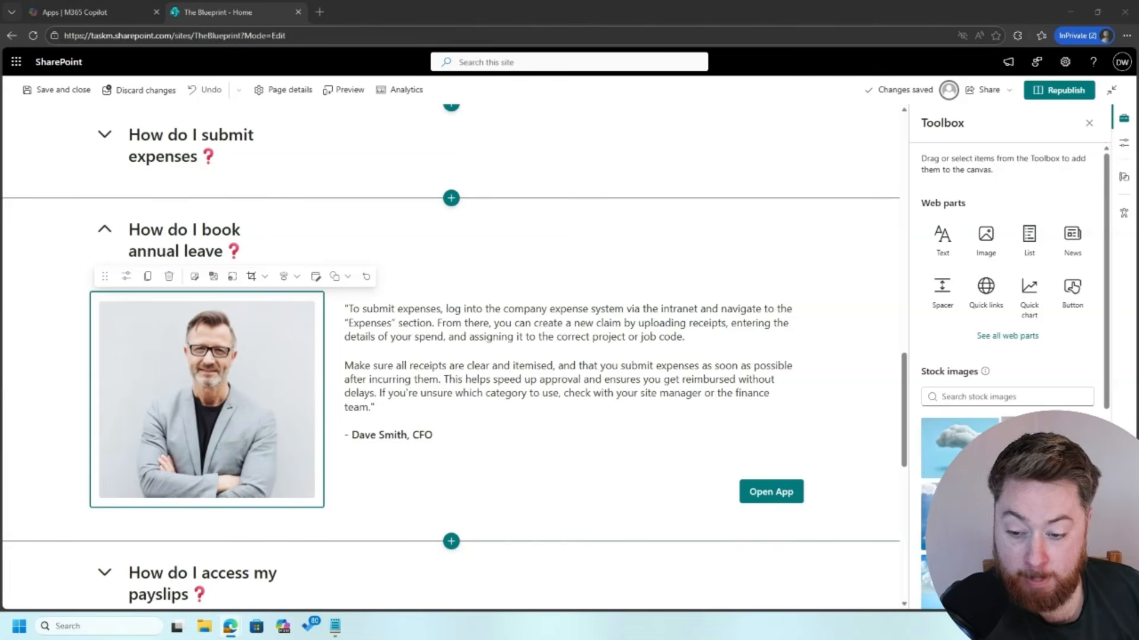
left_click(518, 332)
left_click_drag(402, 406, 324, 309)
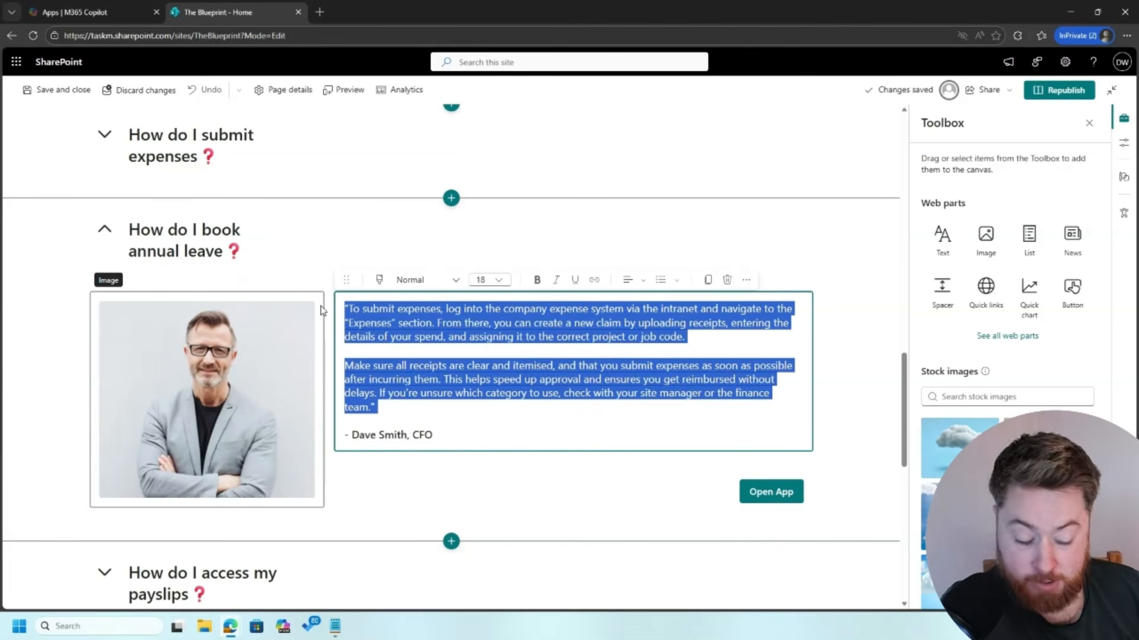
type("To book annual leave, go to the HR or People section of the intranet and select the leave request form. Choose your dates, submit your request, and it will be sent to your manager for approval. It’s important to submit leave requests as early as possible, especially on busy projects or during peak periods. Your manager may approve or adjust the request based on site requirements. Always wait for confirmation before making any travel plans.")
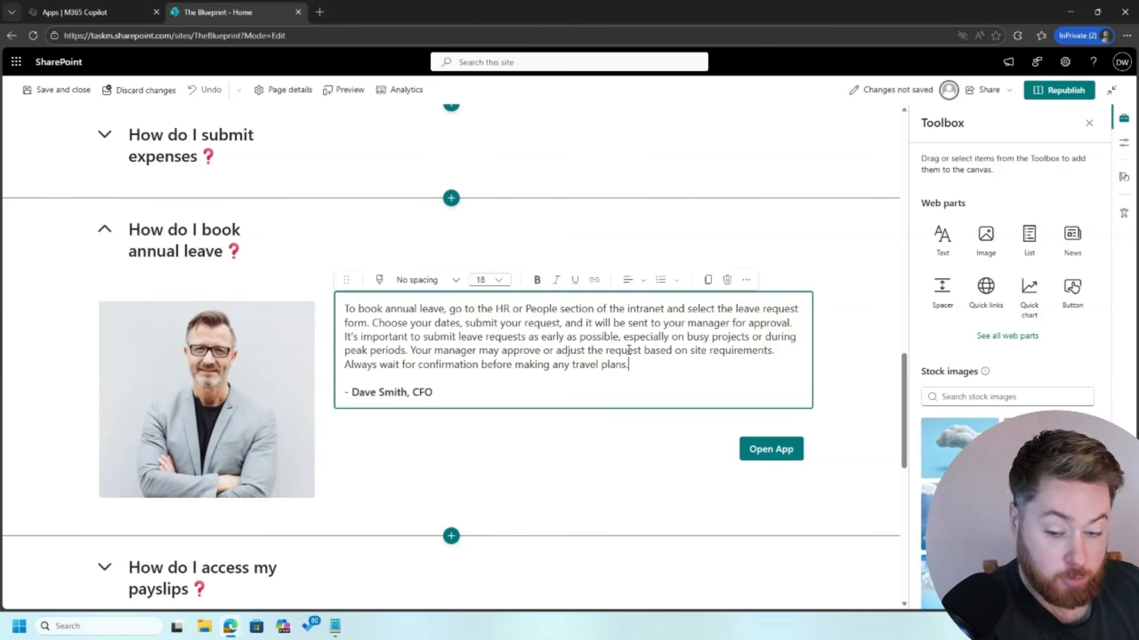
Step: Add the opening quote mark and break after 'approval.' into two paragraphs above the CFO sign-off
left_click(347, 307)
type("\"")
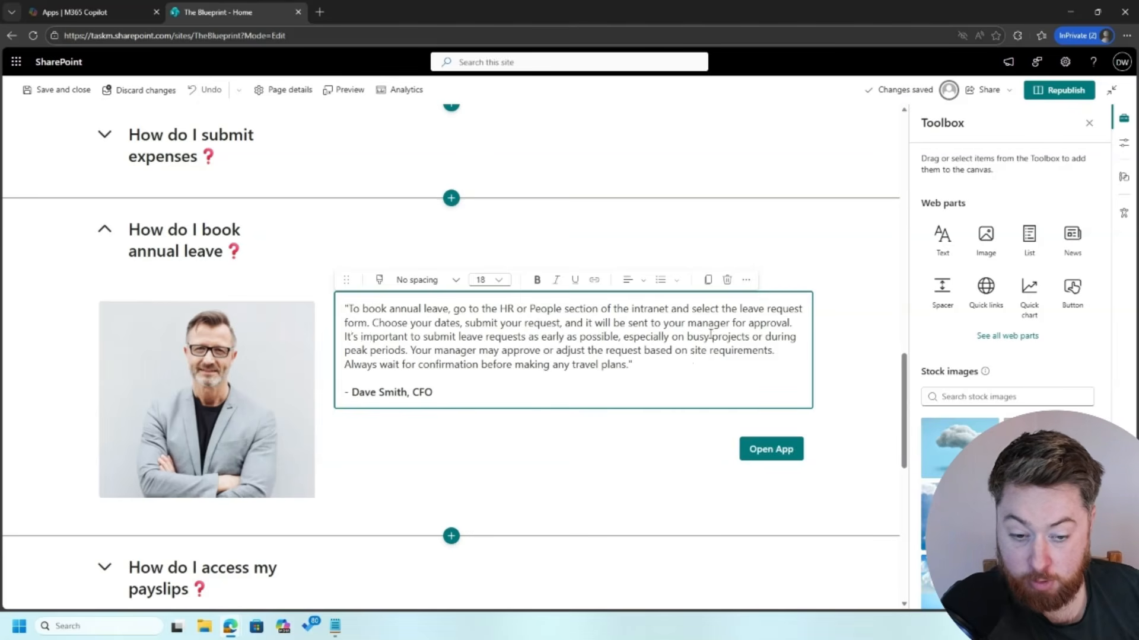
left_click(800, 326)
key("Return")
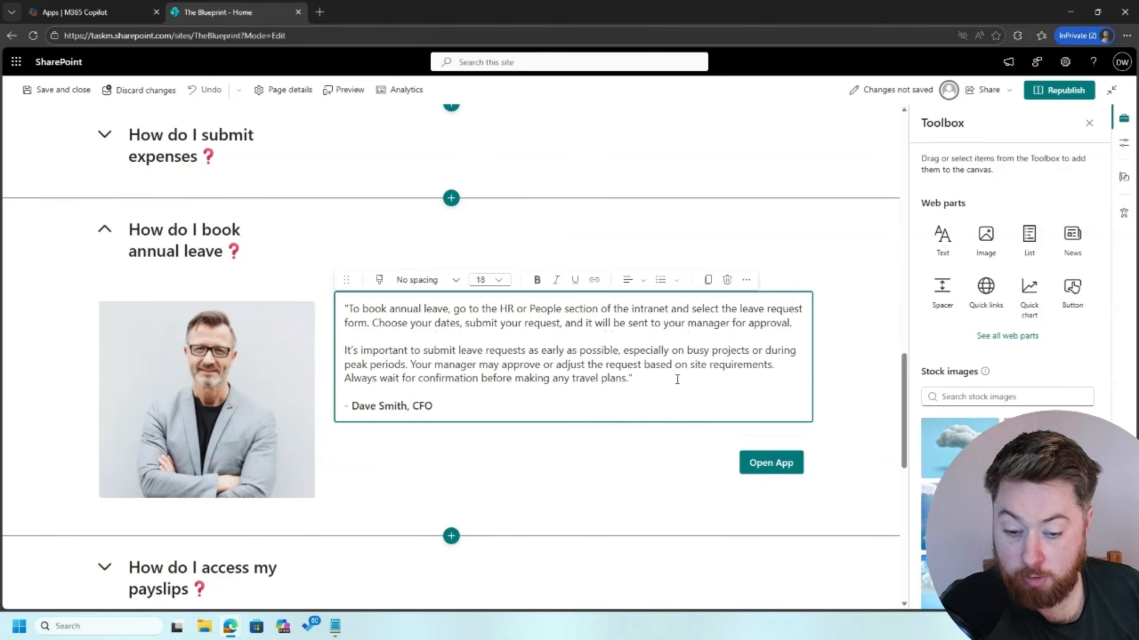
key("Return")
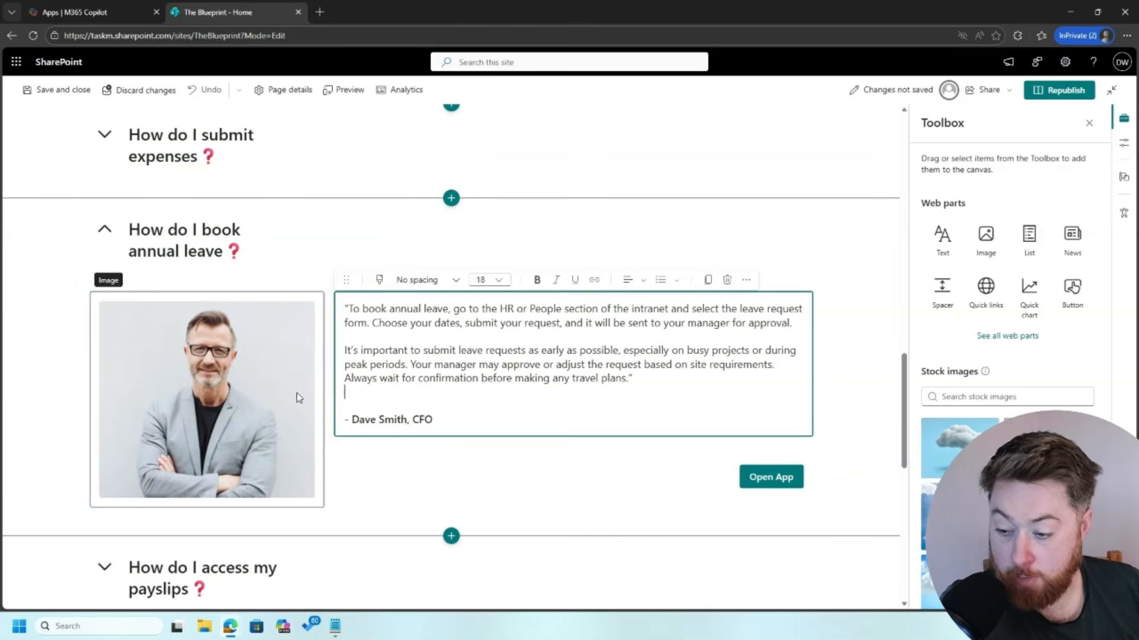
left_click(290, 392)
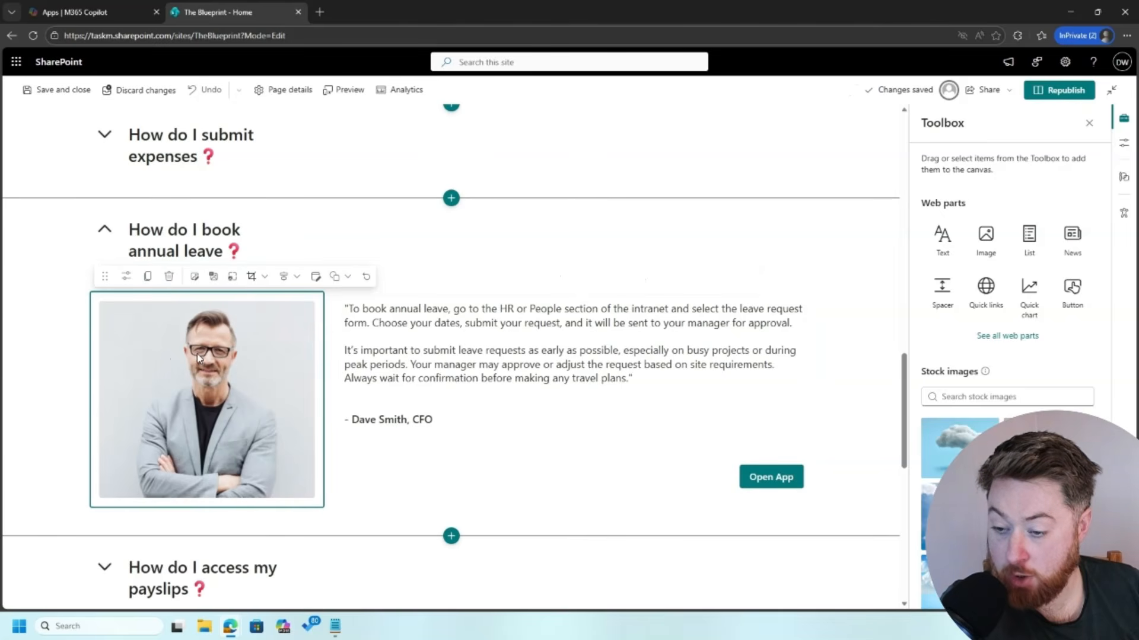
left_click(194, 389)
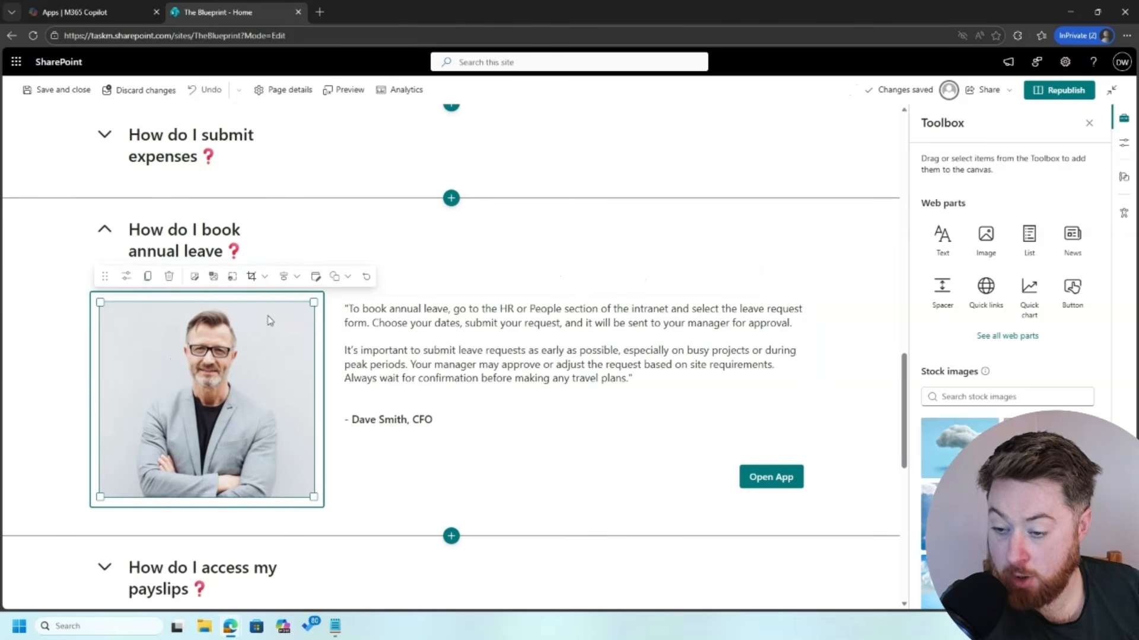
Step: Swap the annual leave section's photo for a new leadership portrait from the file picker
left_click(195, 277)
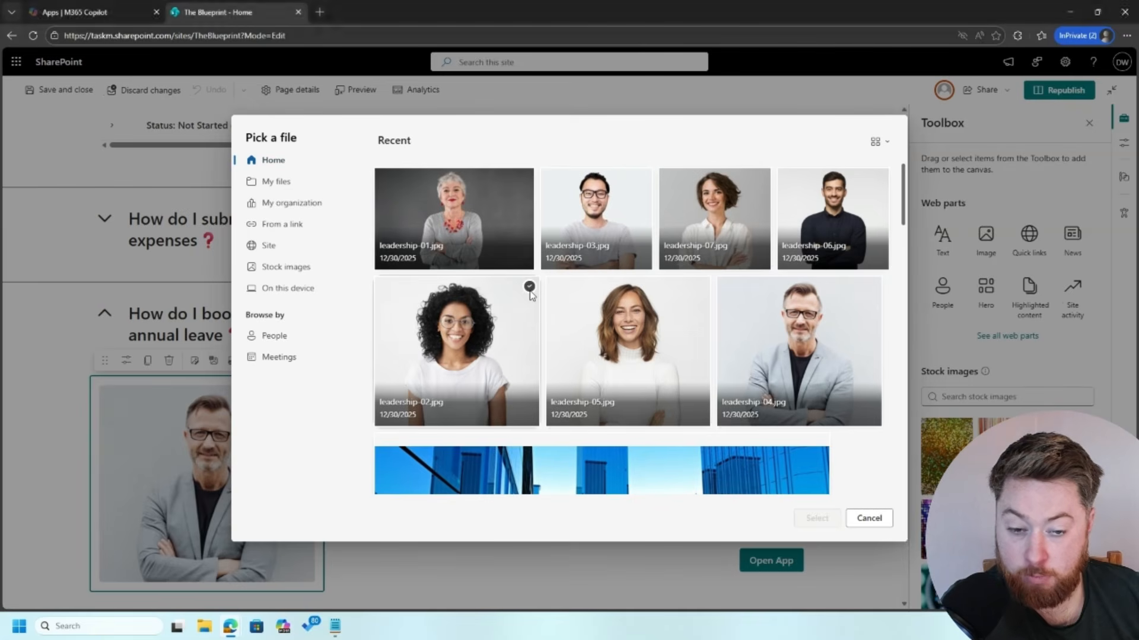
left_click(529, 287)
left_click(817, 519)
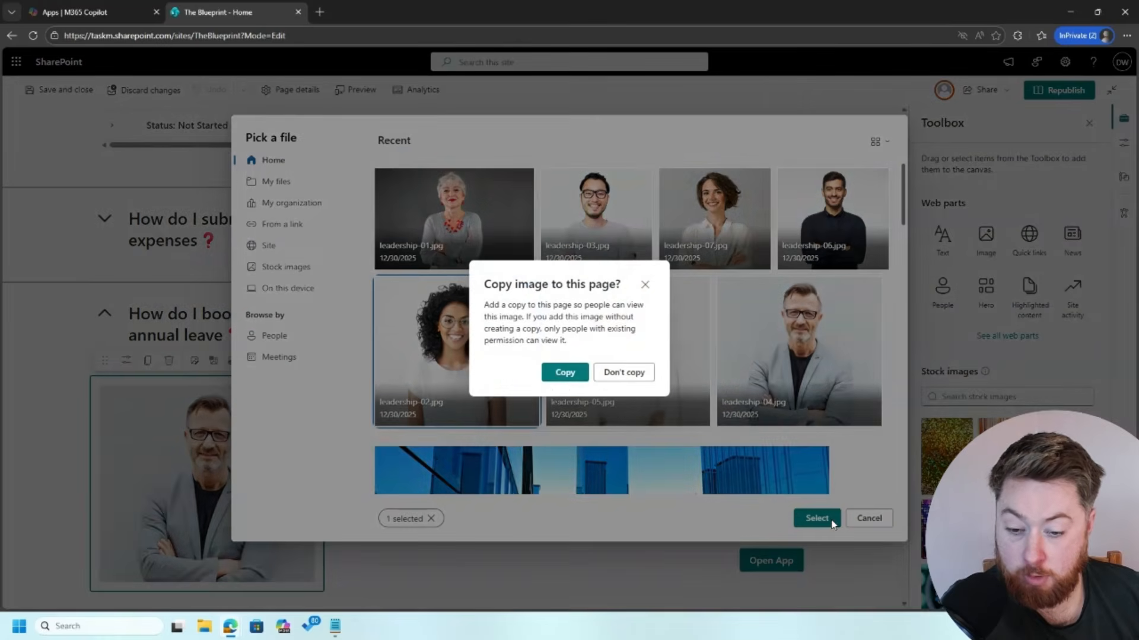
left_click(564, 373)
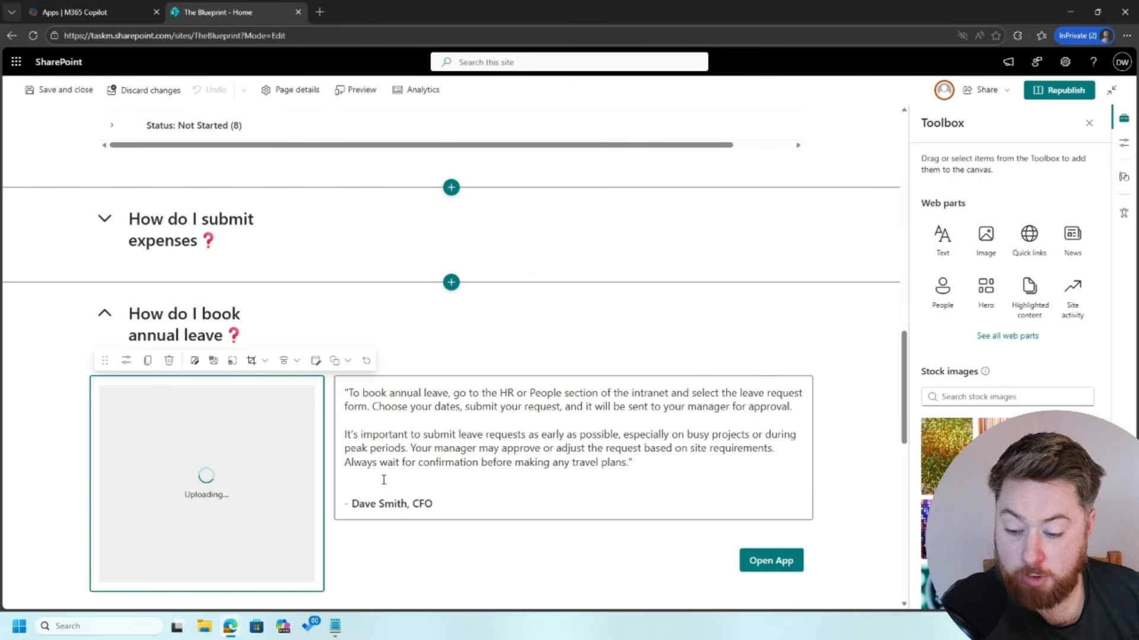
Step: Retype the quote's attribution with the People Director's name
left_click(403, 505)
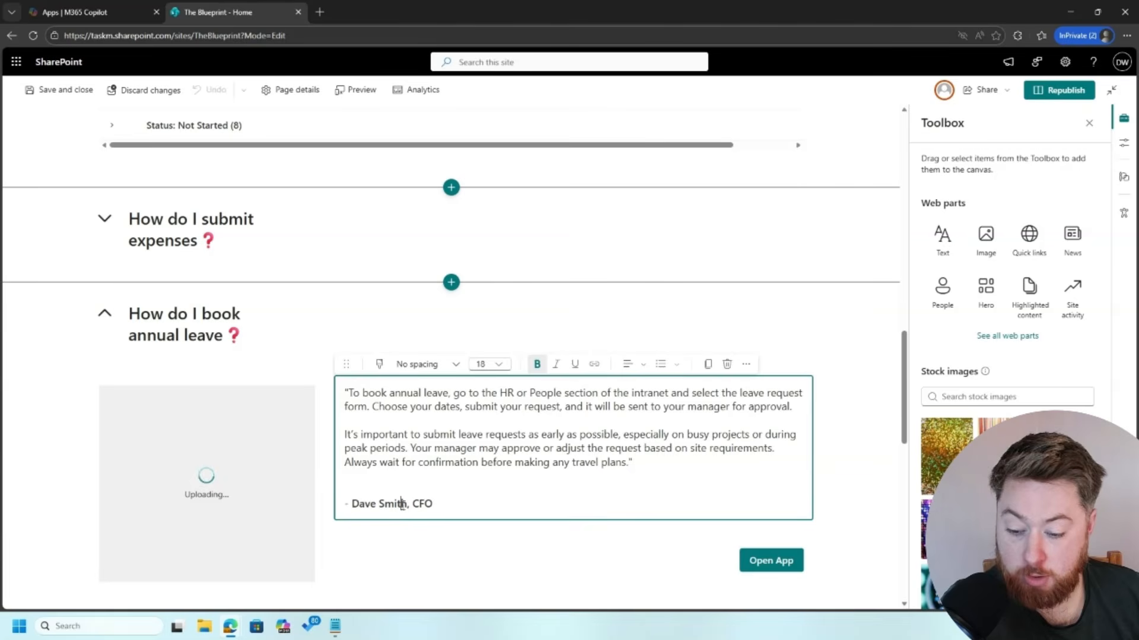
double_click(365, 503)
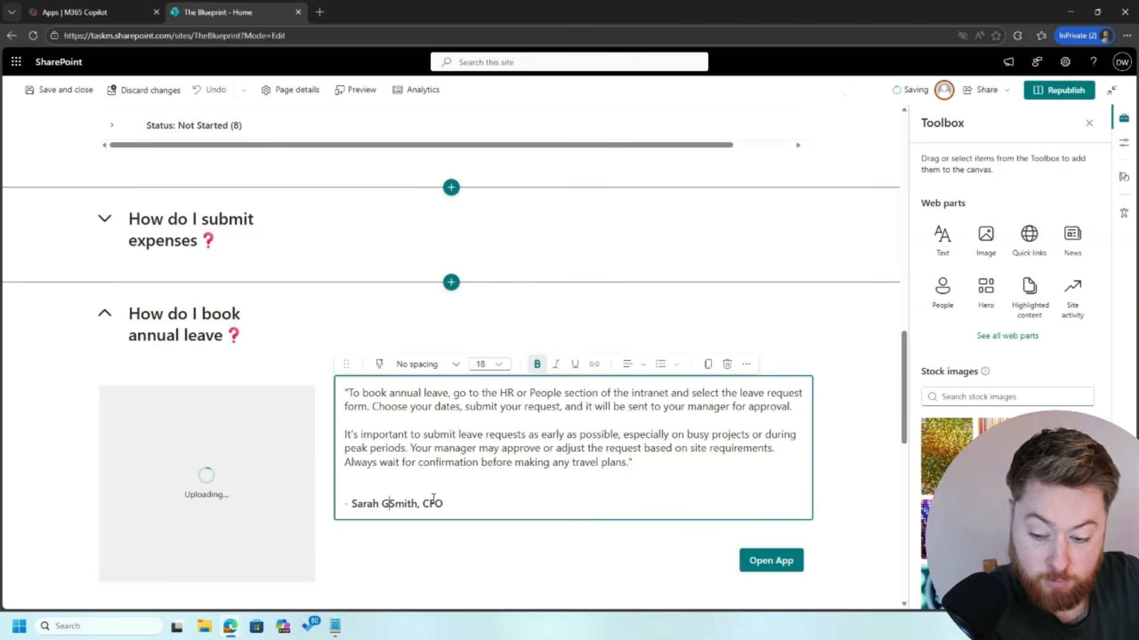
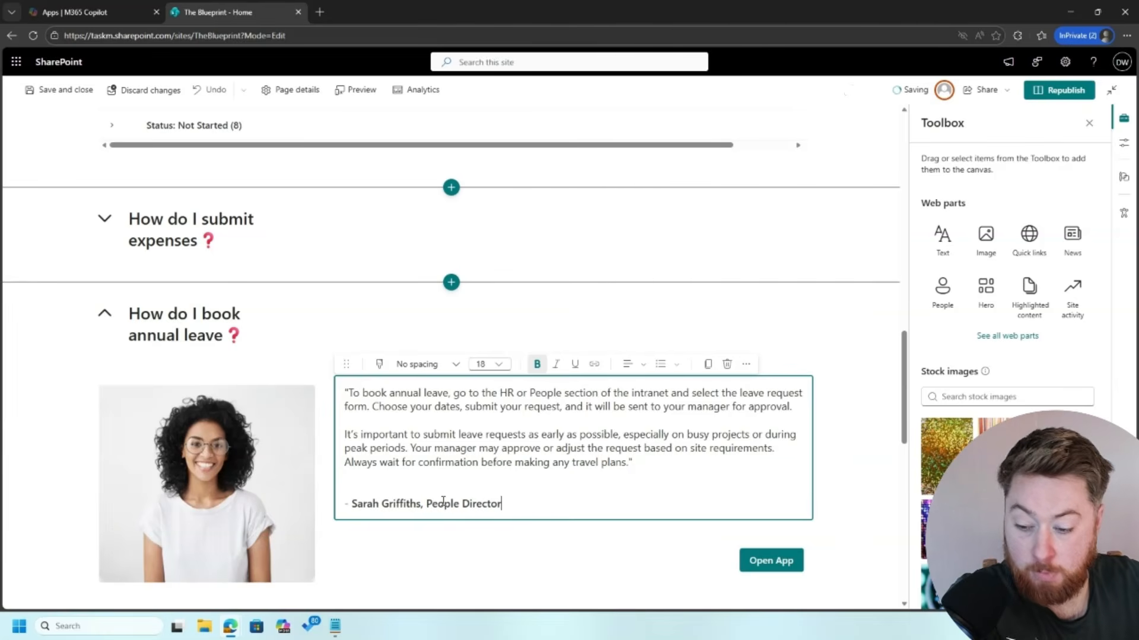
scroll(409, 448, "down", 2)
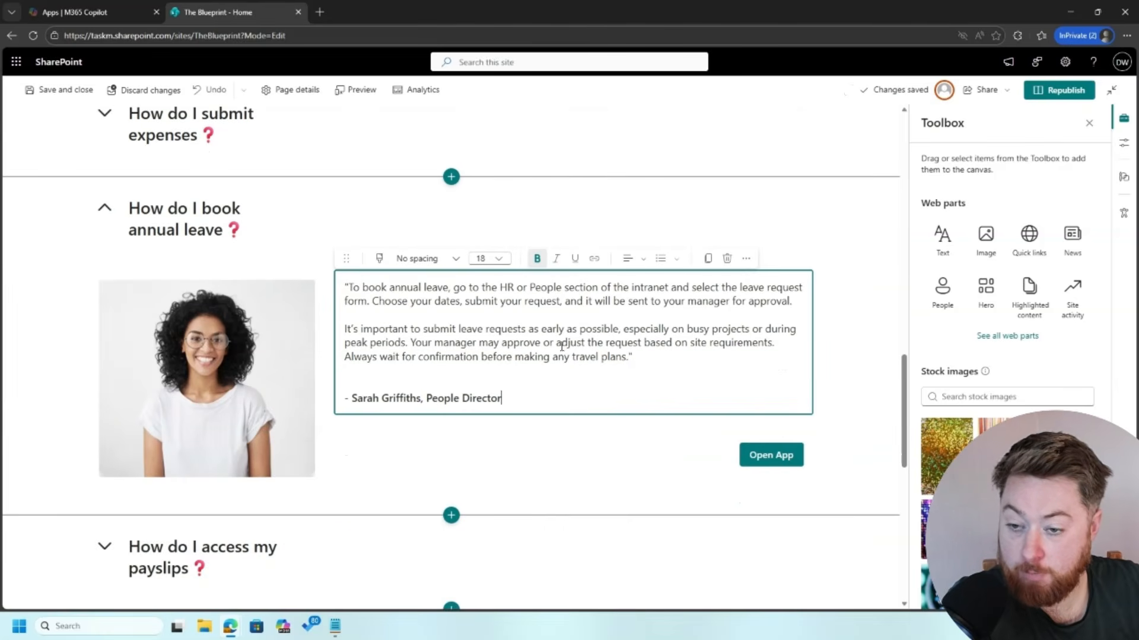
Step: Republish The Blueprint home page
left_click(1058, 92)
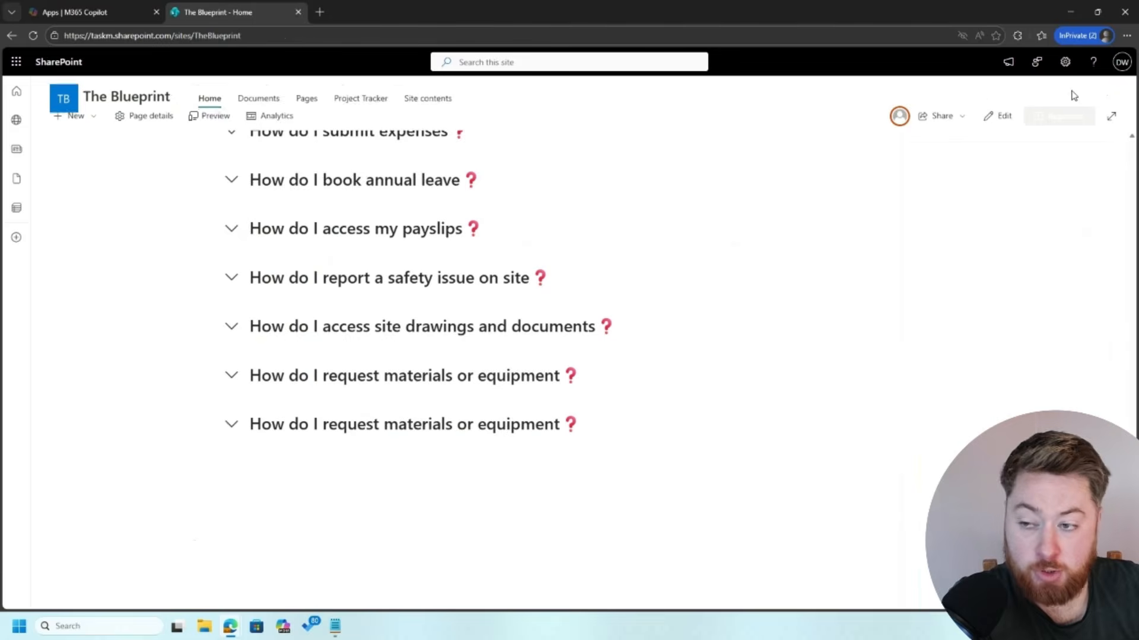
scroll(330, 323, "up", 5)
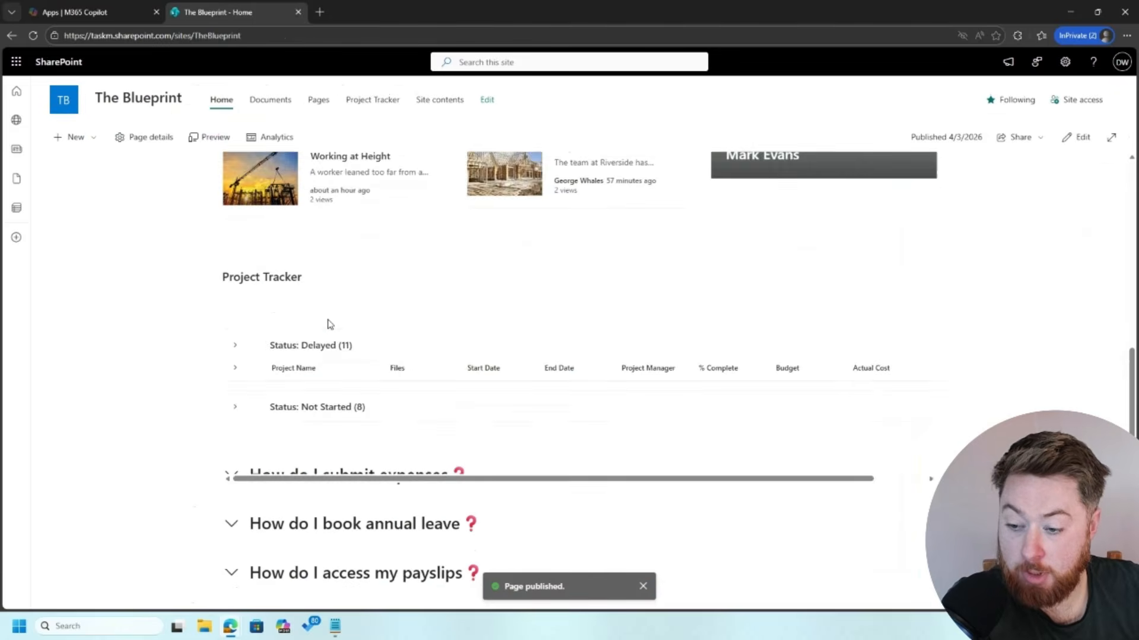
scroll(113, 442, "down", 2)
scroll(125, 455, "down", 1)
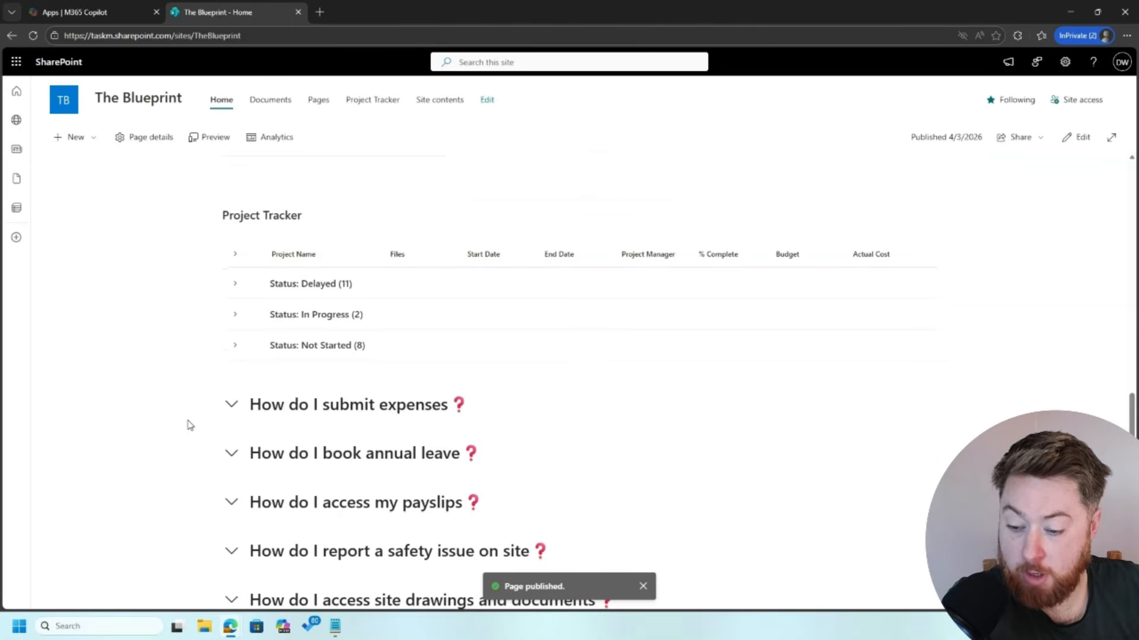
Step: Expand and collapse the submit expenses and book annual leave questions on the live page
left_click(228, 407)
scroll(229, 407, "down", 3)
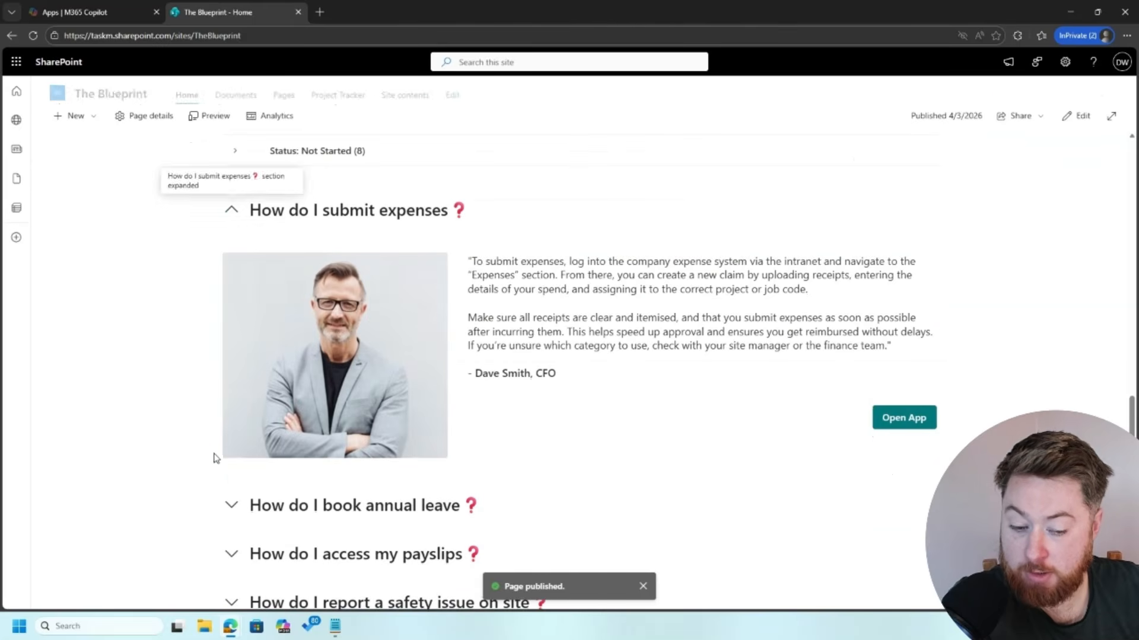
left_click(230, 504)
scroll(172, 532, "down", 4)
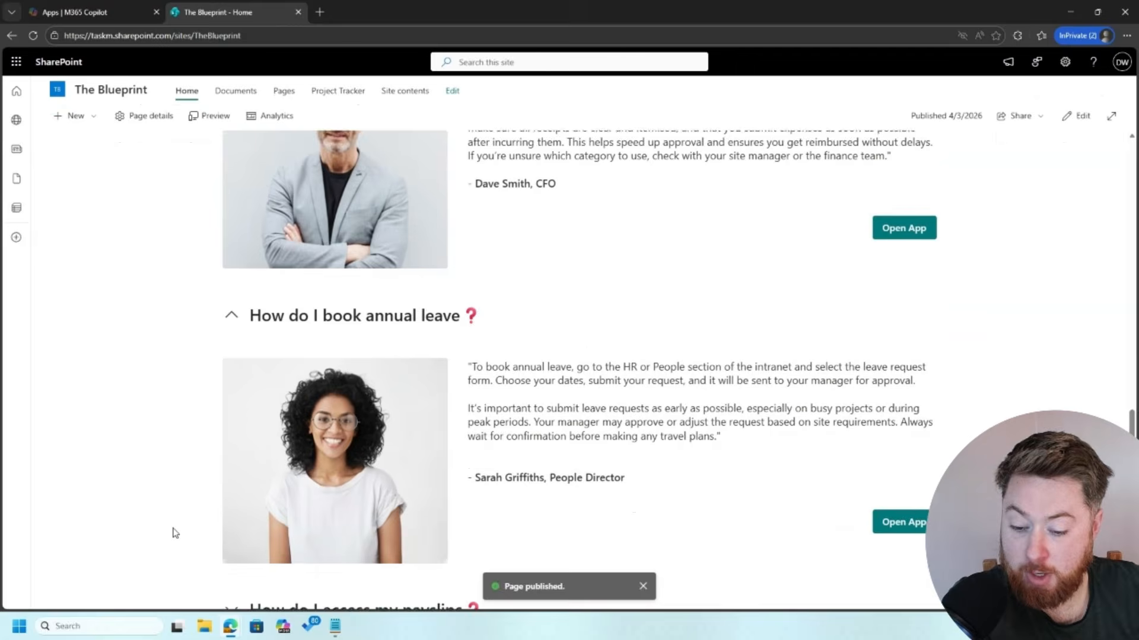
scroll(174, 533, "up", 3)
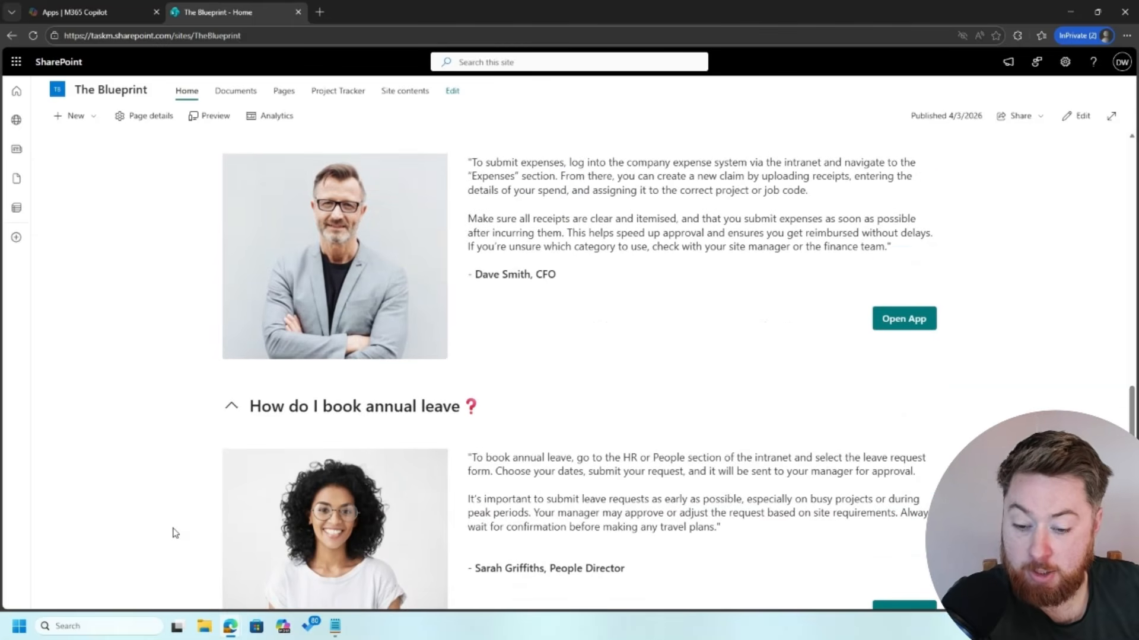
scroll(173, 533, "down", 4)
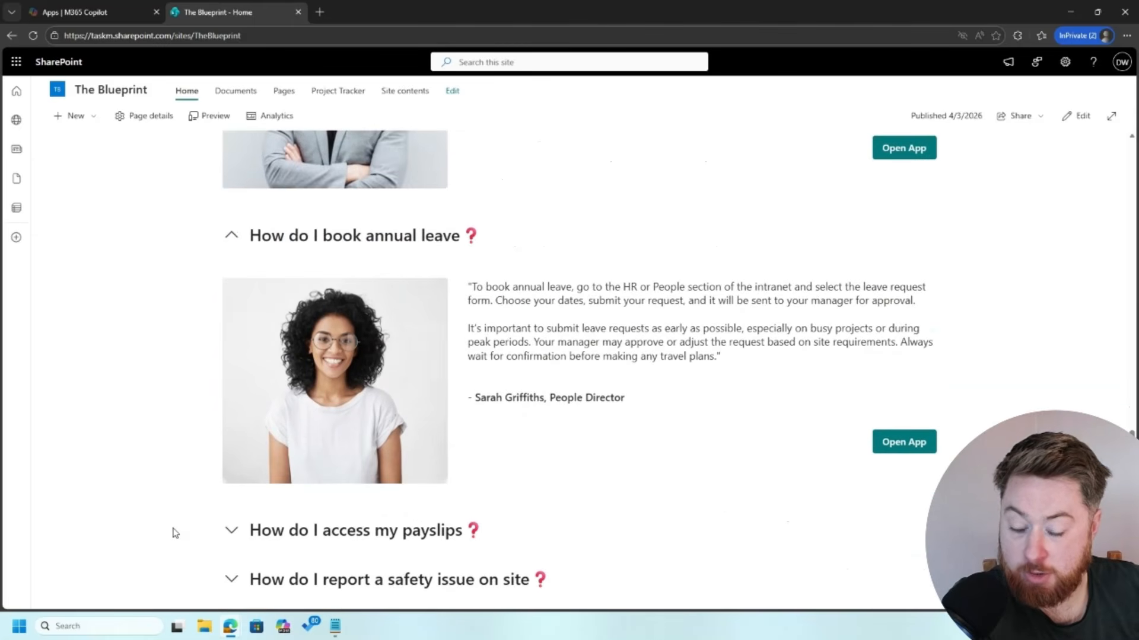
scroll(174, 532, "up", 5)
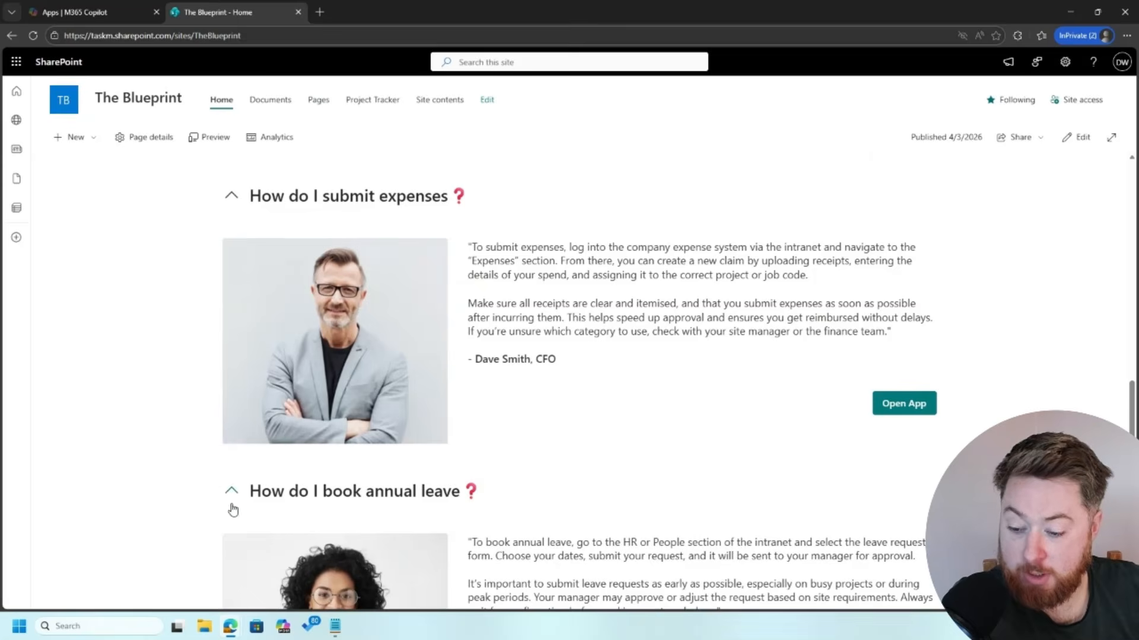
left_click(234, 497)
left_click(231, 197)
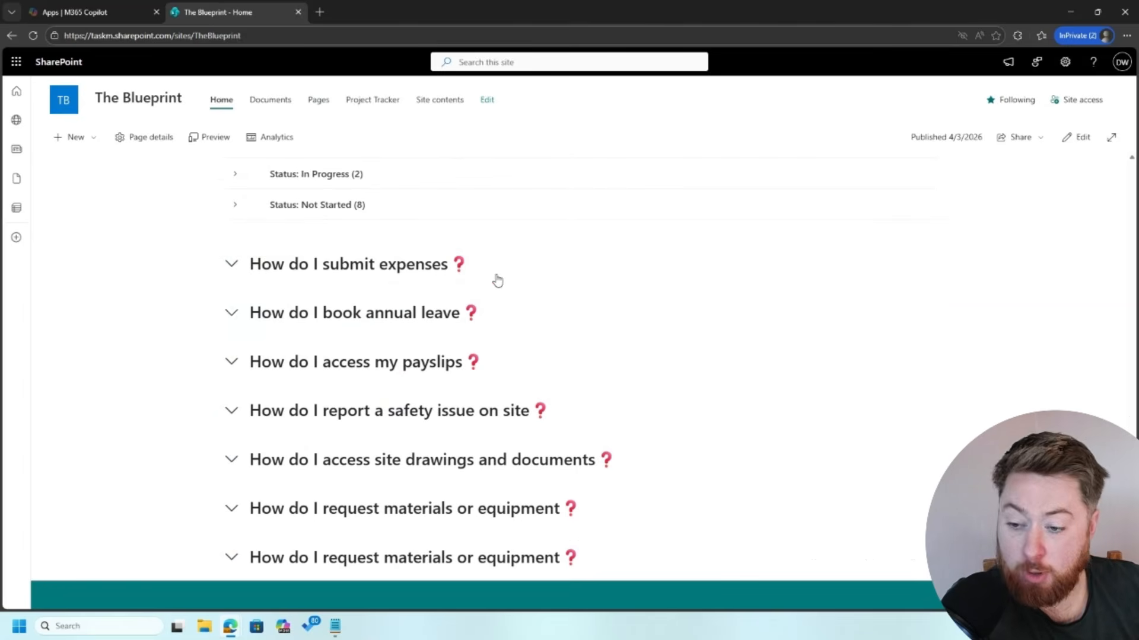
scroll(767, 394, "up", 4)
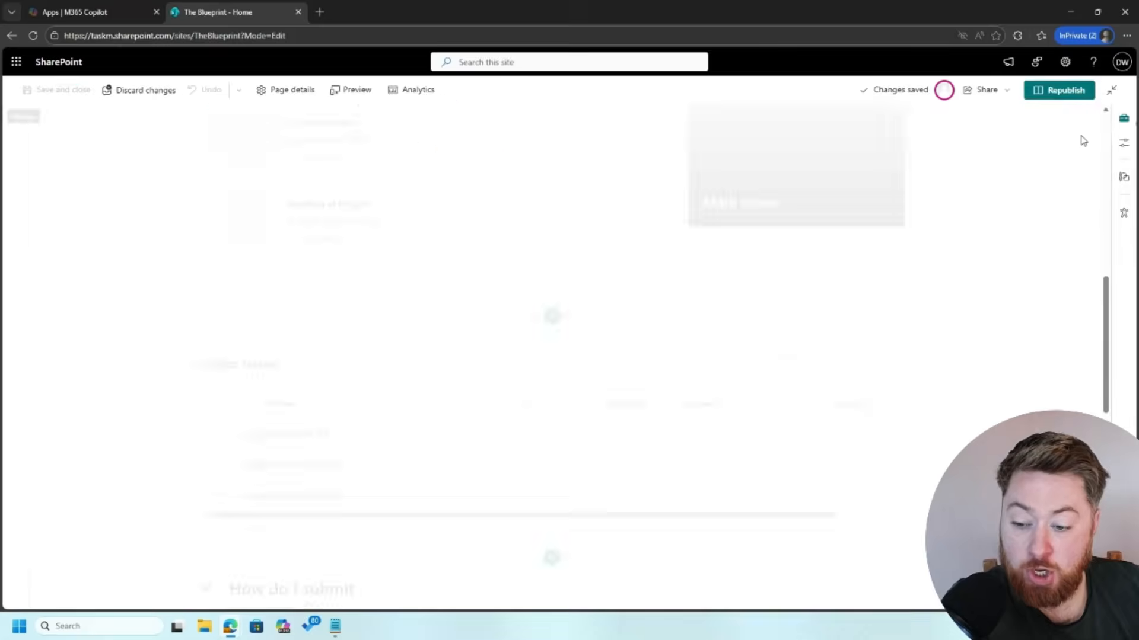
Step: Shade the submit expenses section in strong teal
scroll(83, 462, "down", 3)
left_click(86, 442)
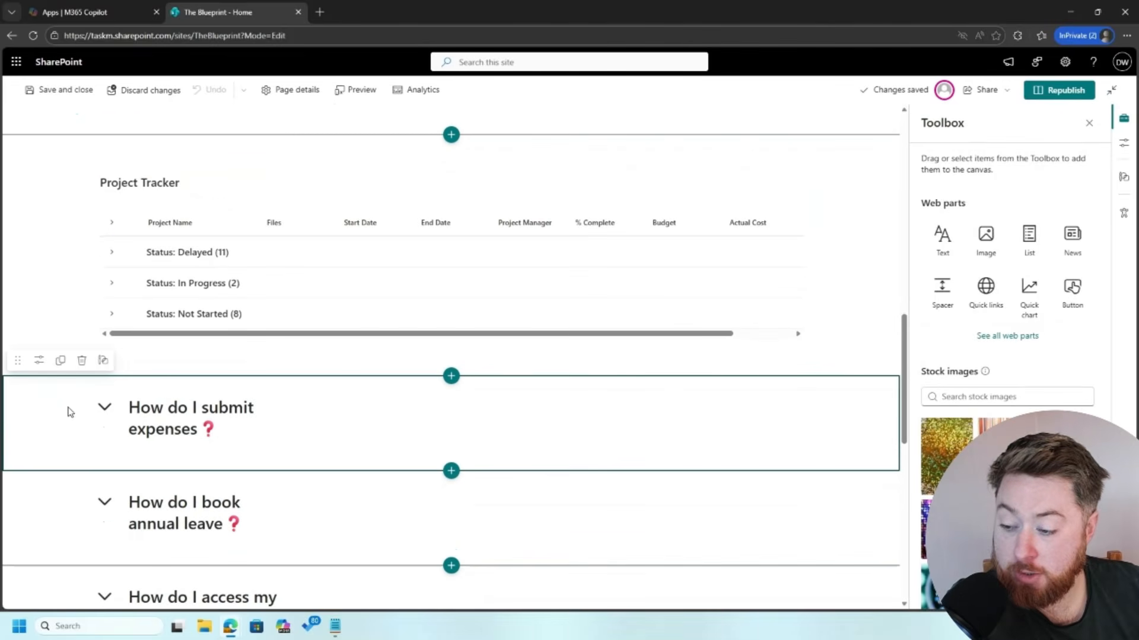
left_click(40, 361)
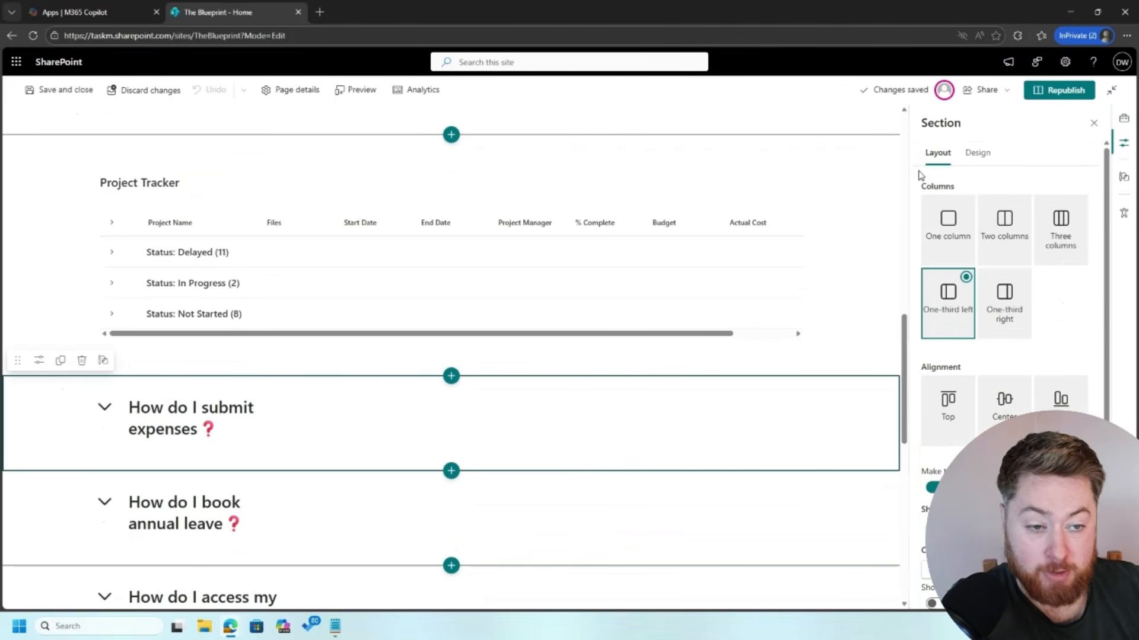
left_click(979, 155)
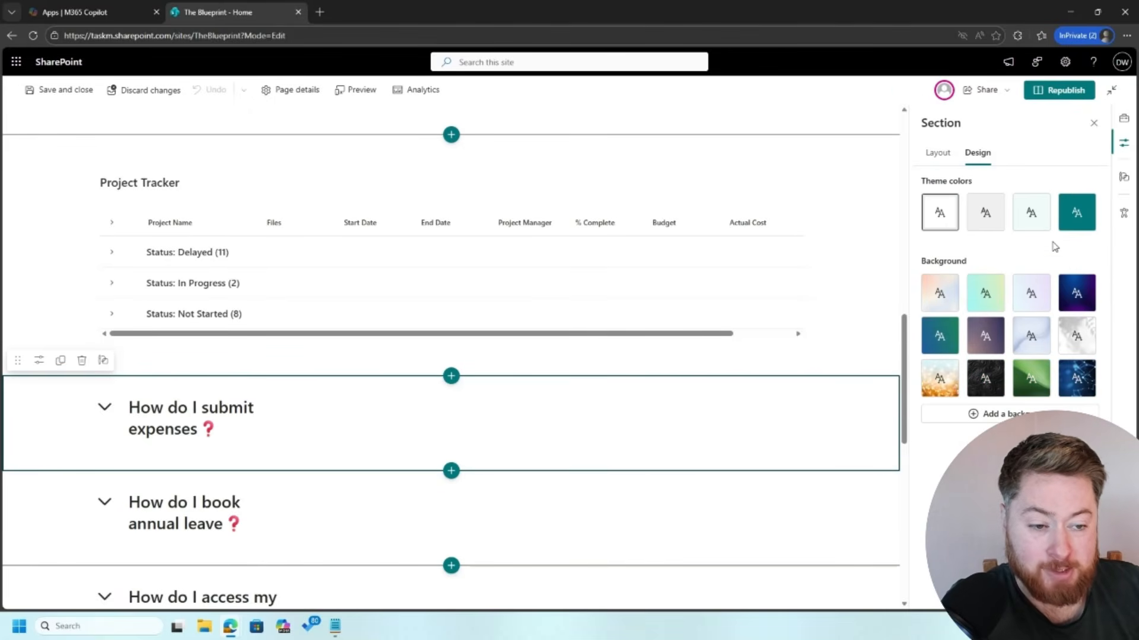
left_click(1076, 215)
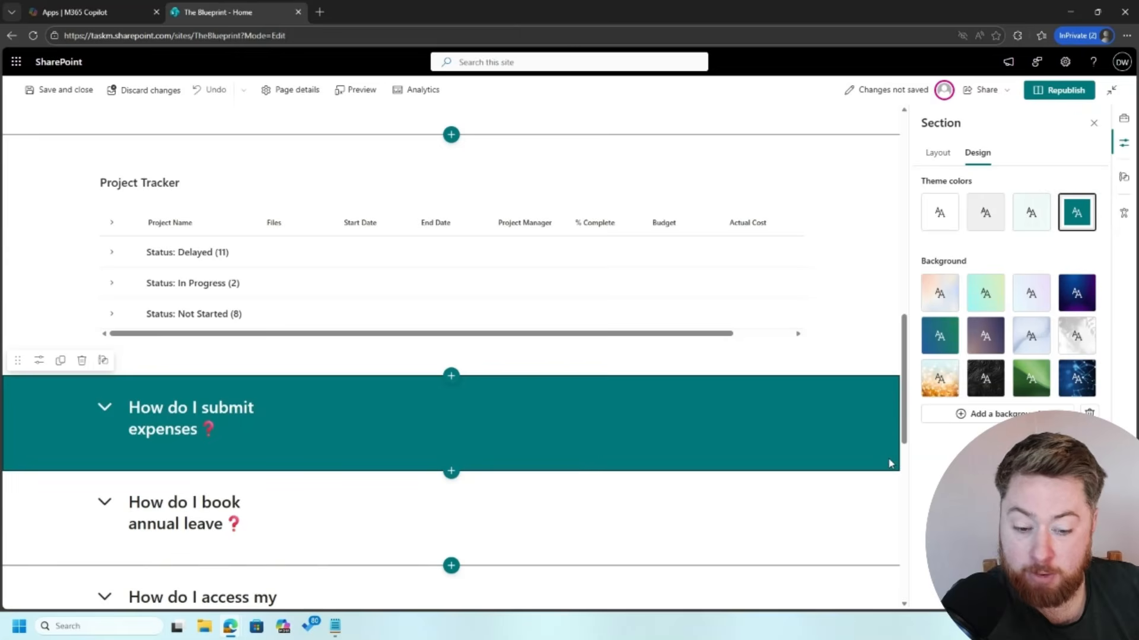
Step: Shade the annual leave section teal, then switch it to light teal
left_click(871, 514)
scroll(871, 514, "down", 2)
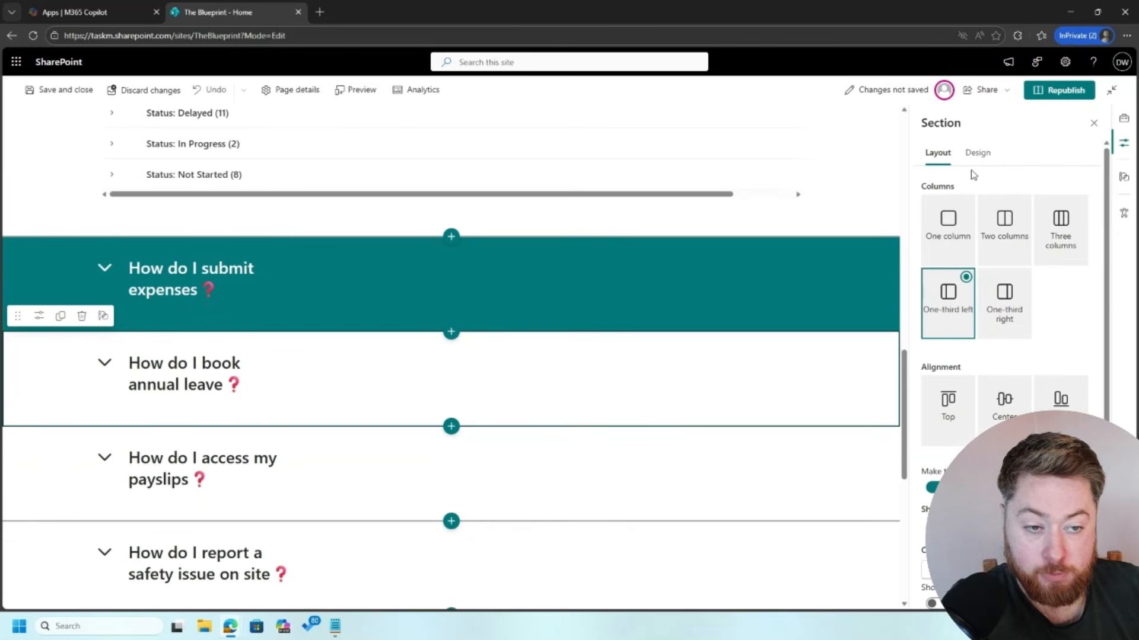
left_click(977, 153)
left_click(1077, 215)
left_click(872, 465)
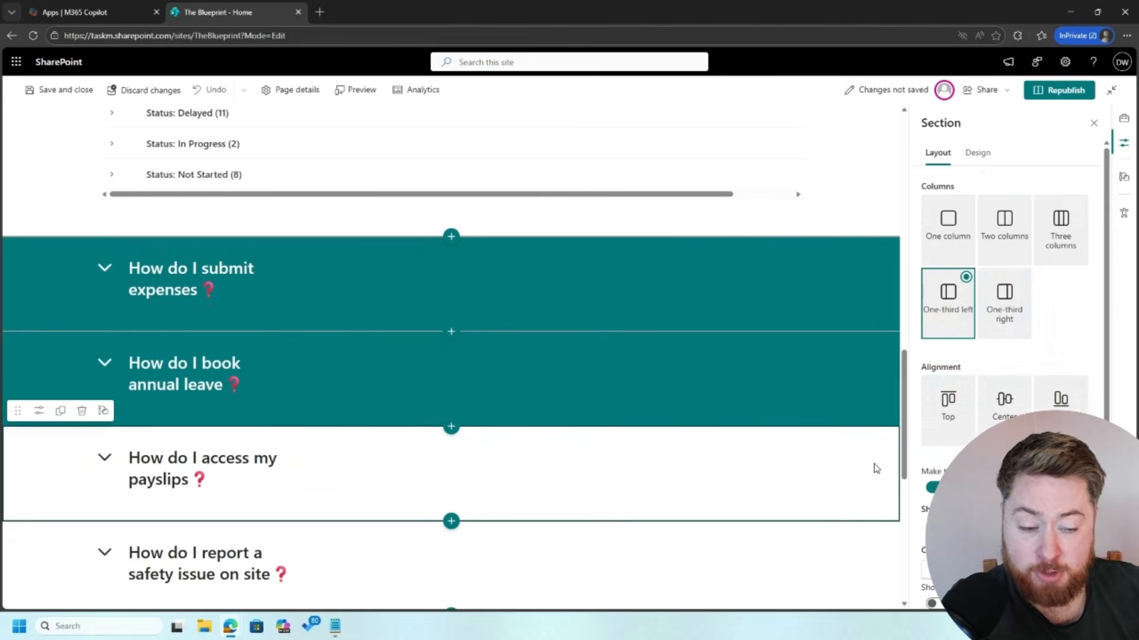
left_click(851, 397)
left_click(978, 153)
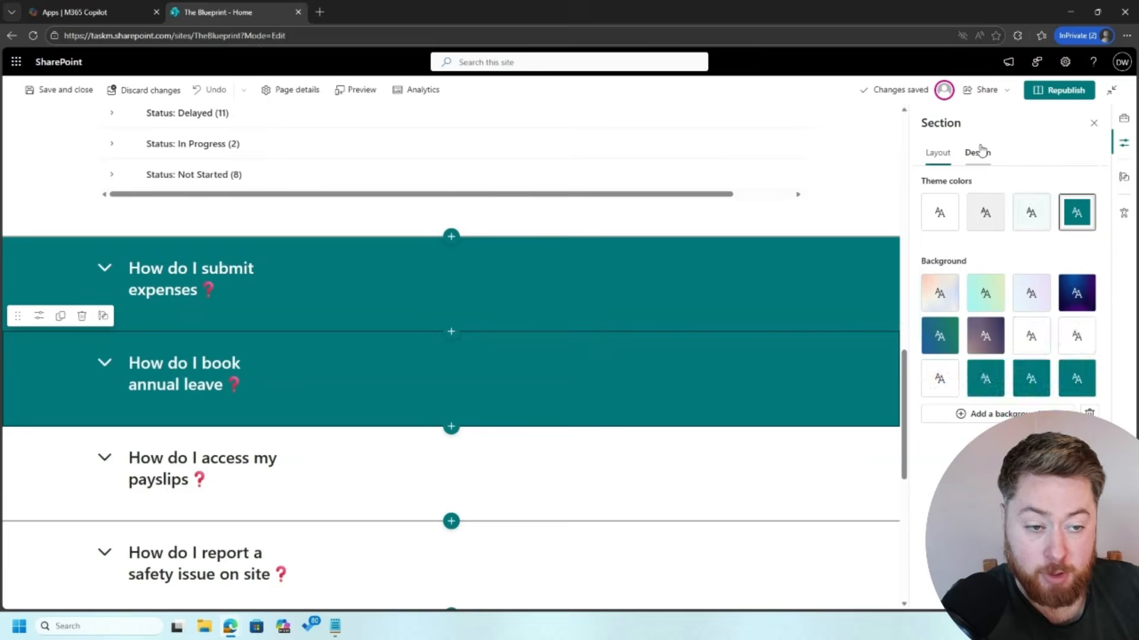
left_click(1031, 212)
Step: Shade the payslips section teal
left_click(871, 454)
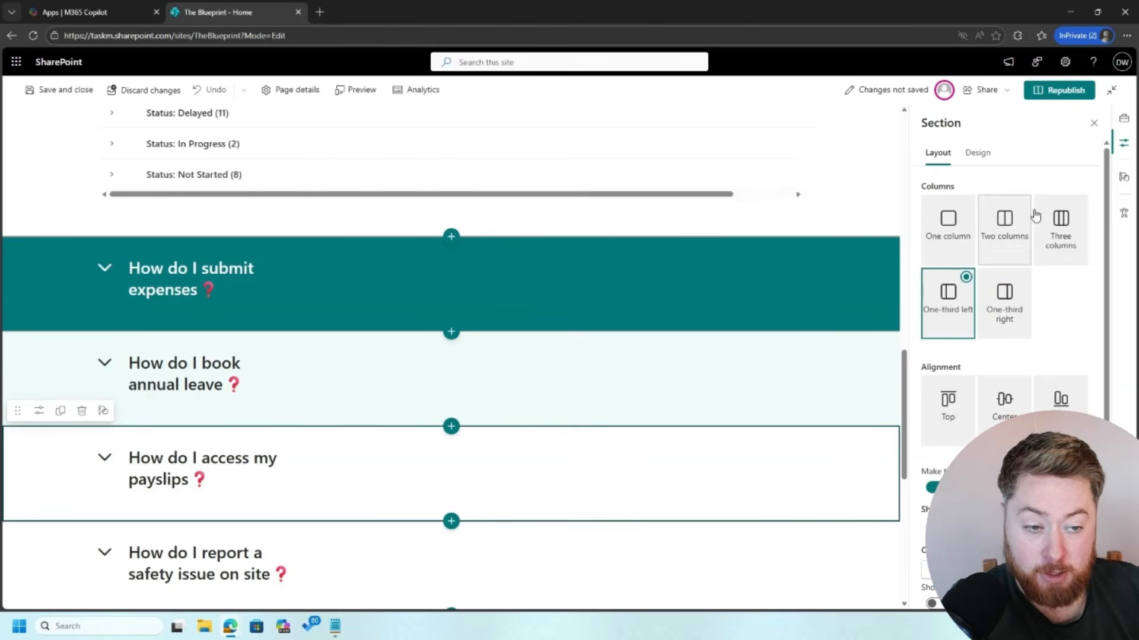
left_click(978, 153)
left_click(1076, 213)
scroll(772, 356, "down", 3)
Step: Try grey and soft shading on annual leave before settling back on strong teal
left_click(796, 412)
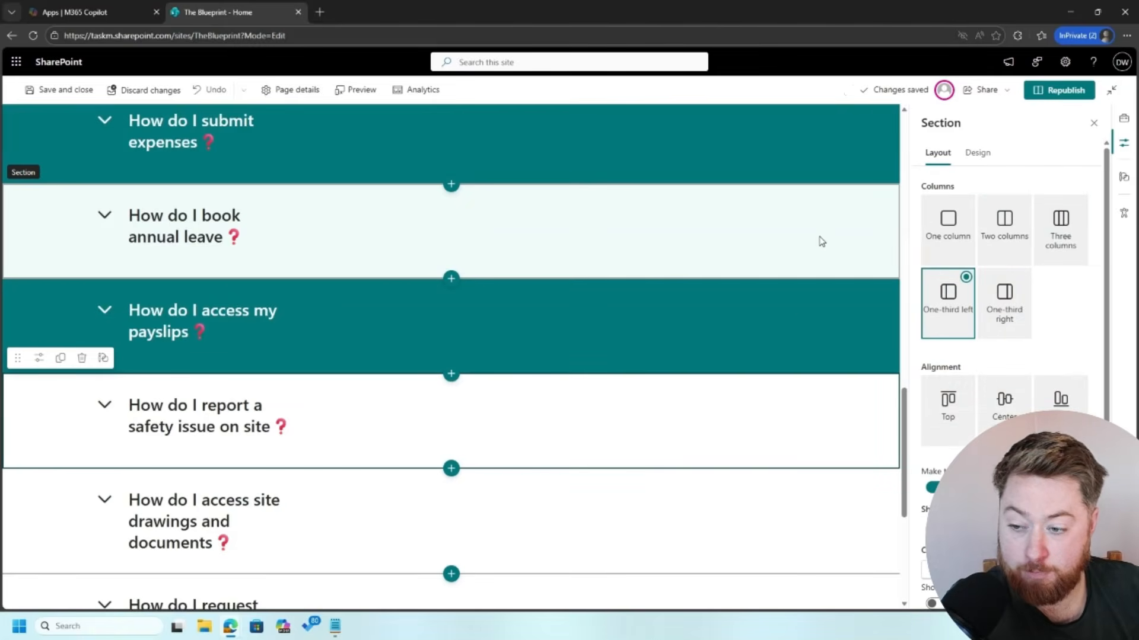
left_click(819, 213)
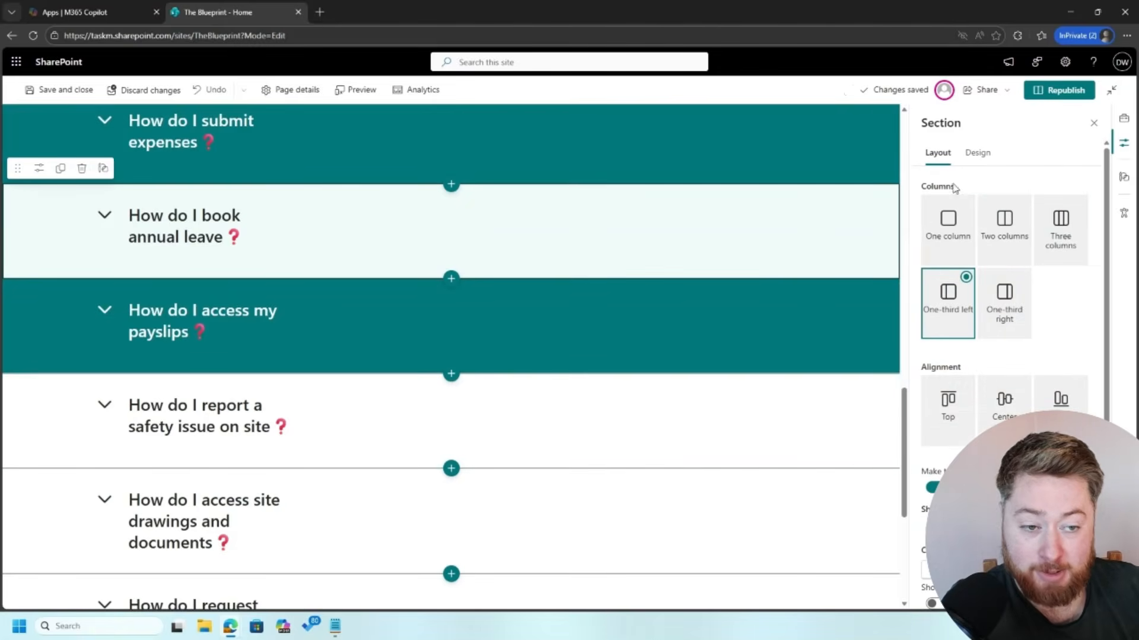
left_click(977, 155)
left_click(986, 213)
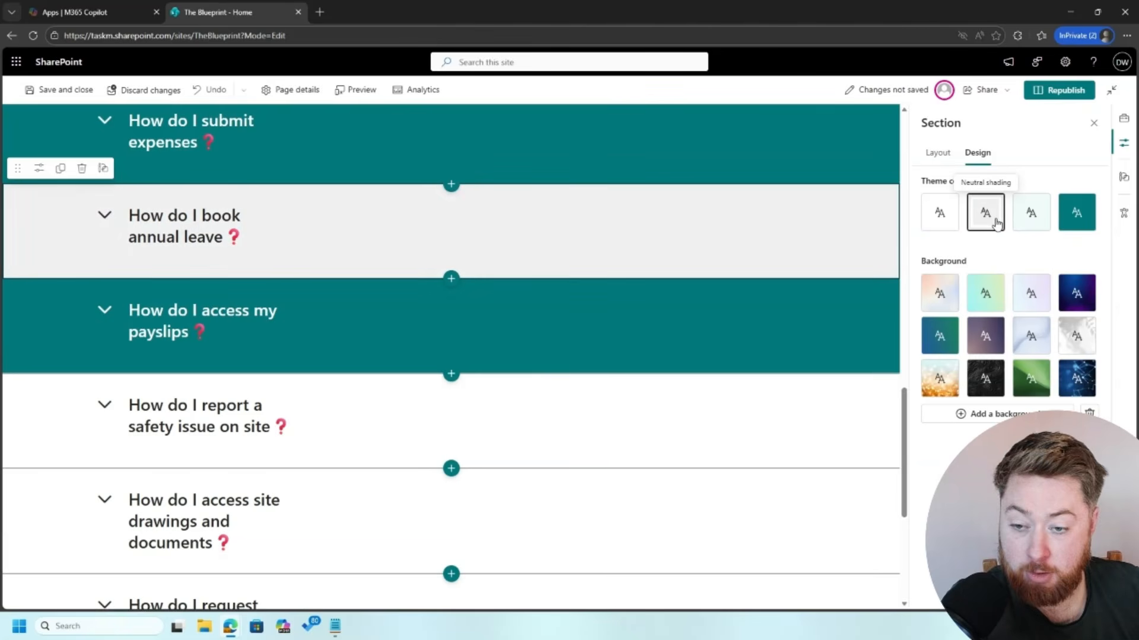
left_click(1041, 215)
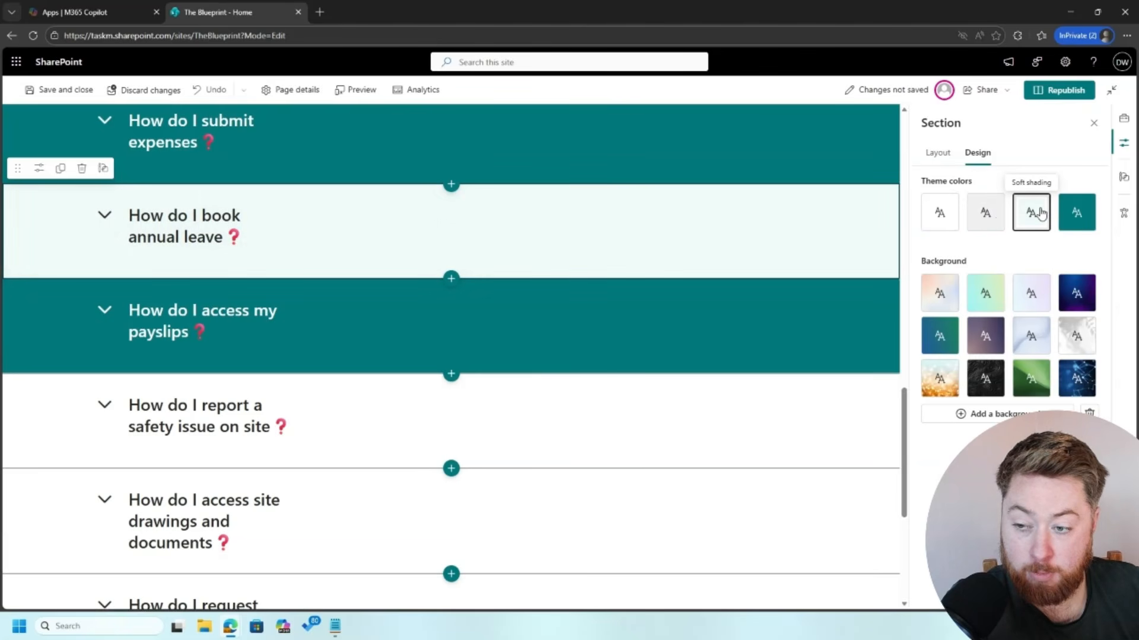
left_click(1067, 213)
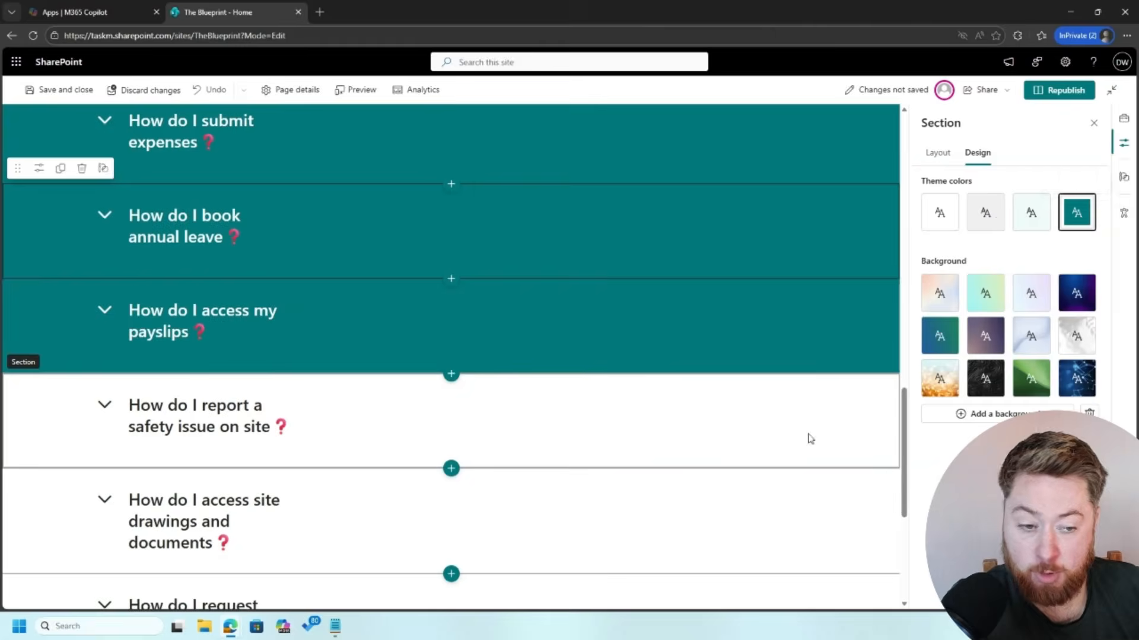
Step: Shade the safety issue and site drawings sections teal
left_click(808, 437)
left_click(977, 153)
left_click(1074, 211)
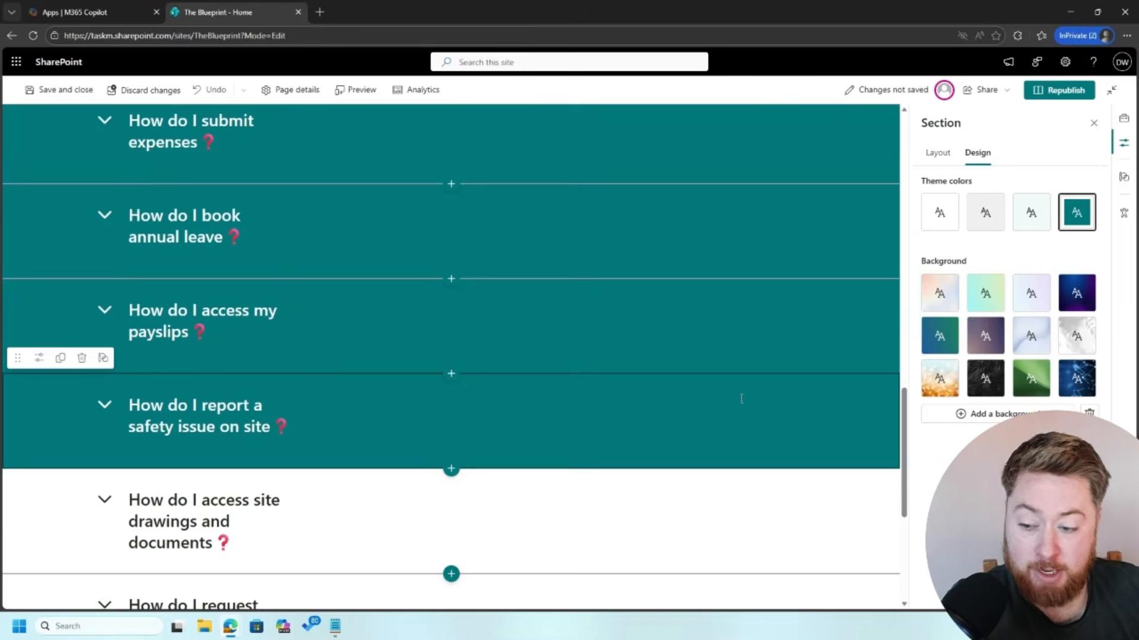
scroll(769, 414, "down", 2)
left_click(793, 428)
left_click(977, 153)
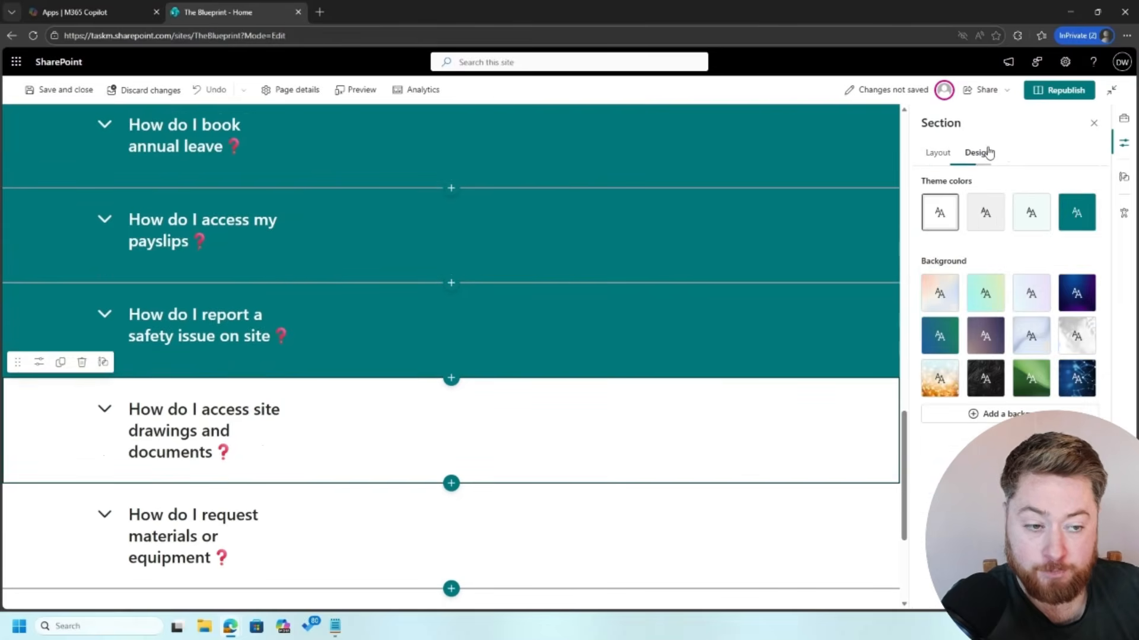
left_click(1075, 212)
scroll(735, 386, "down", 3)
Step: Shade both request materials FAQ sections teal
left_click(771, 398)
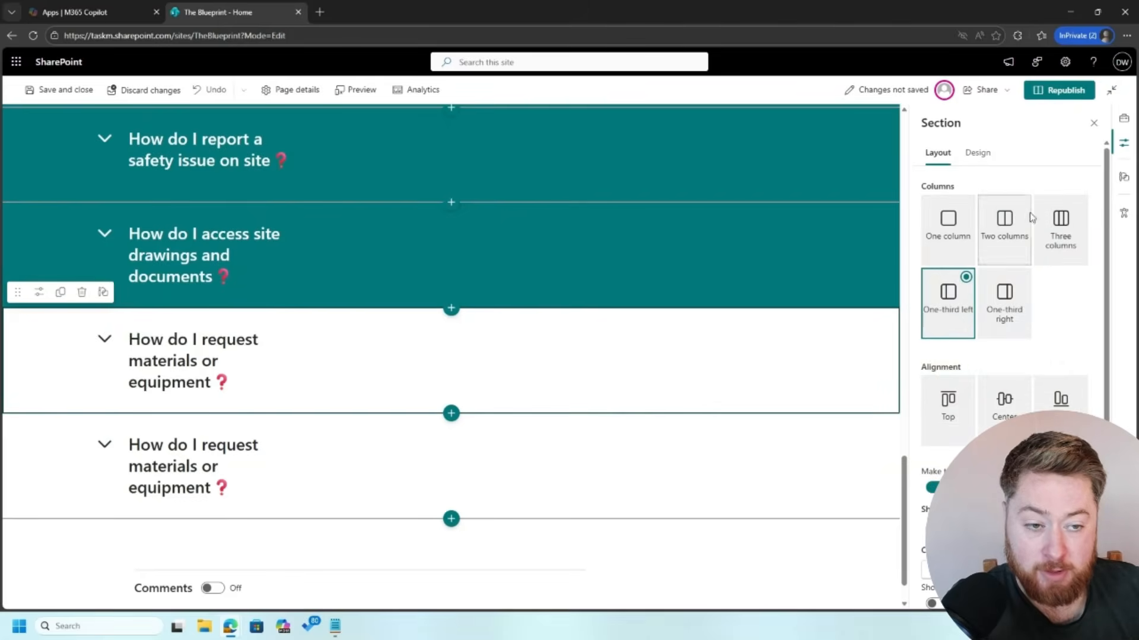
left_click(978, 153)
left_click(1072, 221)
scroll(792, 394, "down", 1)
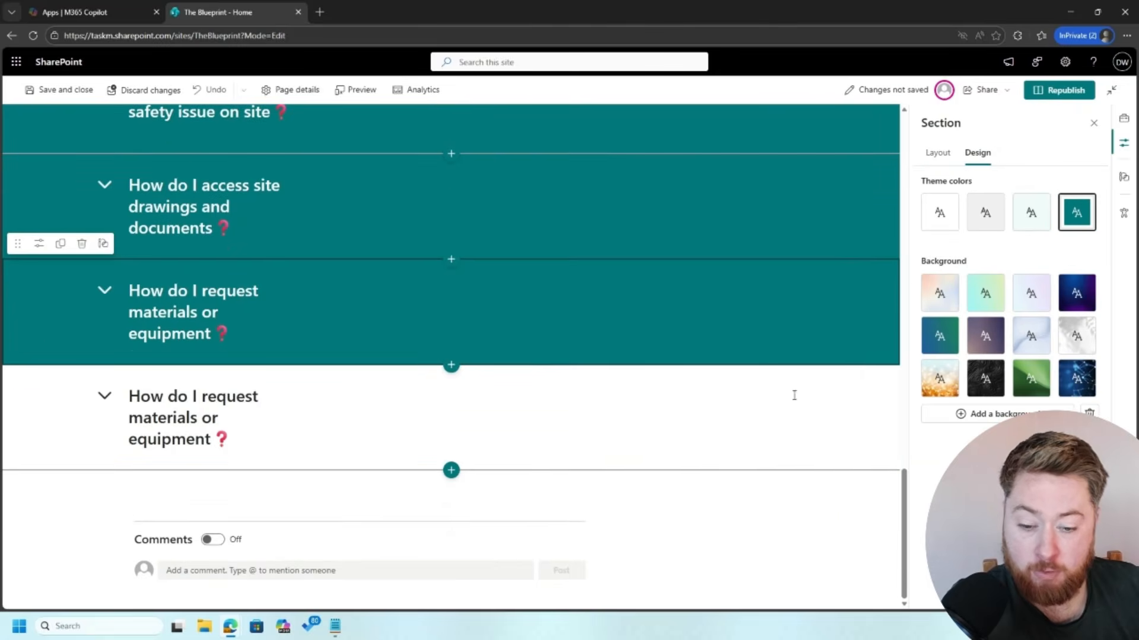
left_click(878, 384)
left_click(977, 153)
left_click(1077, 212)
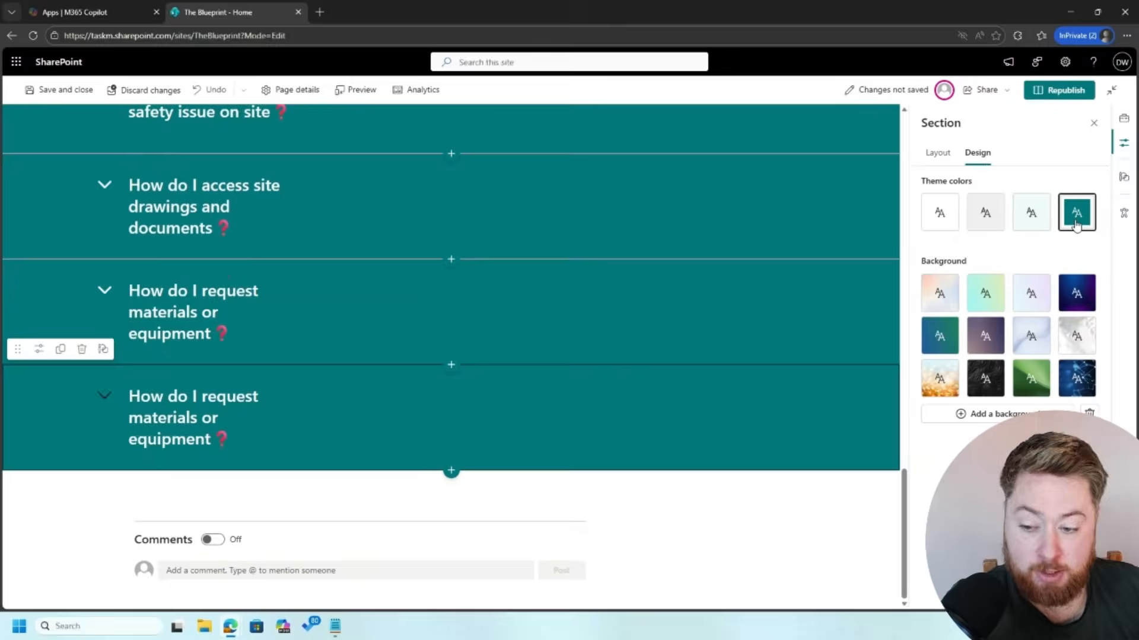
scroll(739, 369, "up", 8)
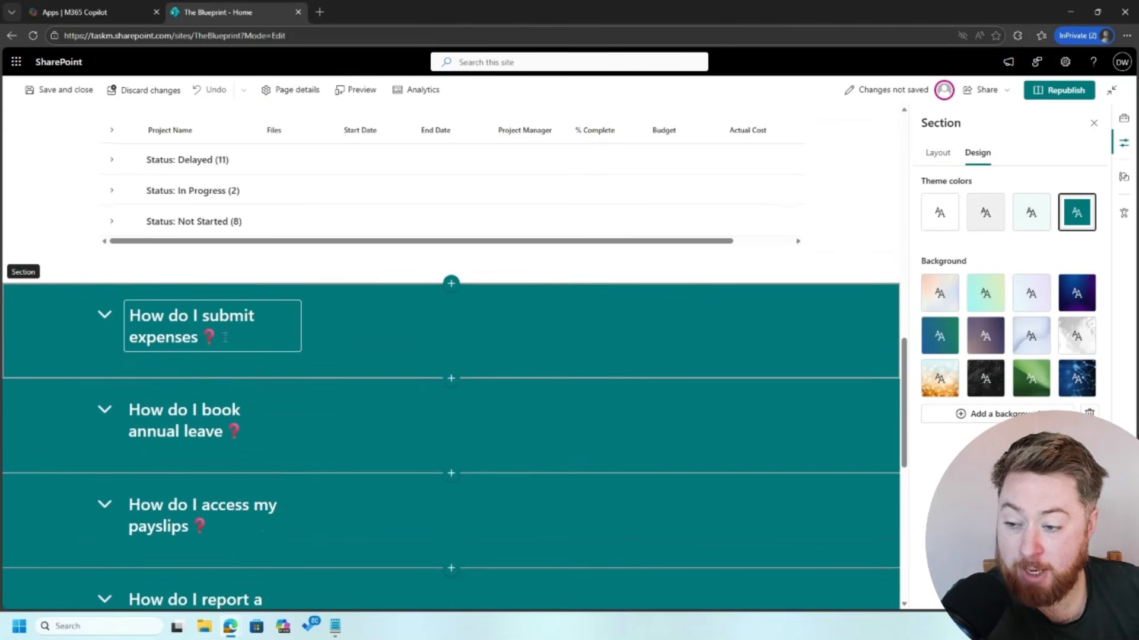
Step: Collapse the submit expenses section and republish the home page
left_click(104, 314)
left_click(66, 324)
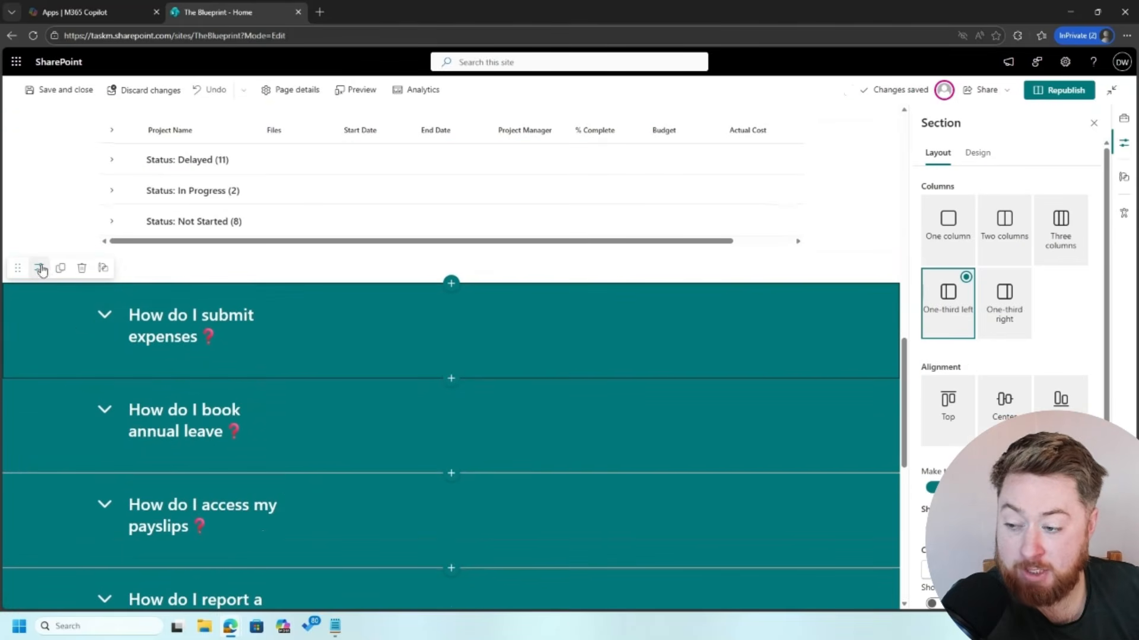
scroll(943, 367, "down", 2)
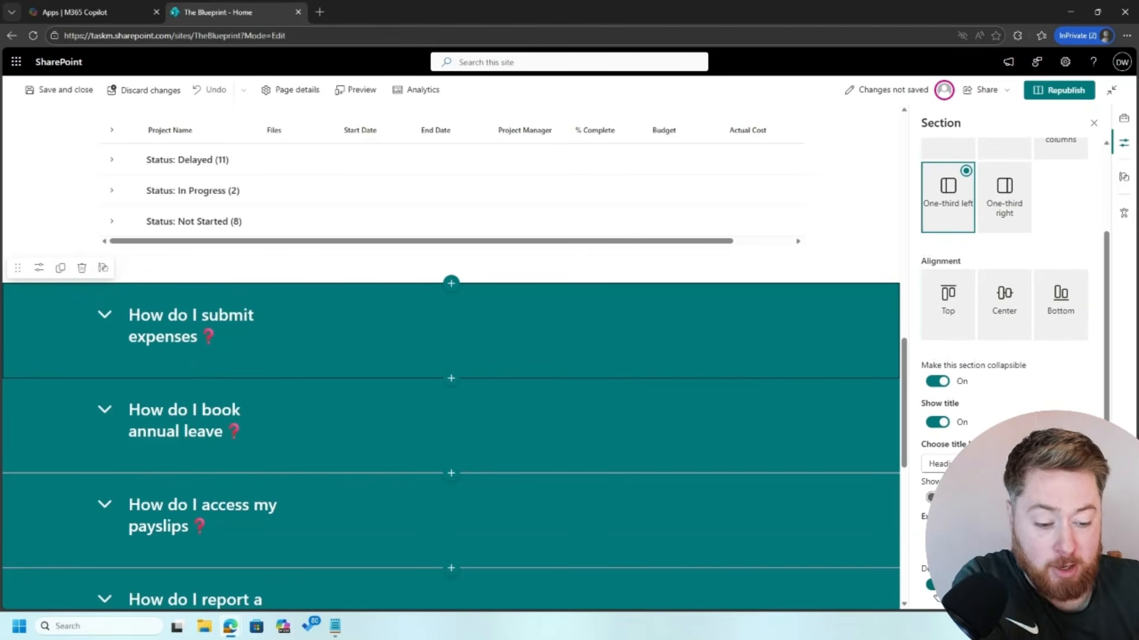
left_click(1060, 94)
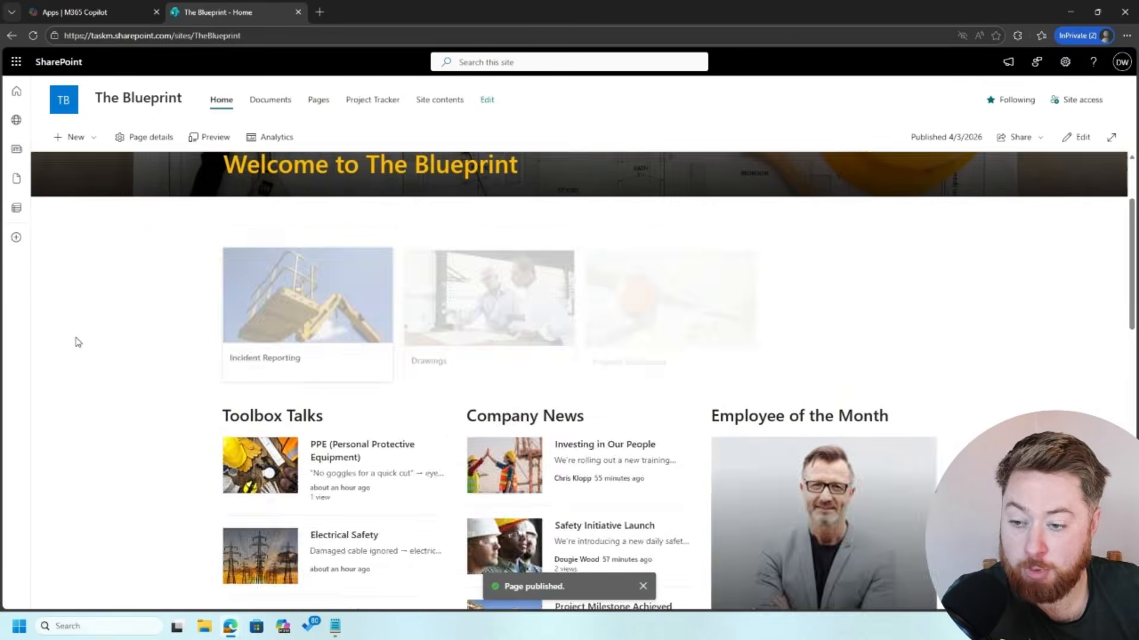
Step: Expand the annual leave, payslips and safety issue answers on the live page, then return to editing
scroll(76, 342, "down", 10)
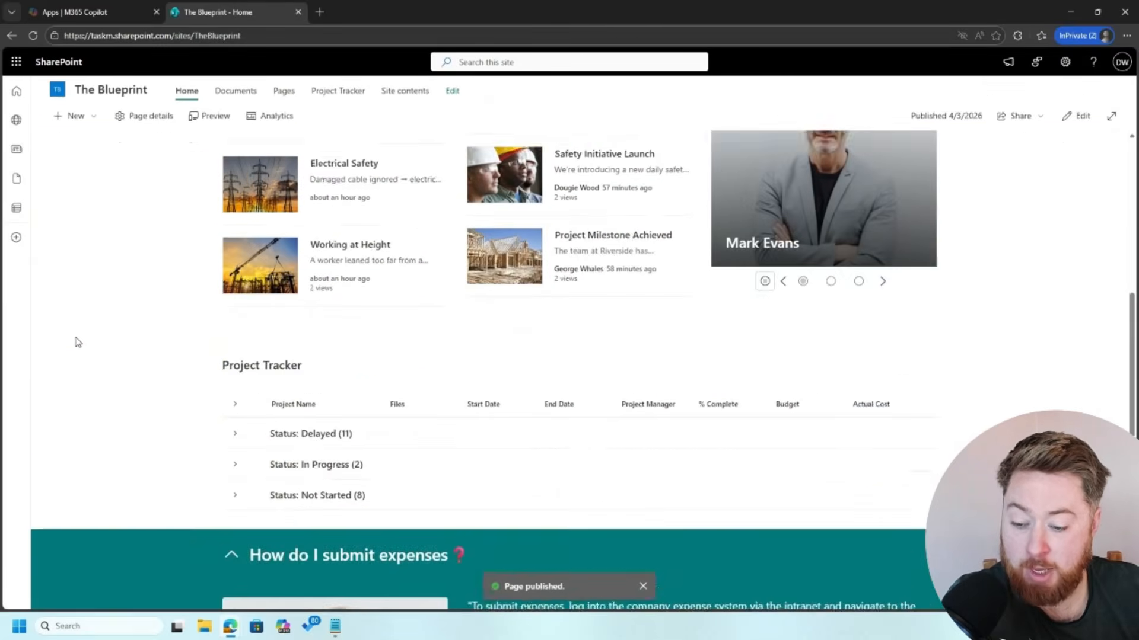
scroll(75, 342, "down", 2)
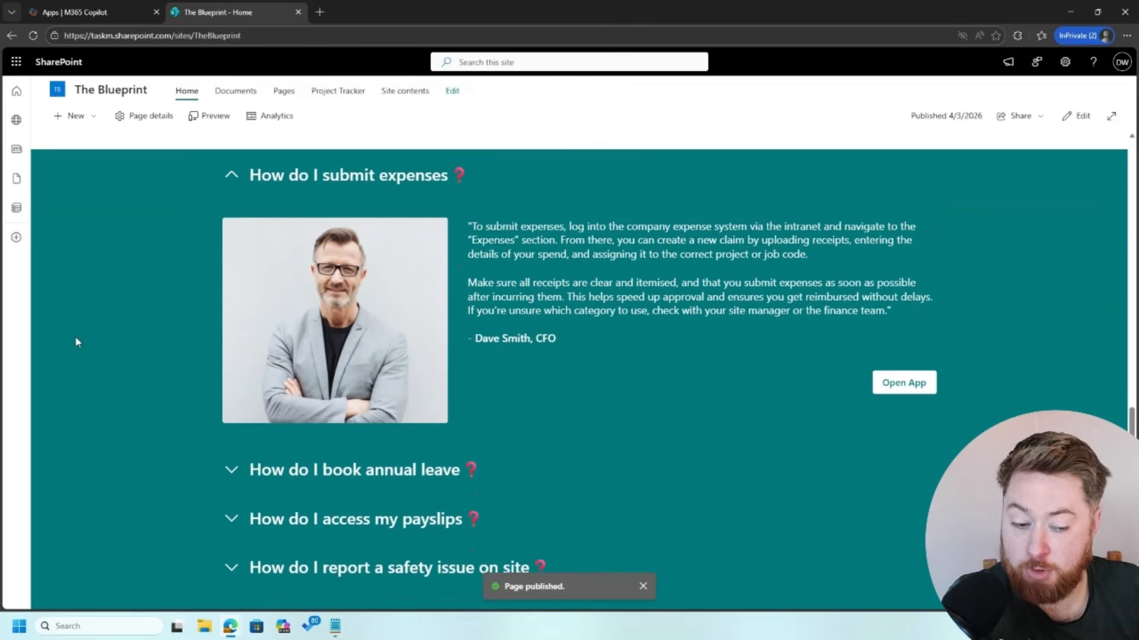
left_click(232, 441)
scroll(238, 447, "down", 5)
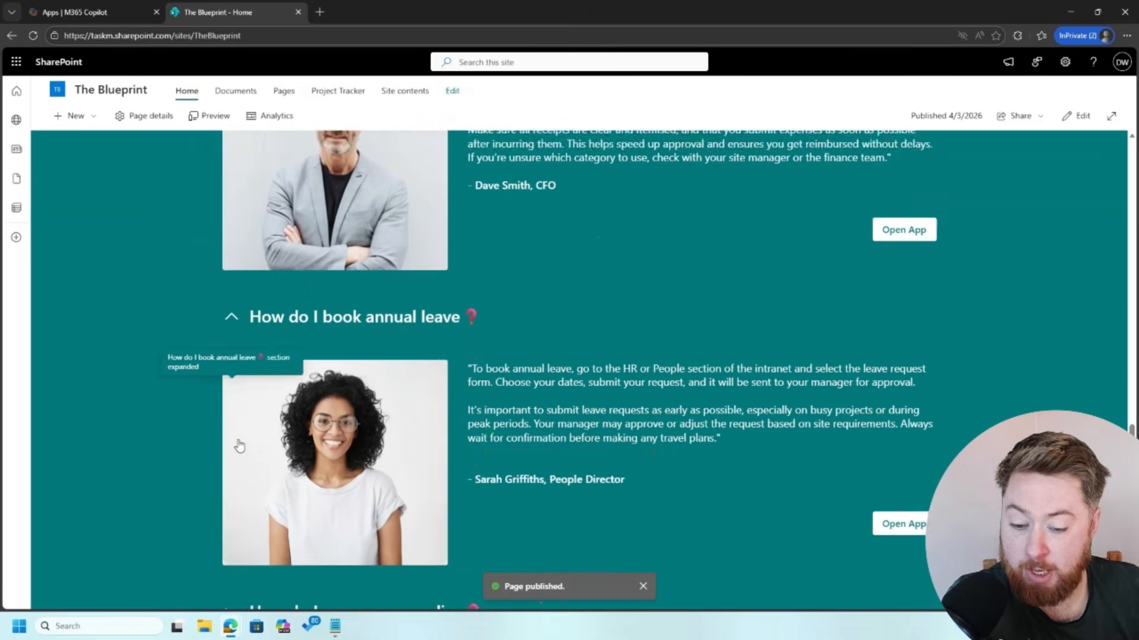
left_click(234, 469)
scroll(237, 463, "down", 3)
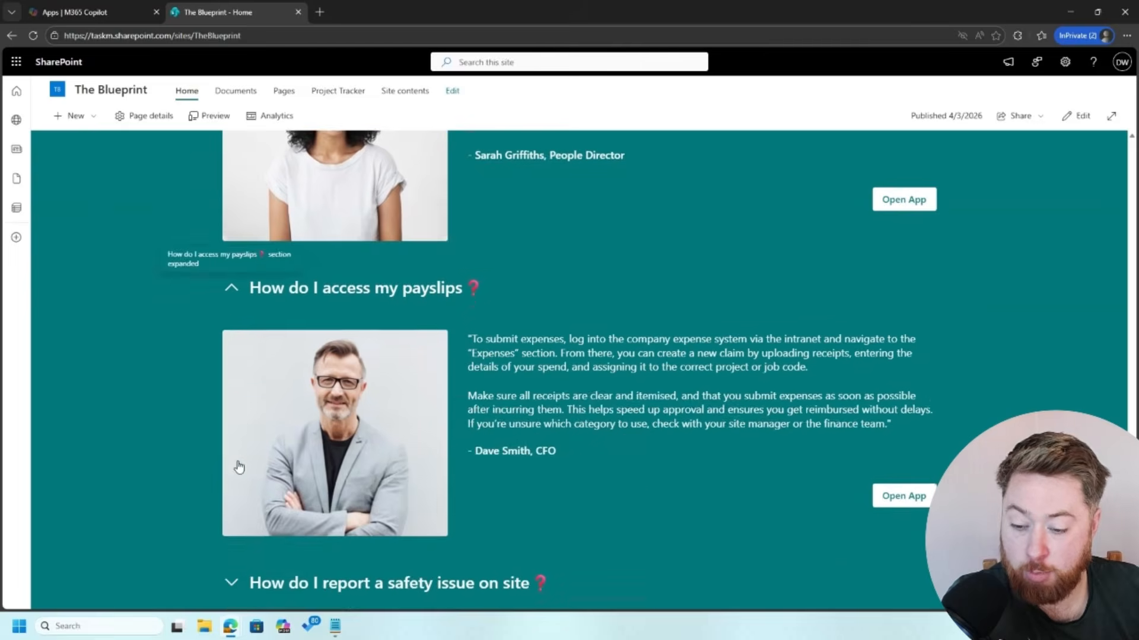
scroll(231, 516, "down", 2)
left_click(223, 490)
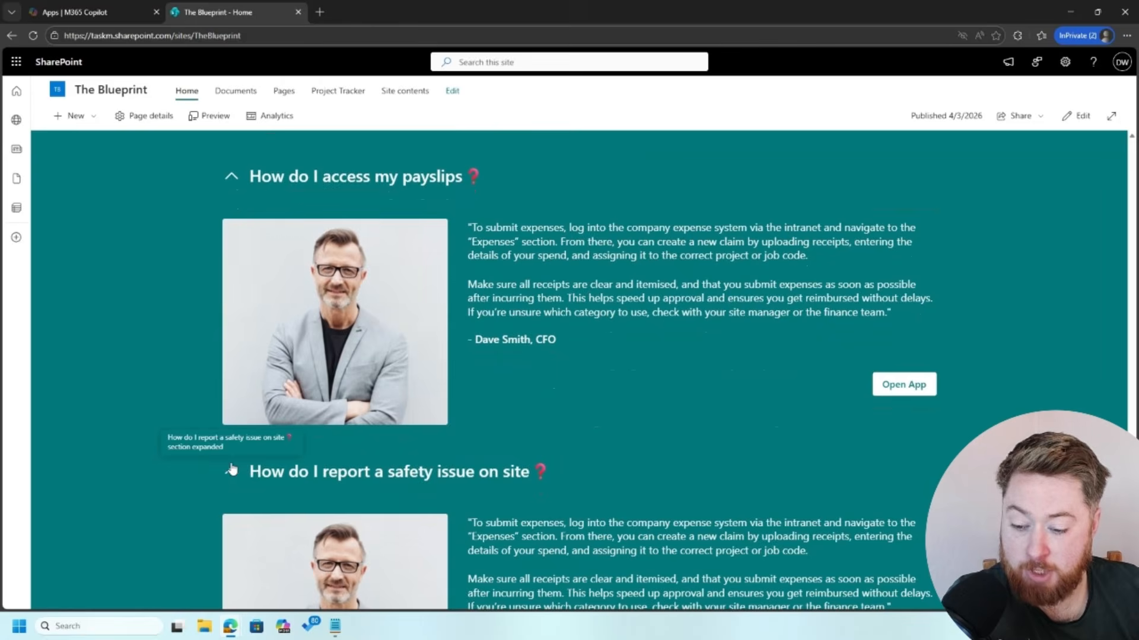
scroll(187, 374, "up", 8)
scroll(187, 374, "up", 2)
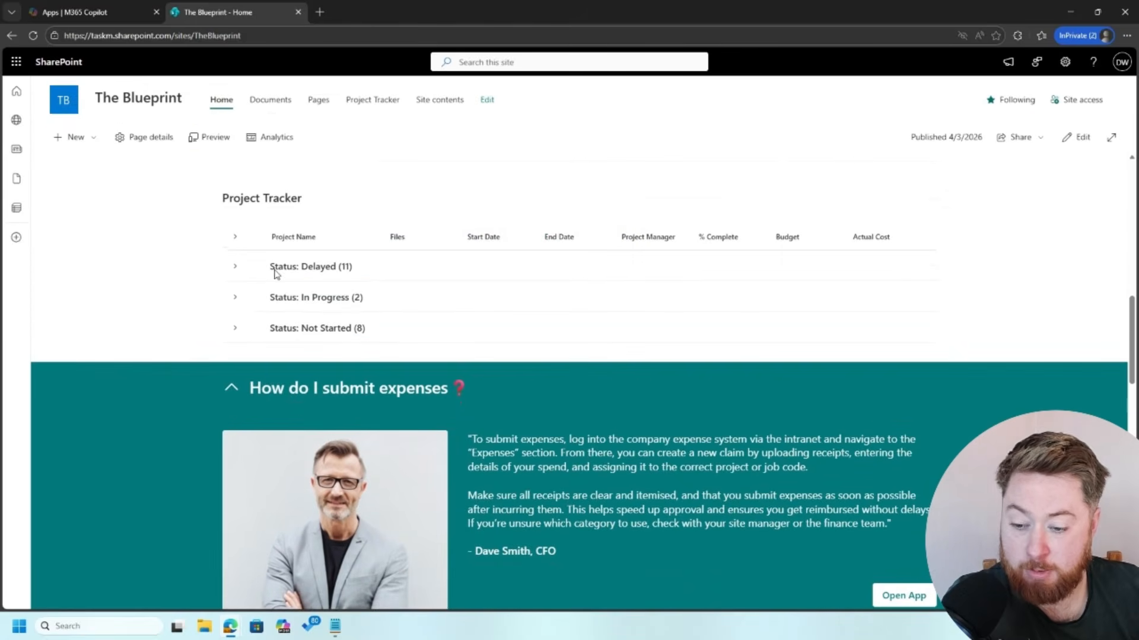
left_click(1089, 145)
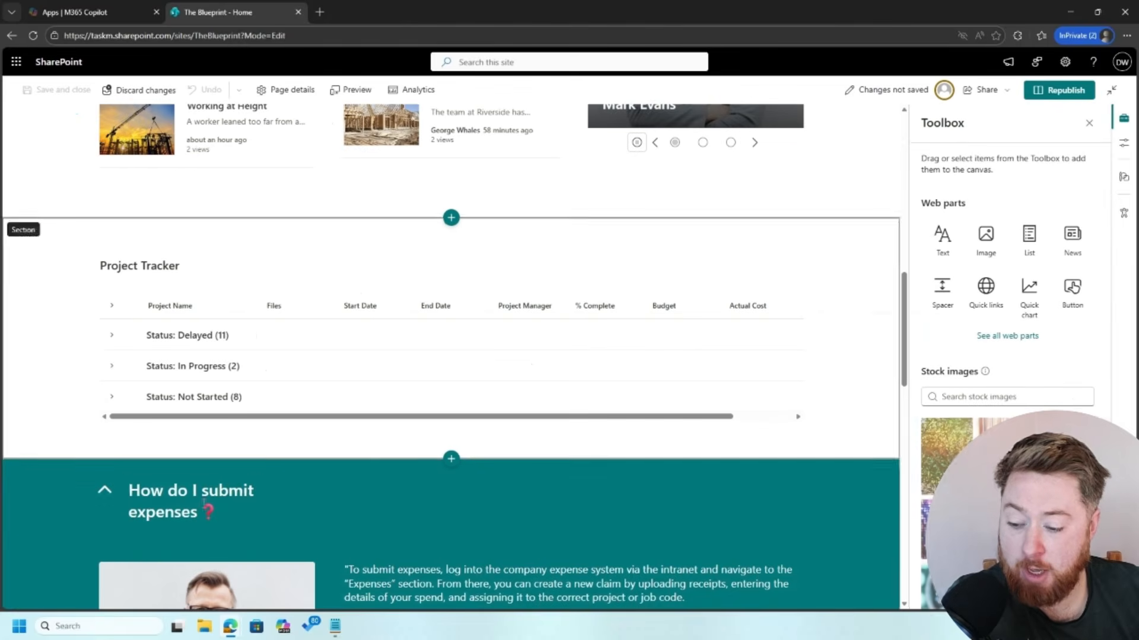
Step: Review the FAQ section's collapsible settings and republish the home page
left_click(39, 444)
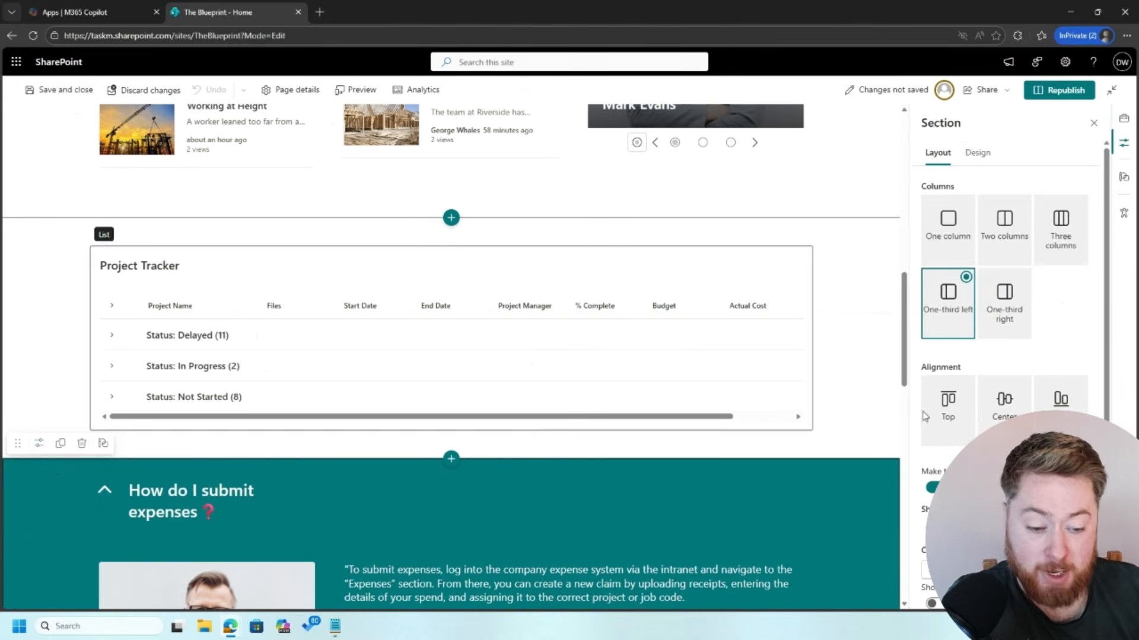
scroll(1008, 297, "down", 2)
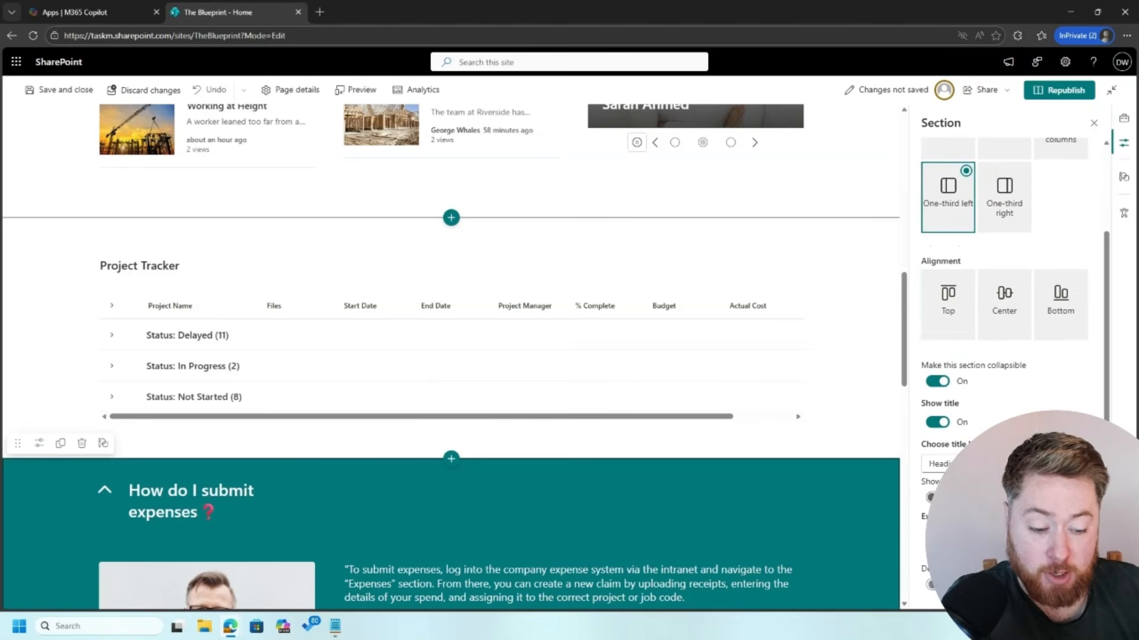
left_click(1060, 90)
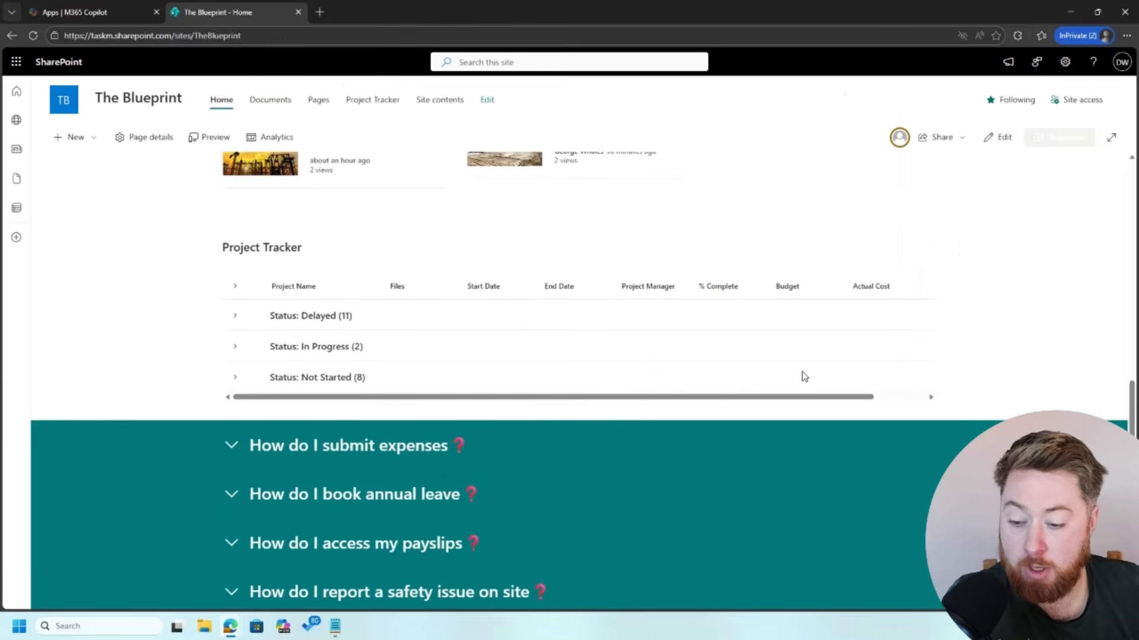
scroll(802, 373, "up", 5)
scroll(1016, 381, "down", 10)
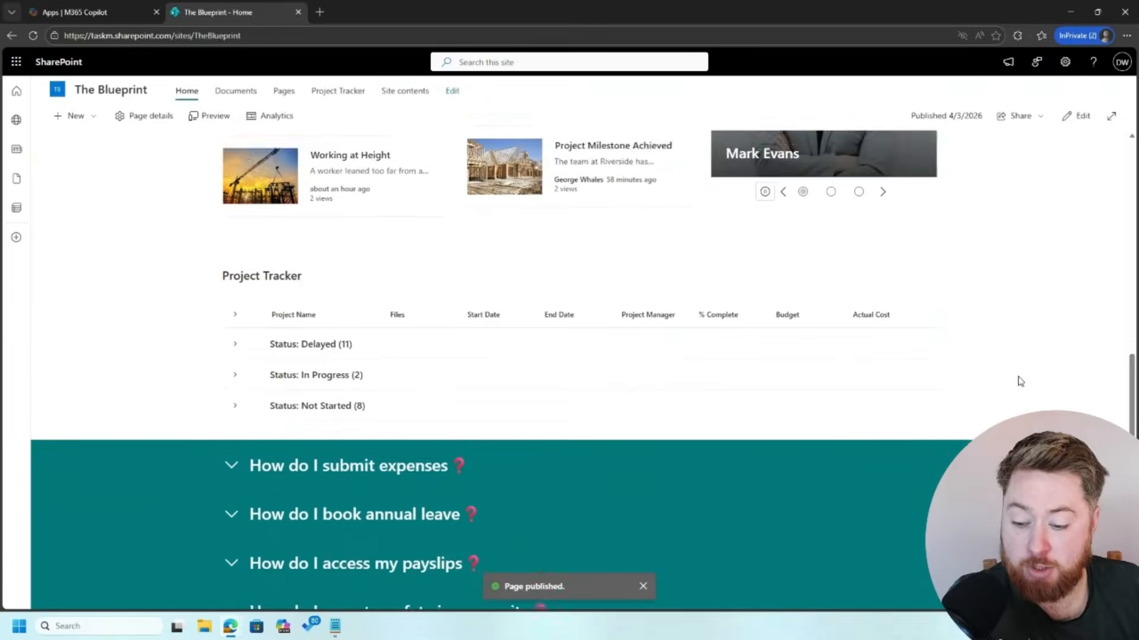
scroll(1017, 380, "down", 1)
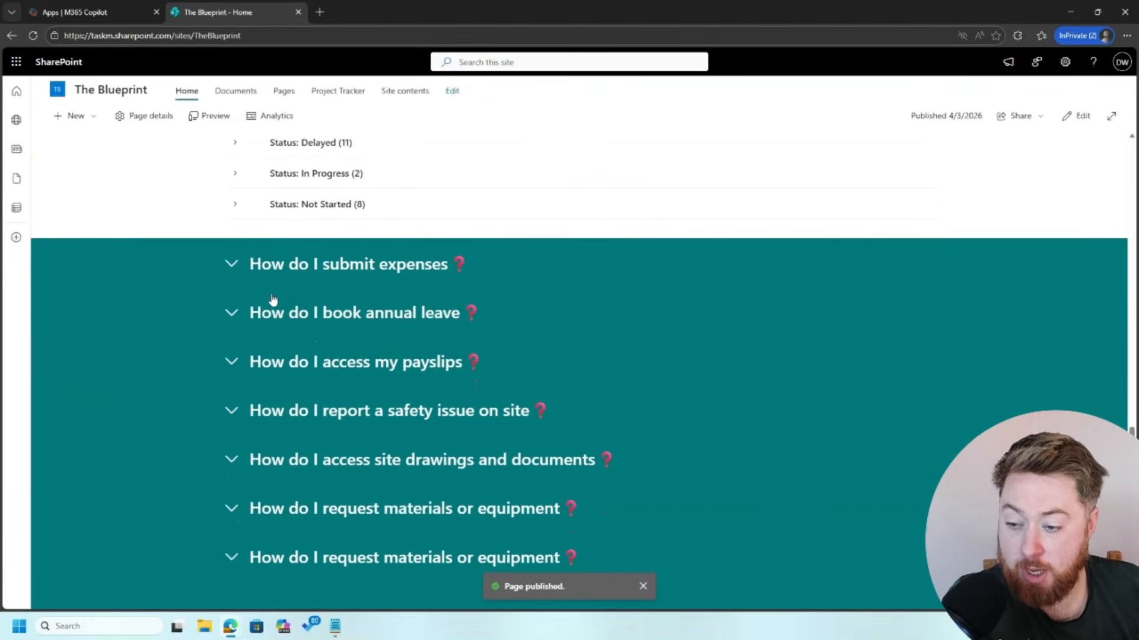
left_click(239, 268)
left_click(232, 268)
left_click(231, 314)
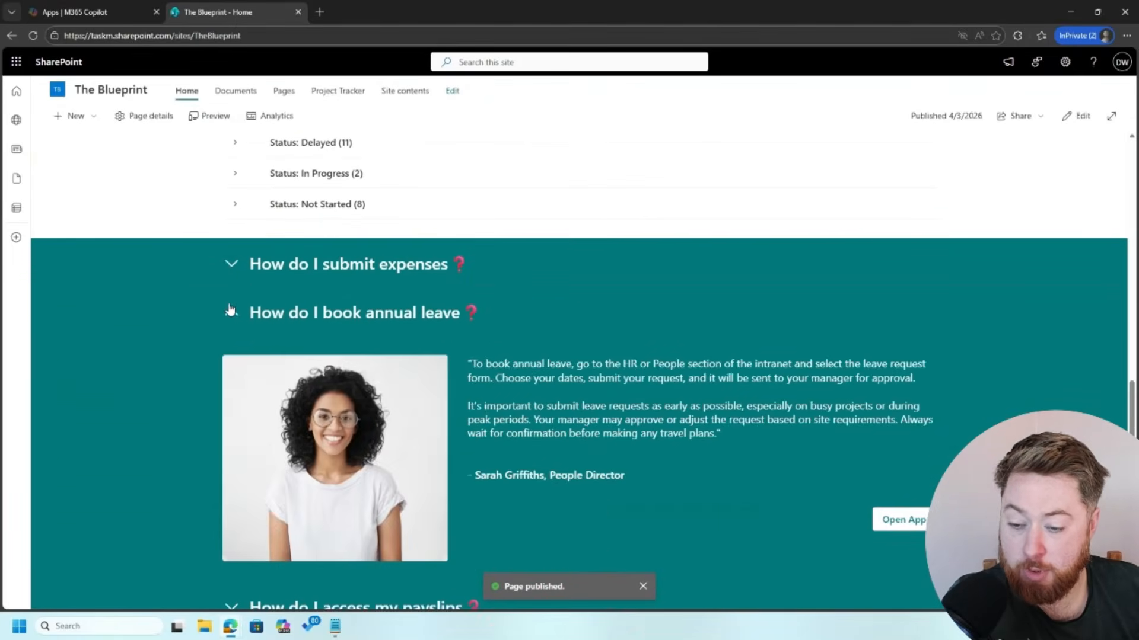
left_click(231, 317)
left_click(232, 365)
left_click(234, 369)
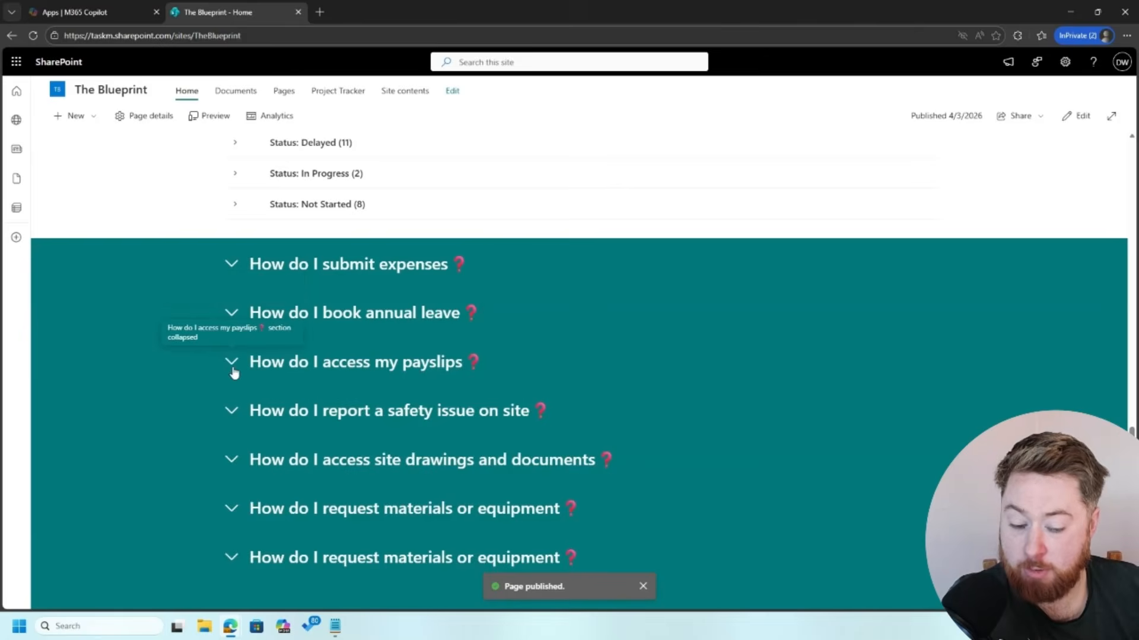
left_click(245, 469)
left_click(234, 463)
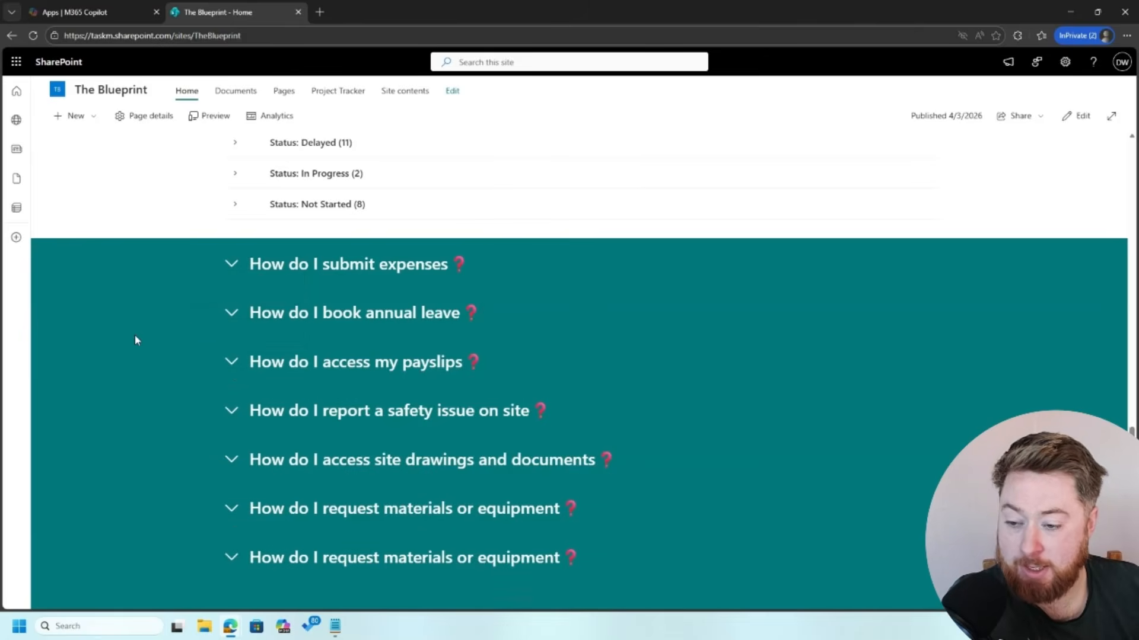
scroll(134, 340, "up", 1)
scroll(136, 340, "up", 5)
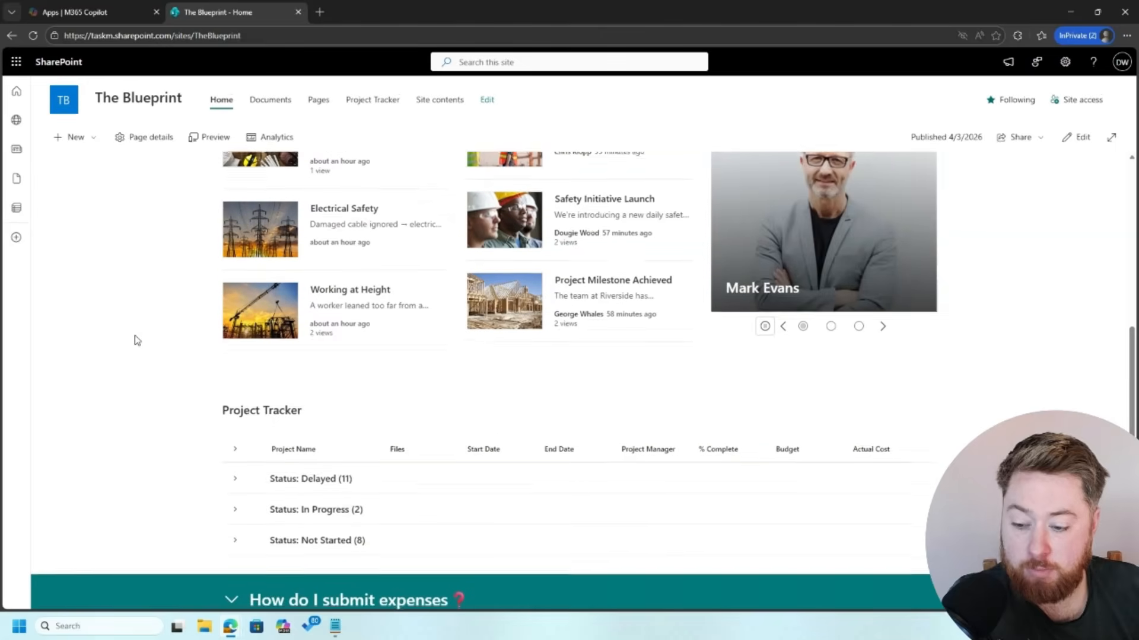
scroll(134, 339, "up", 5)
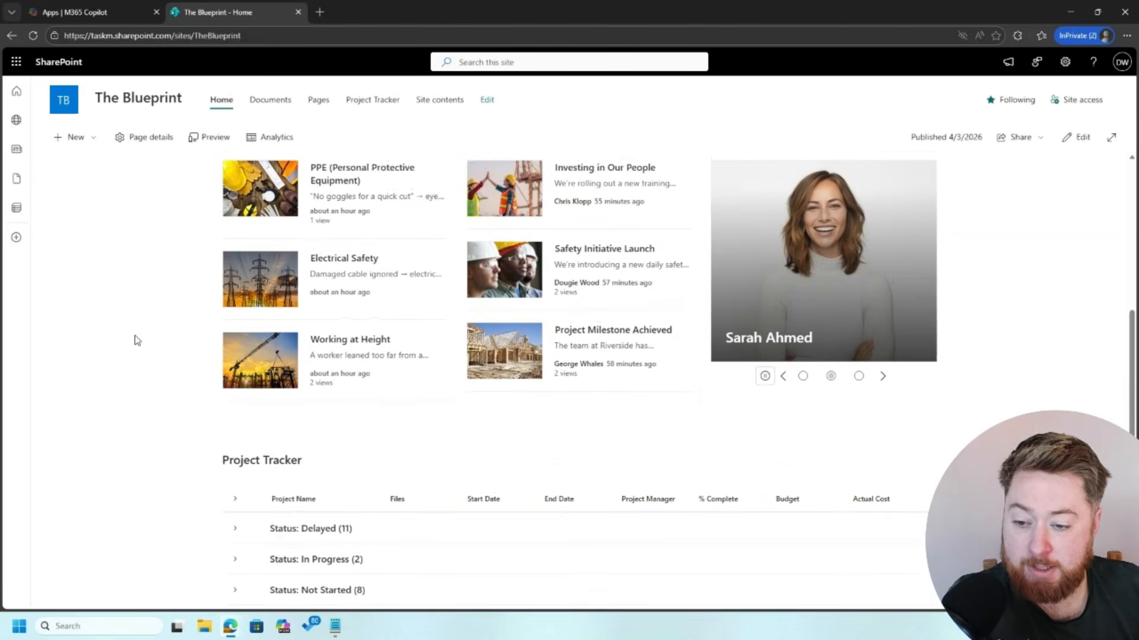
scroll(137, 340, "up", 3)
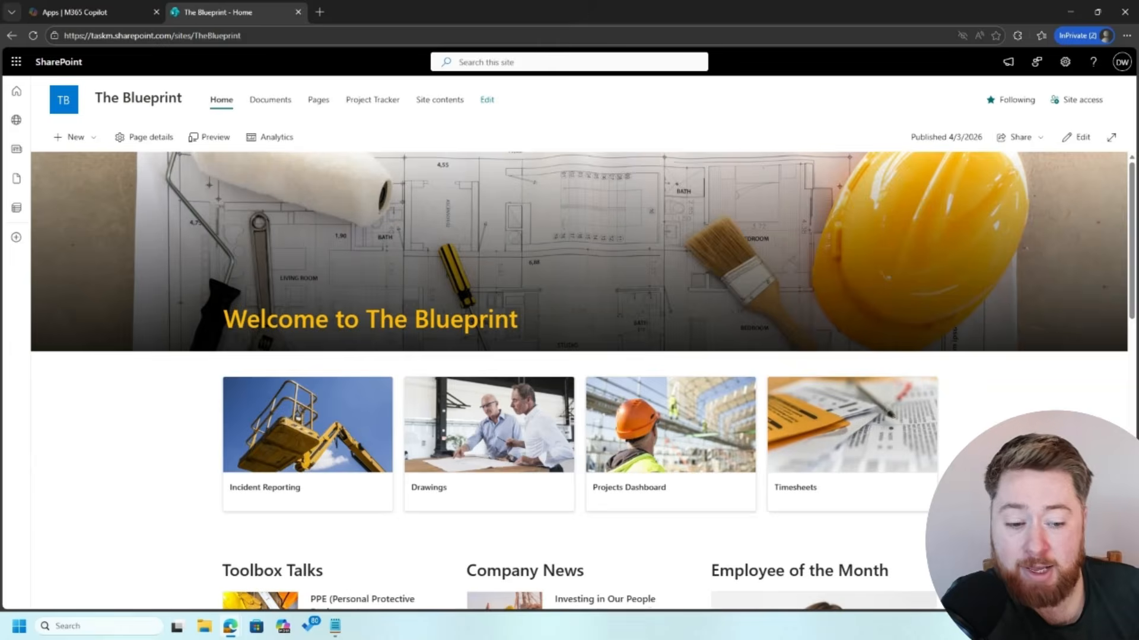
scroll(581, 356, "down", 8)
scroll(569, 356, "down", 6)
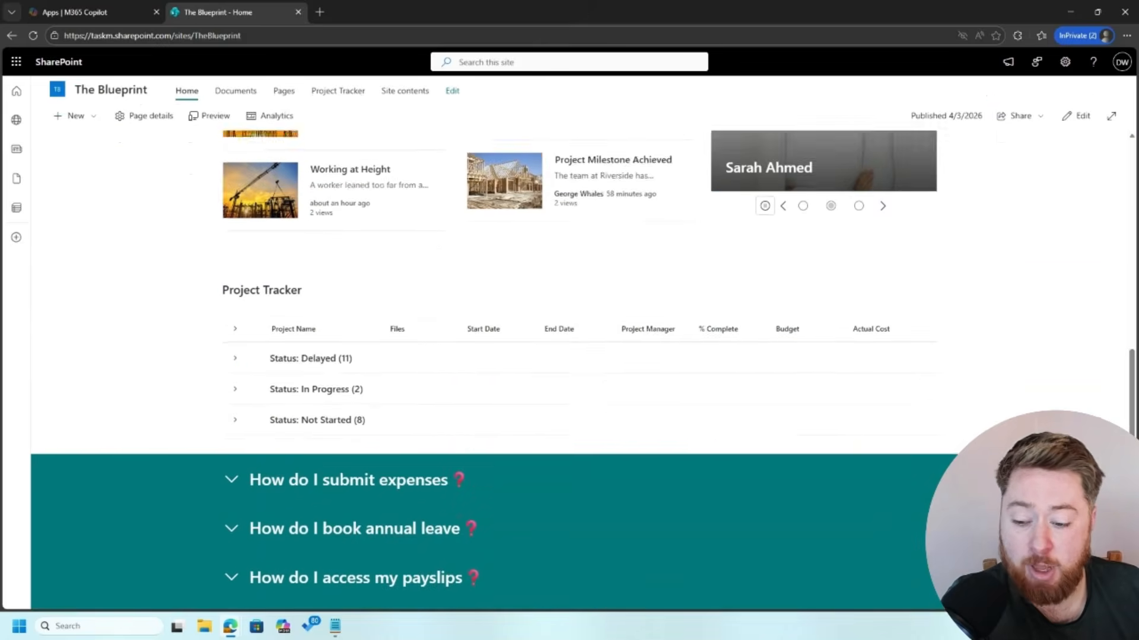